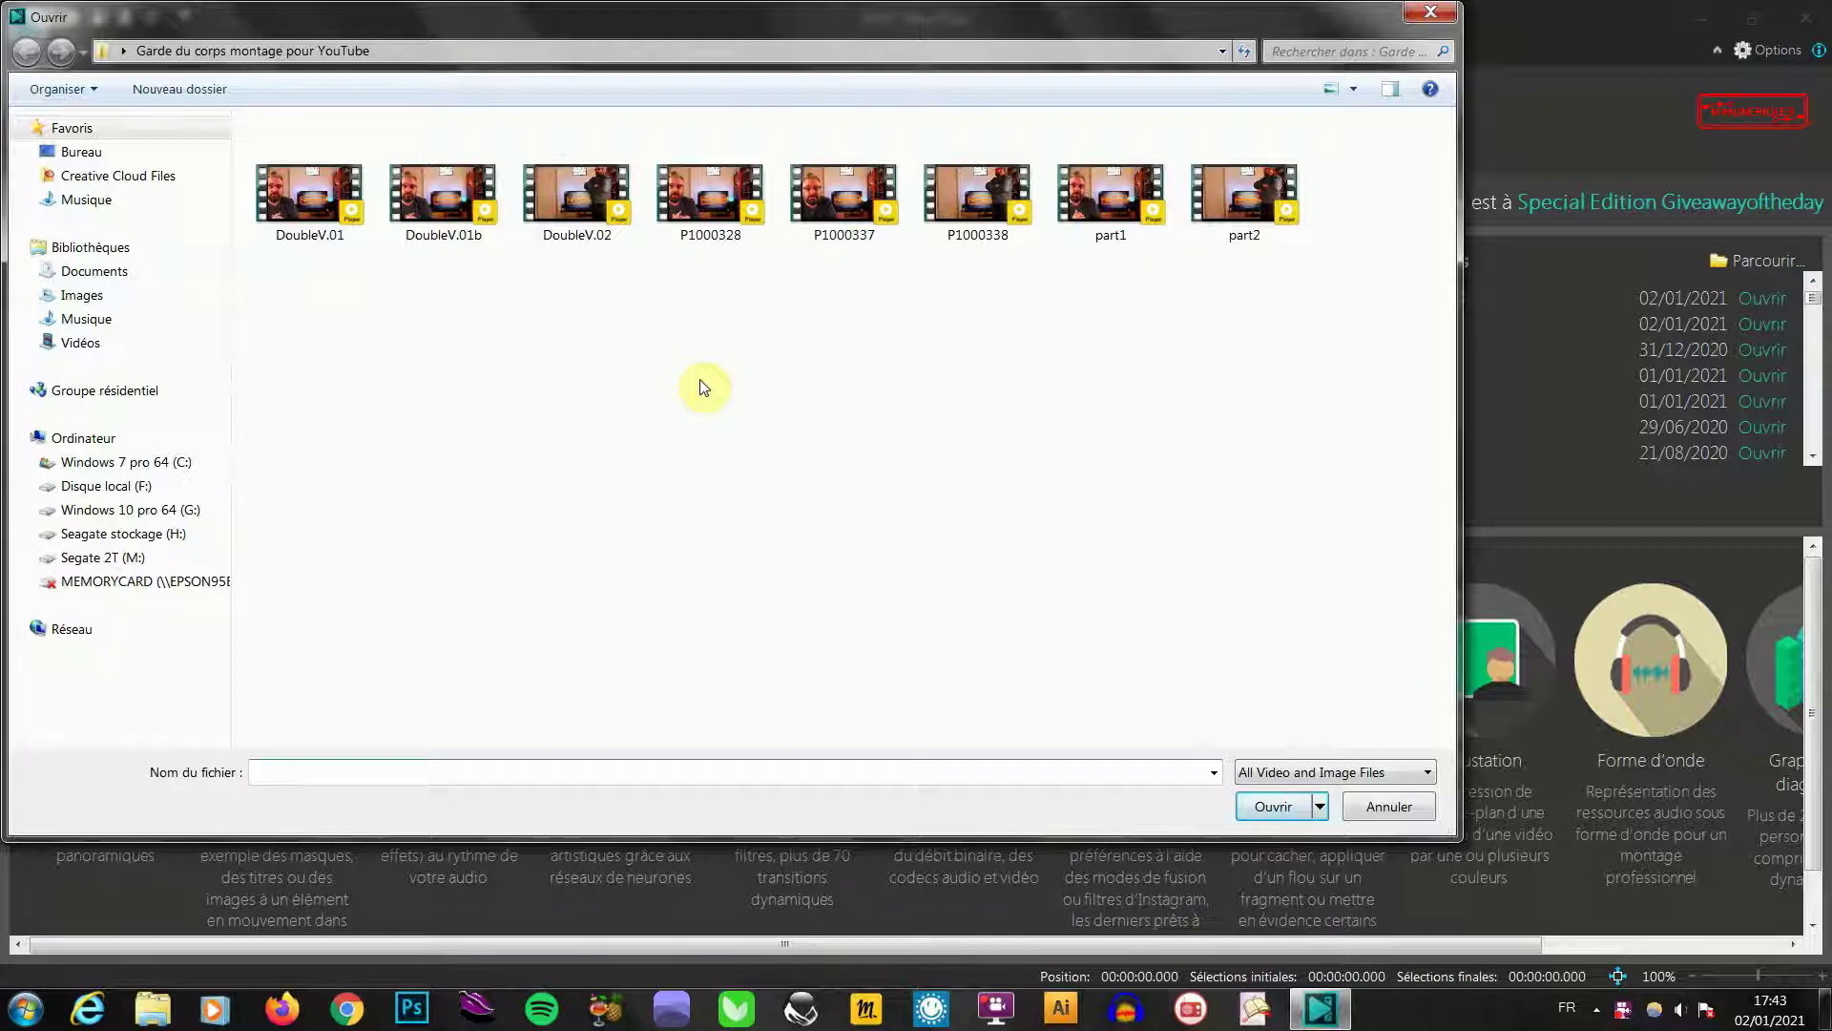
Import the DoubleV.01b video as a new Full HD 1920x1080 px project at 24 images/s
{"action": "left_click", "coordinate": [445, 196]}
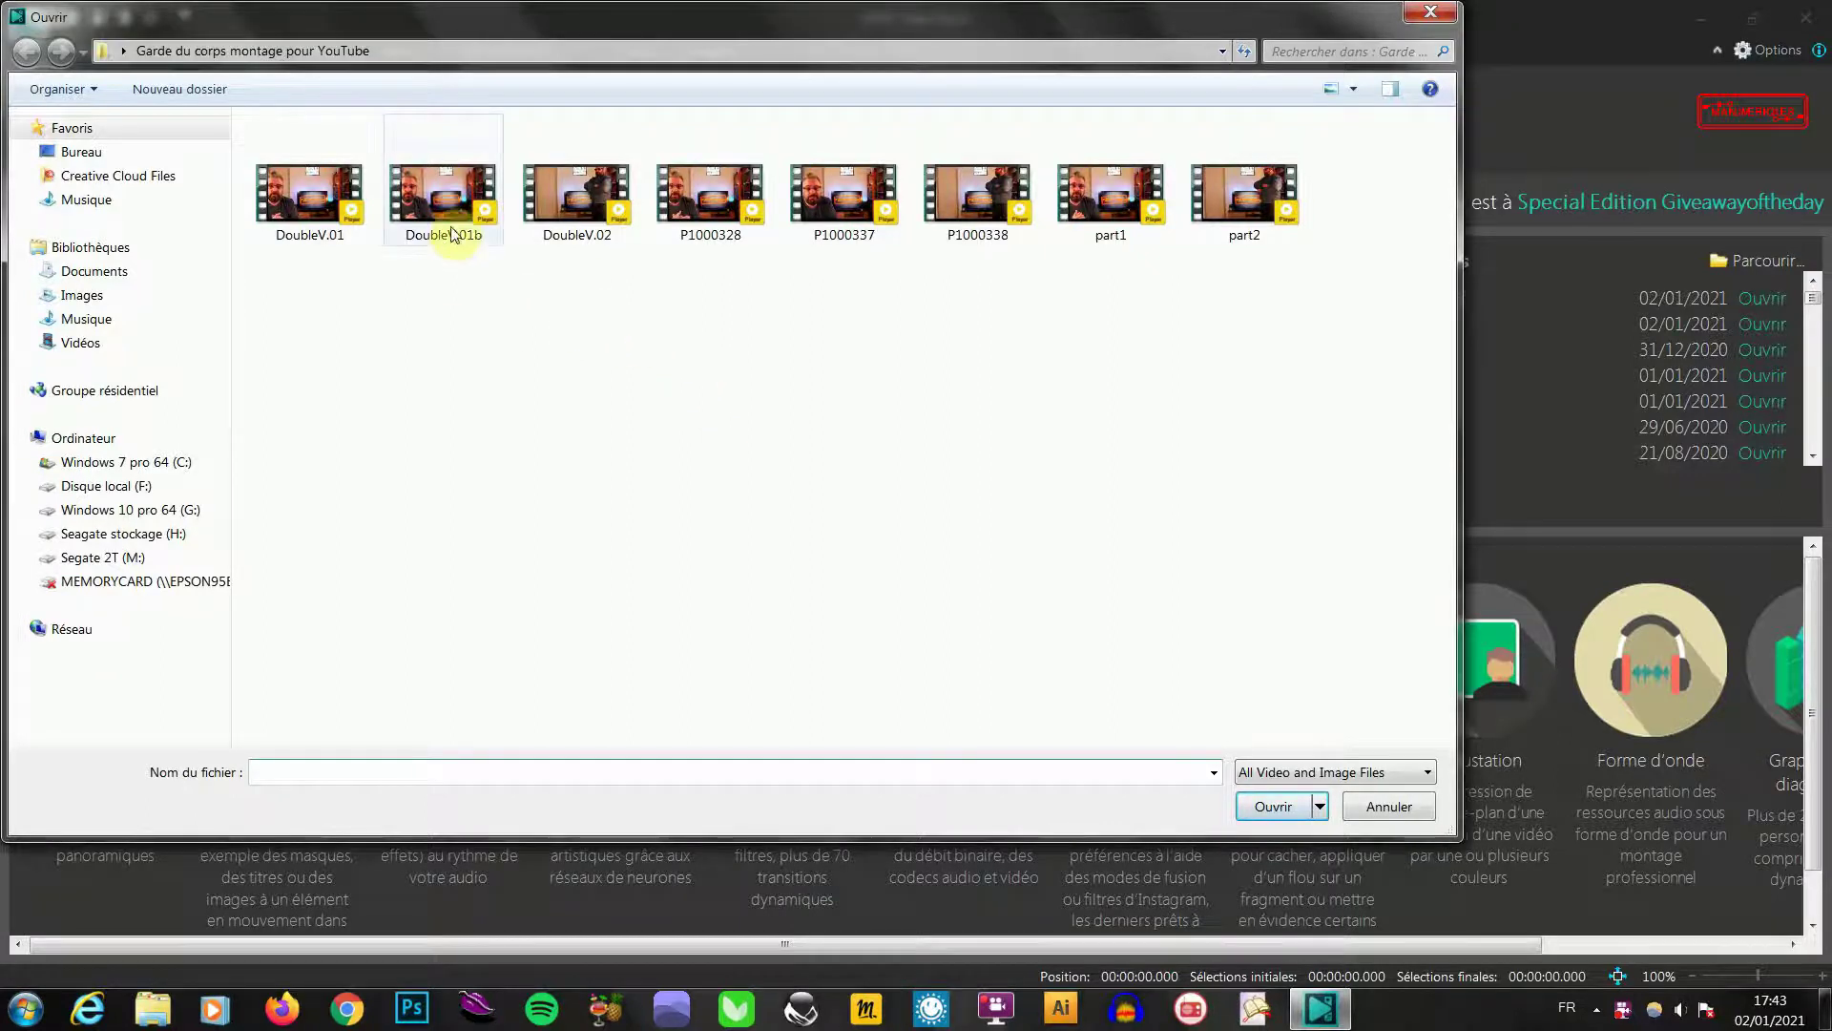
{"action": "double_click", "coordinate": [451, 197]}
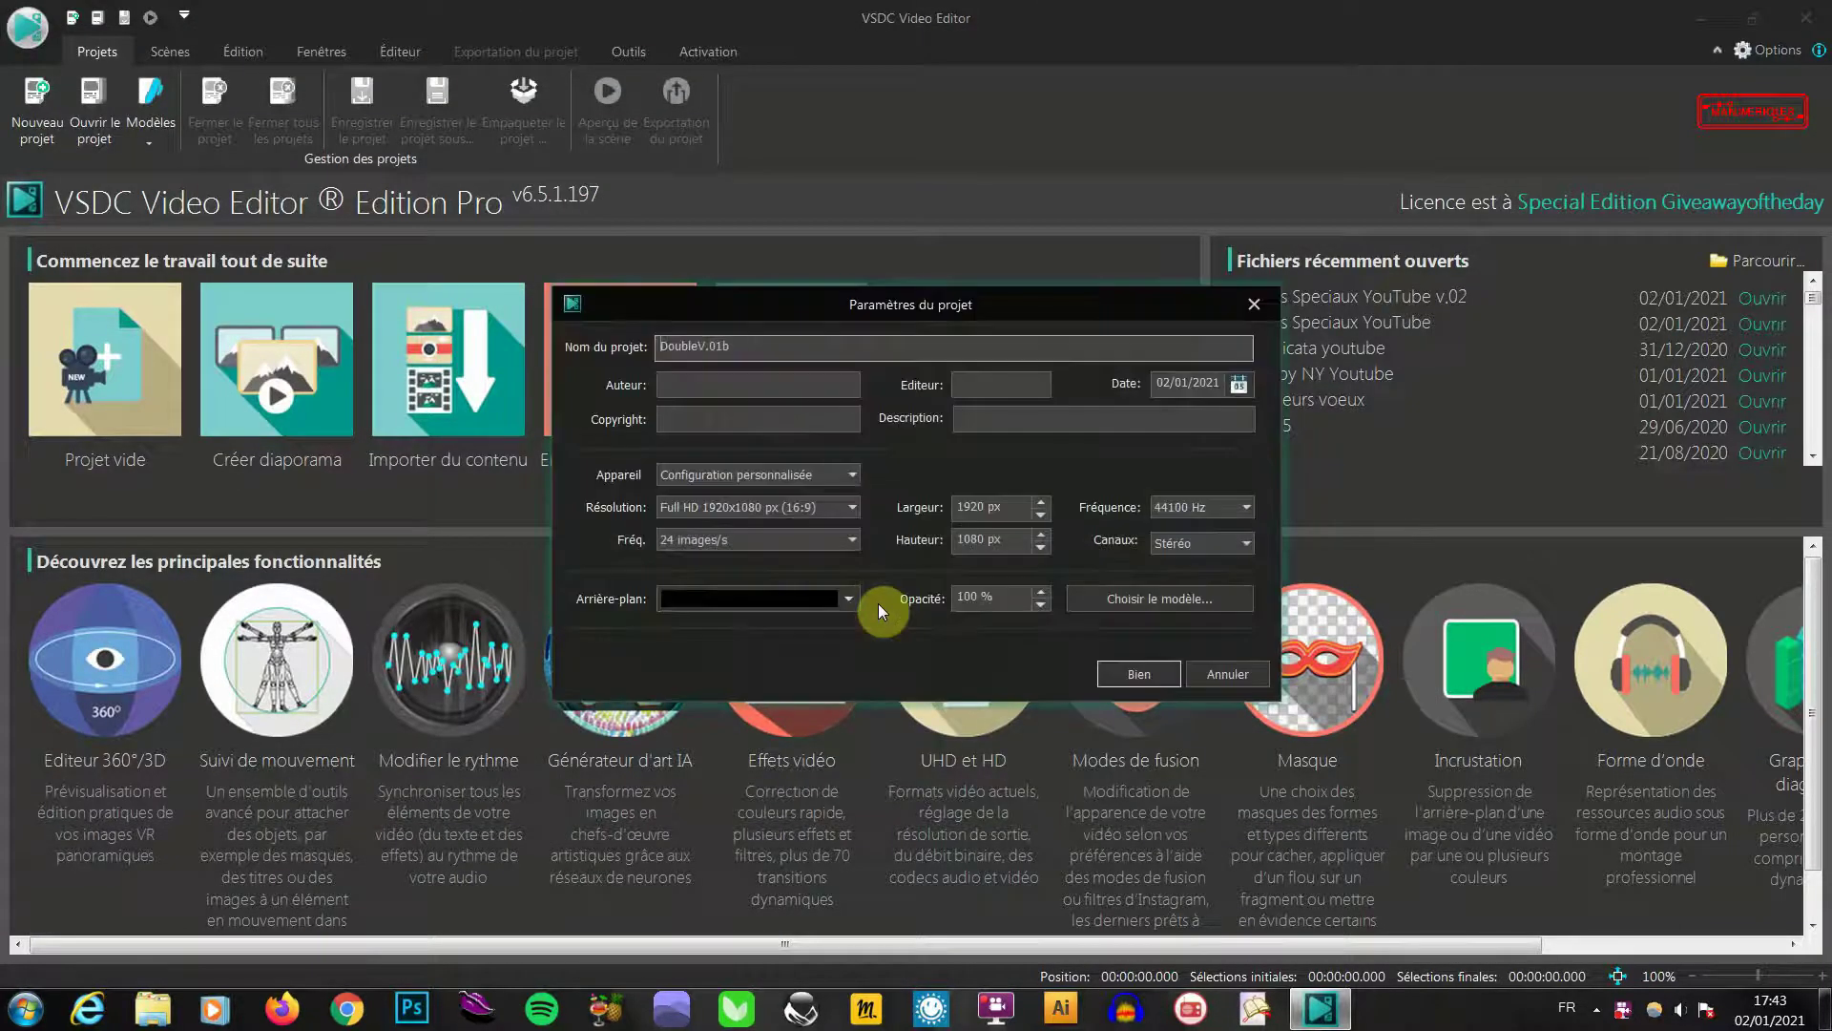
{"action": "left_click", "coordinate": [1139, 675]}
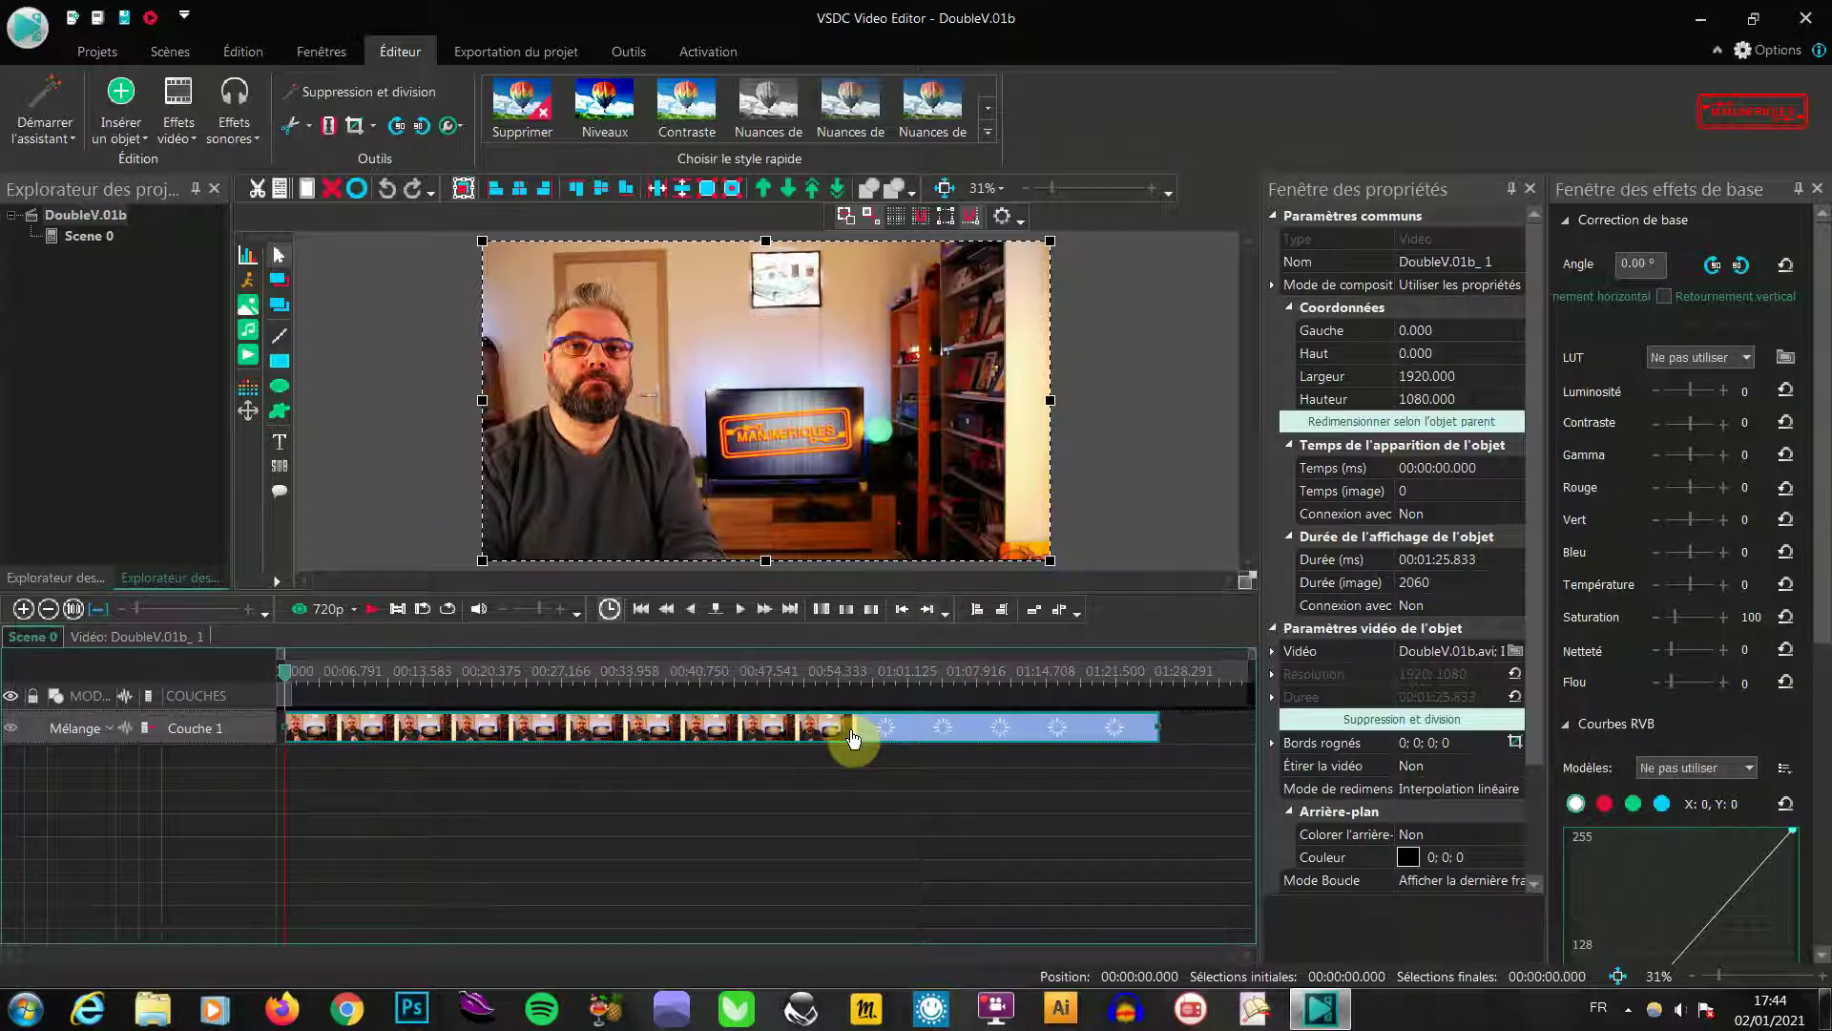
Add the DoubleV.02 video to the scene with the proposed position settings
{"action": "mouse_move", "coordinate": [852, 737]}
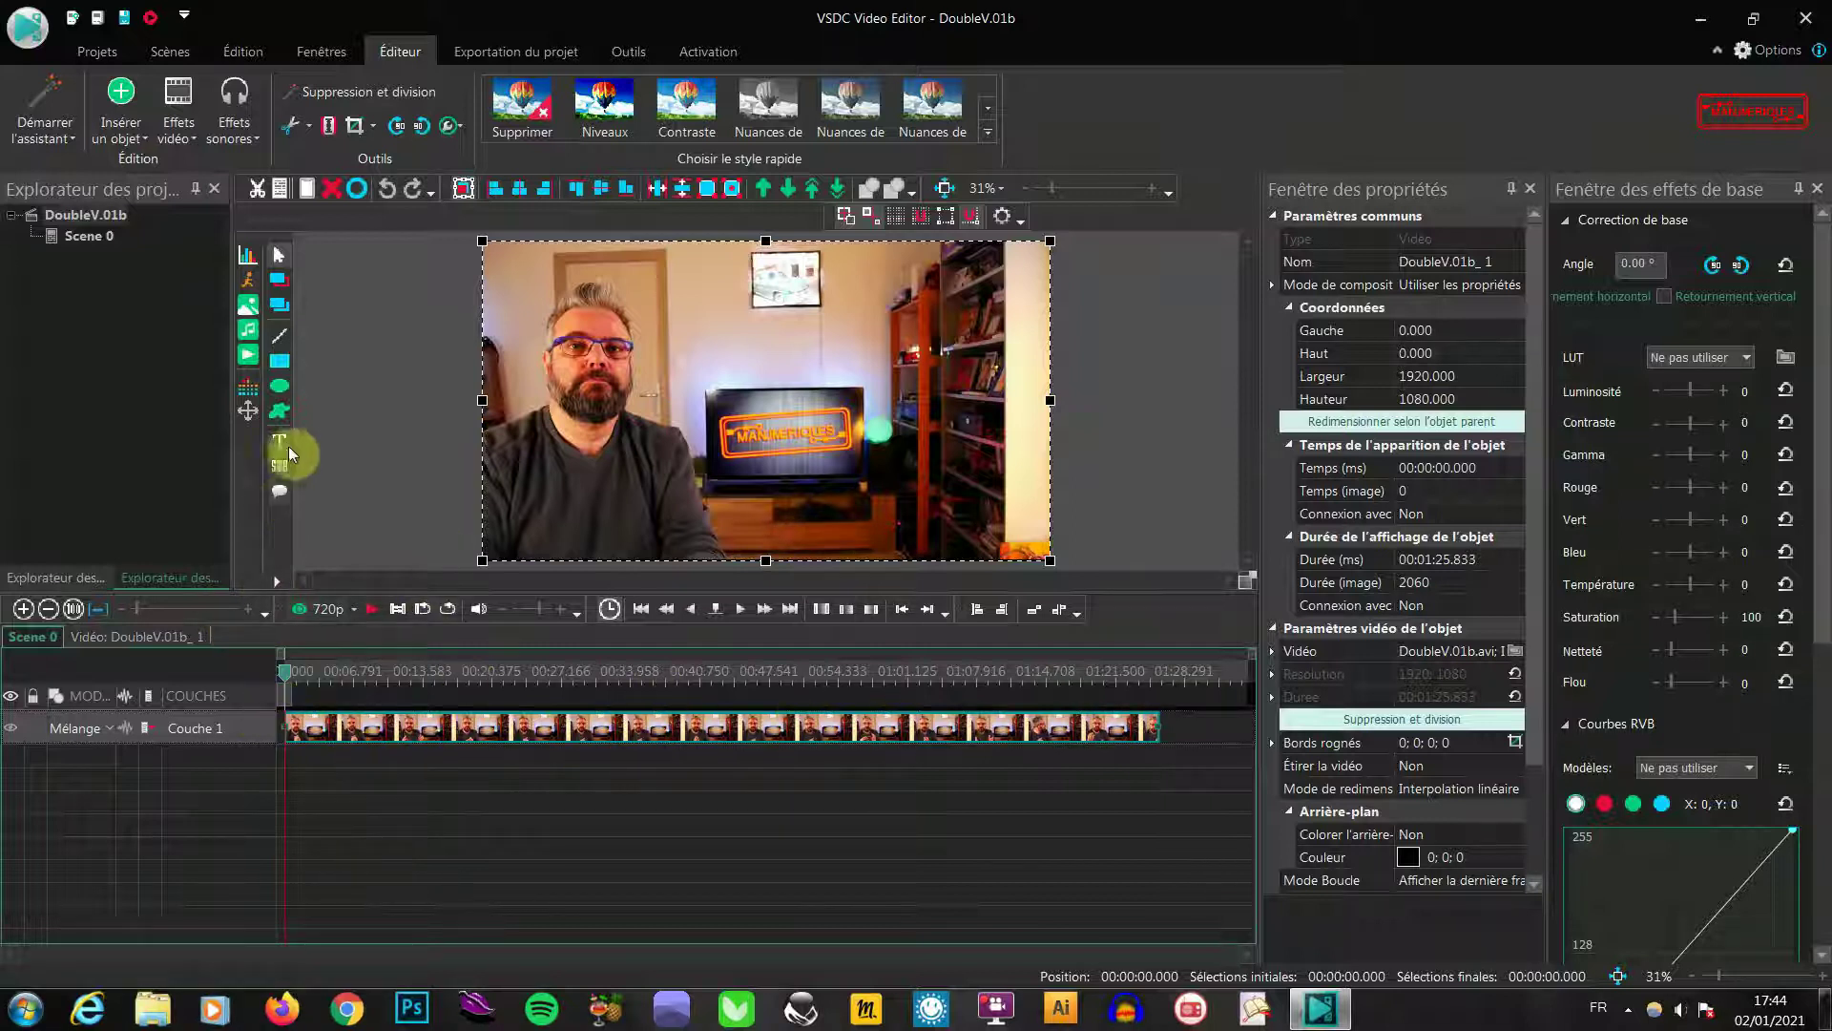
{"action": "left_click", "coordinate": [249, 358]}
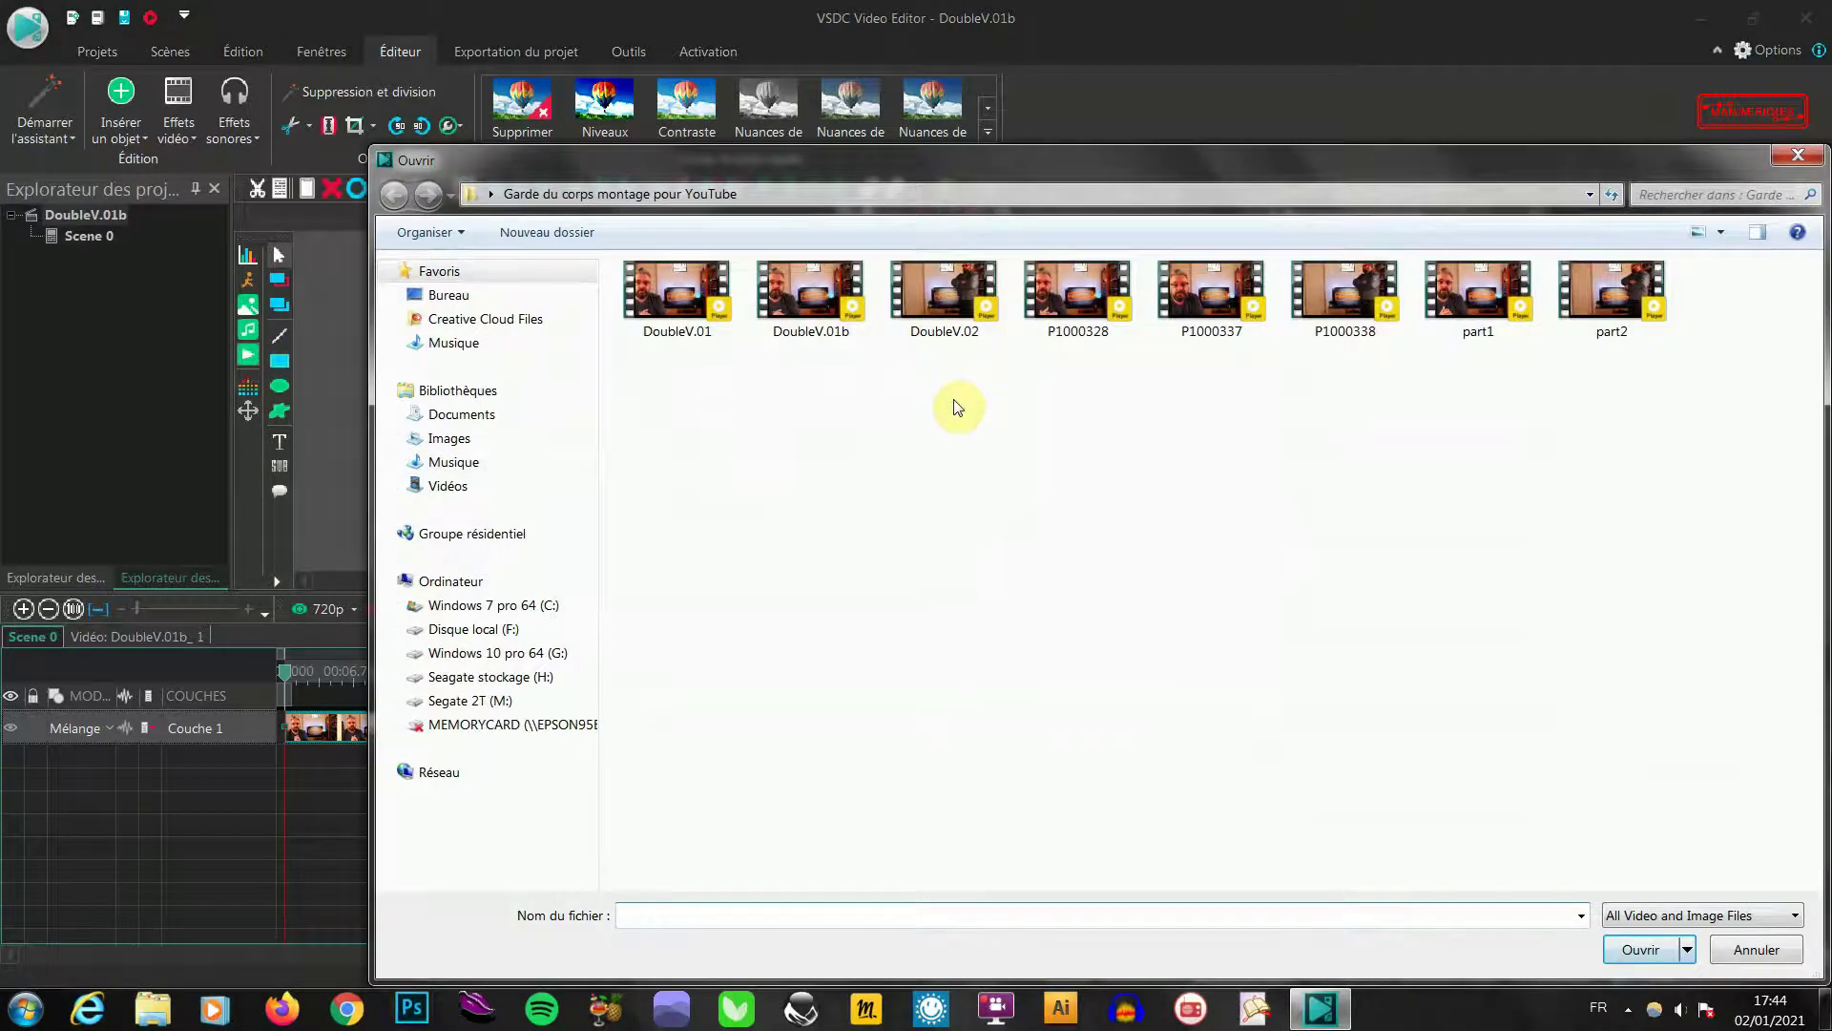
{"action": "double_click", "coordinate": [951, 301]}
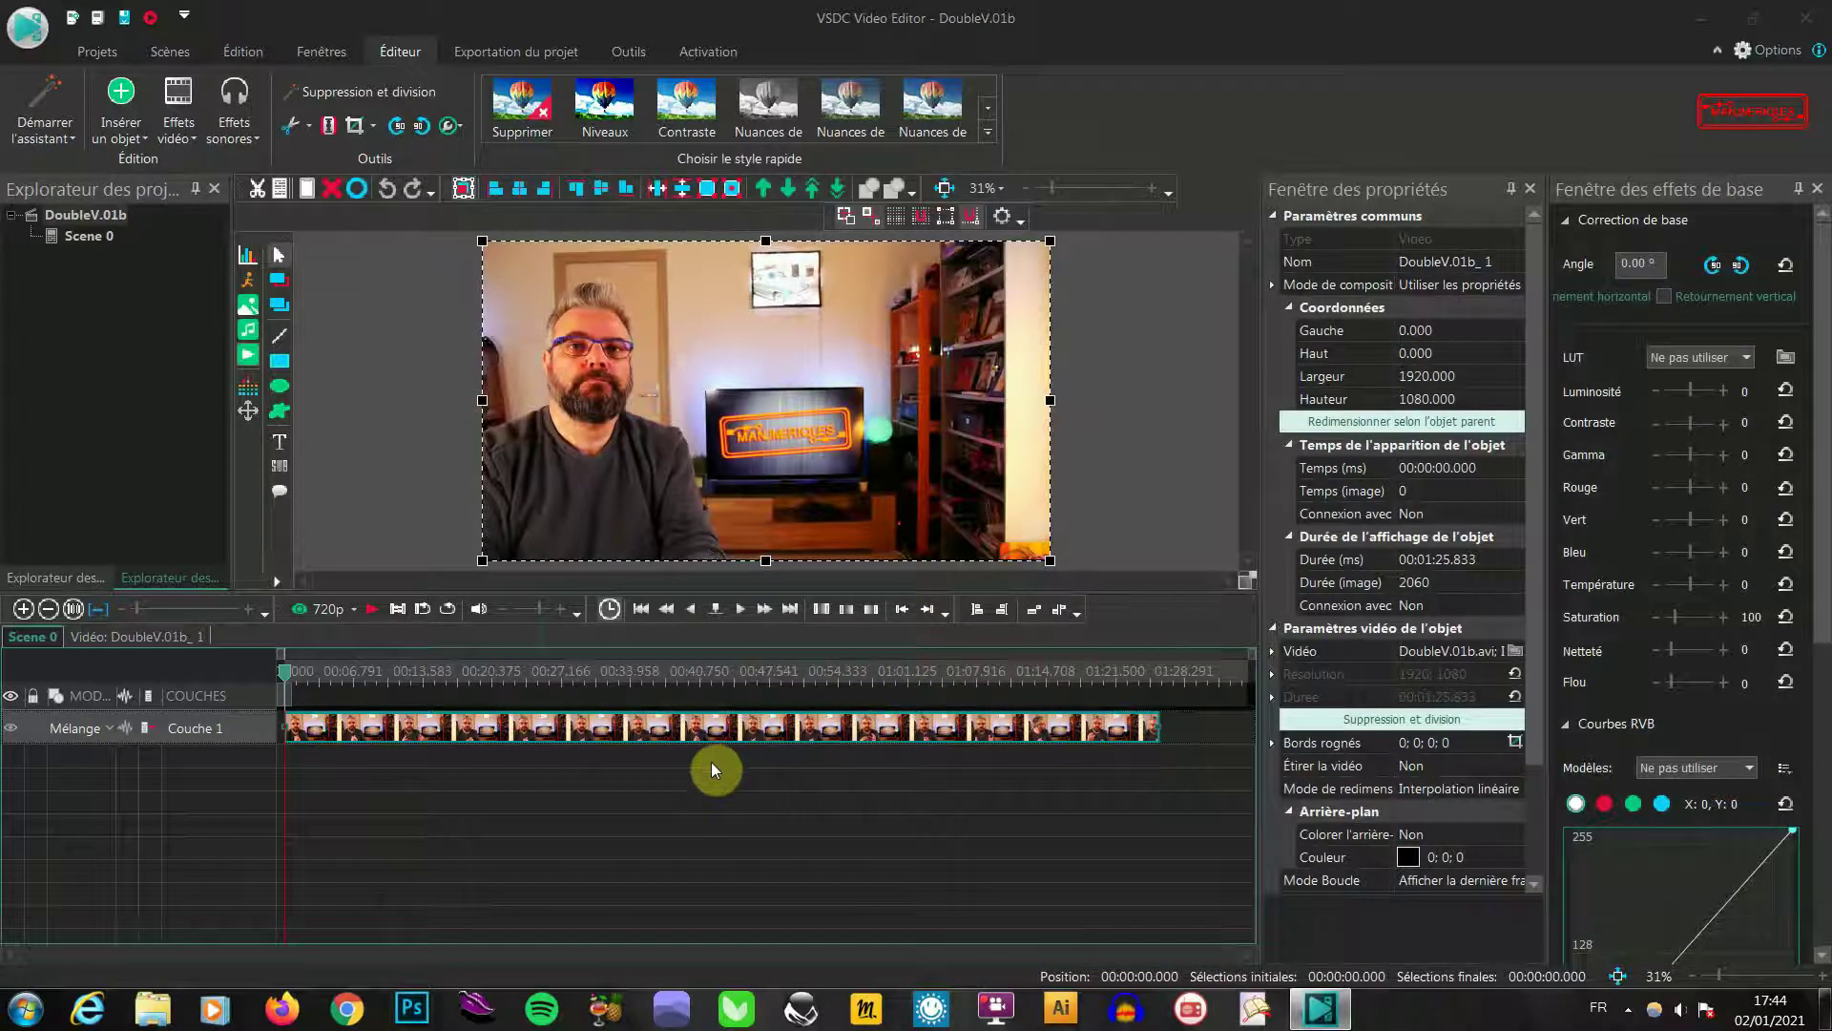
{"action": "left_click", "coordinate": [1119, 621]}
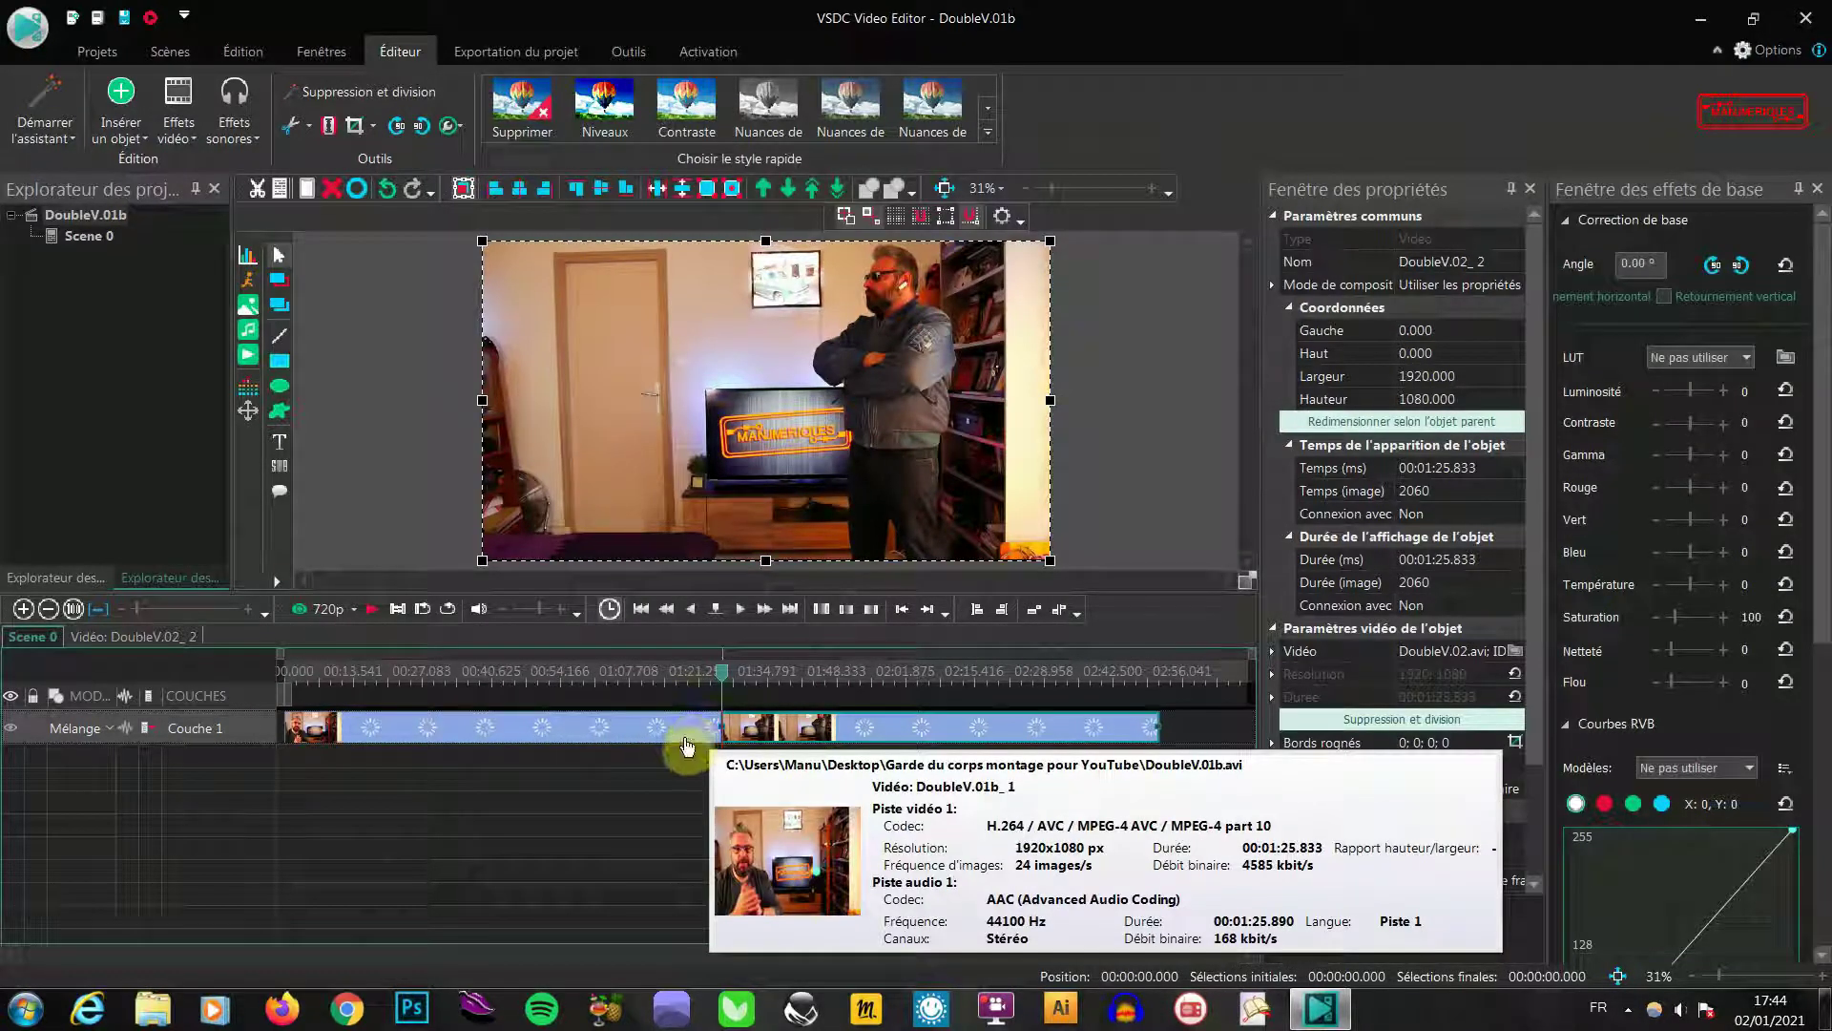
Put DoubleV.01b on its own layer below DoubleV.02 and align DoubleV.02 with the start of the timeline
{"action": "left_click_drag", "start_coordinate": [639, 737], "coordinate": [640, 760]}
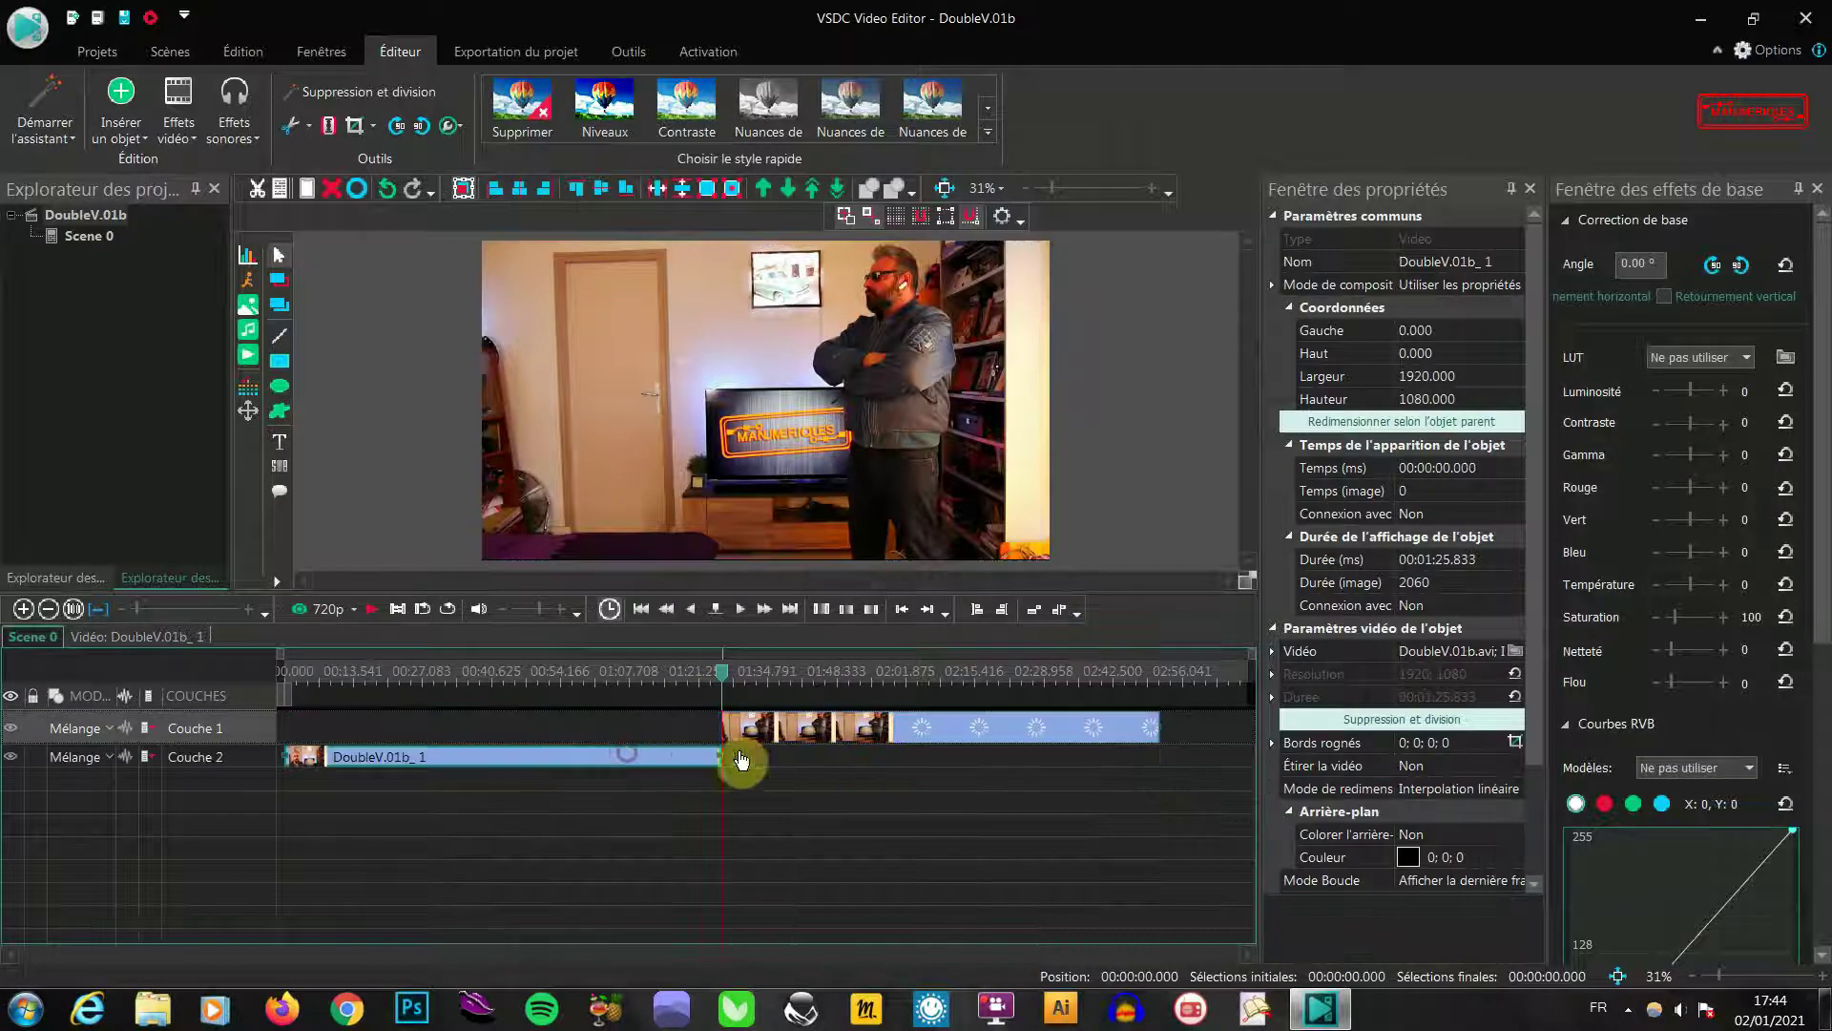
{"action": "left_click", "coordinate": [849, 735]}
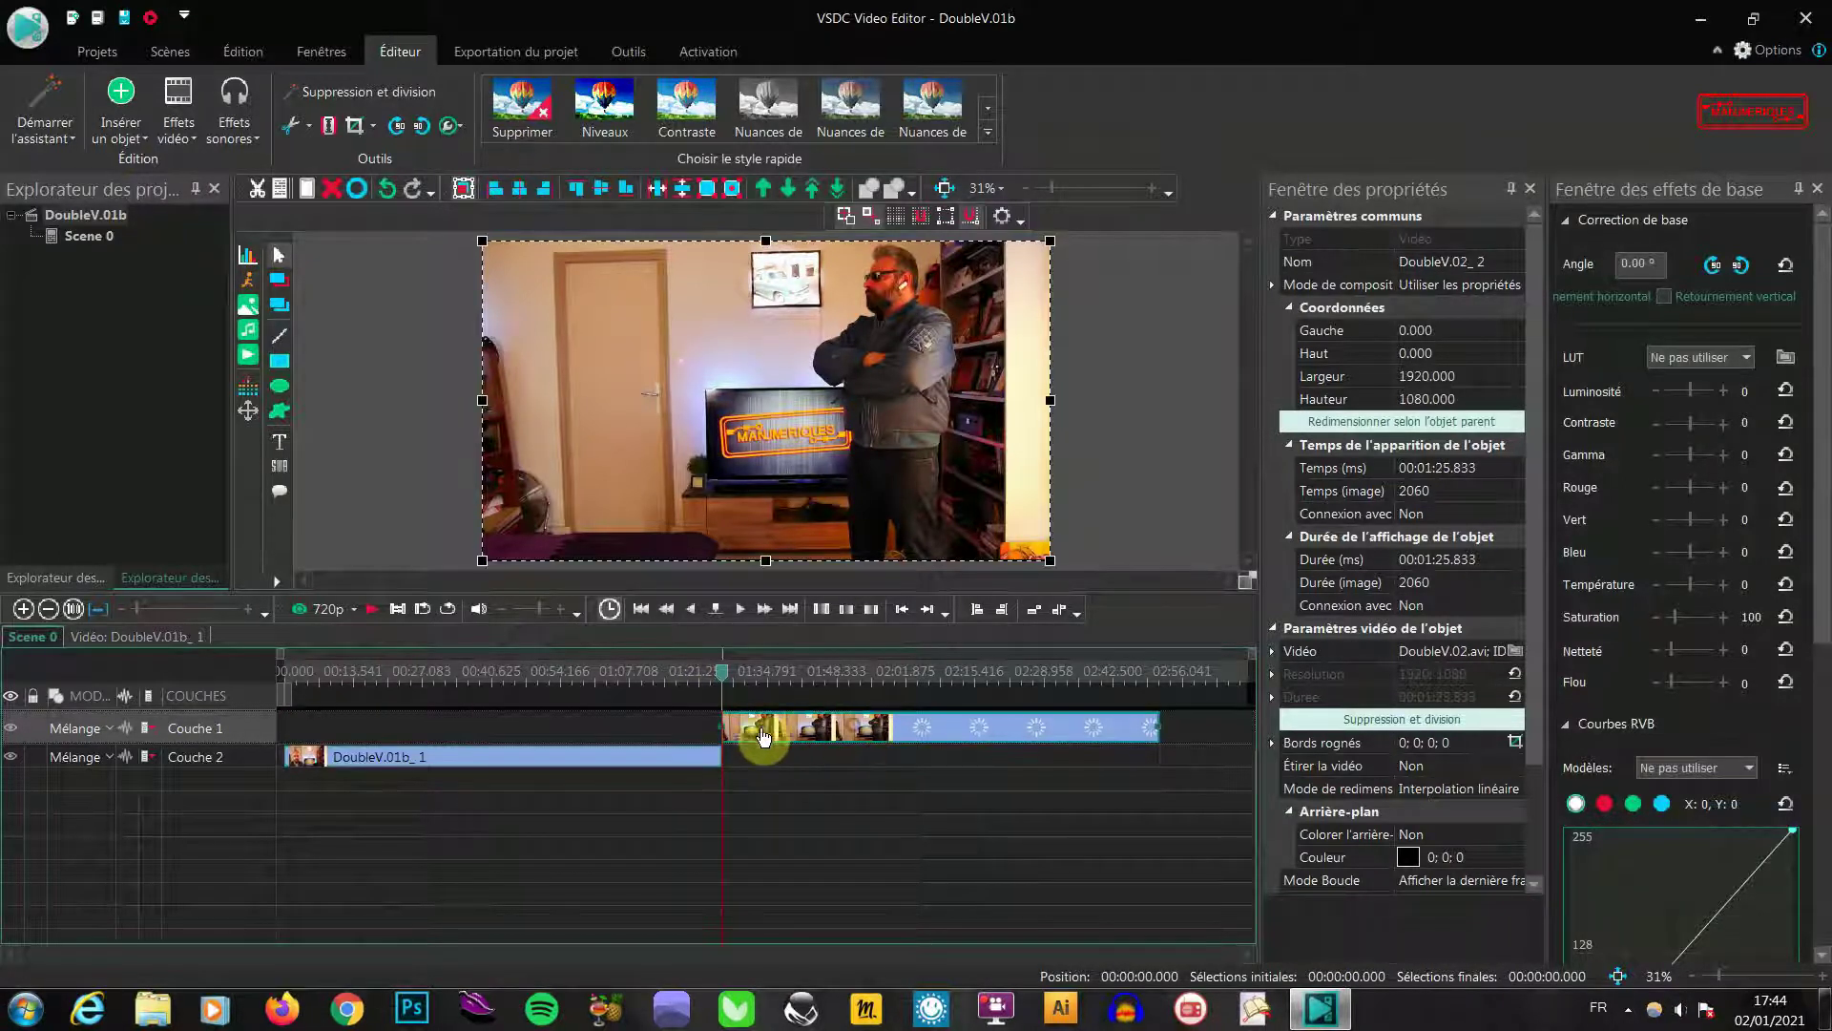
{"action": "left_click", "coordinate": [286, 731]}
{"action": "left_click_drag", "start_coordinate": [778, 728], "coordinate": [180, 745]}
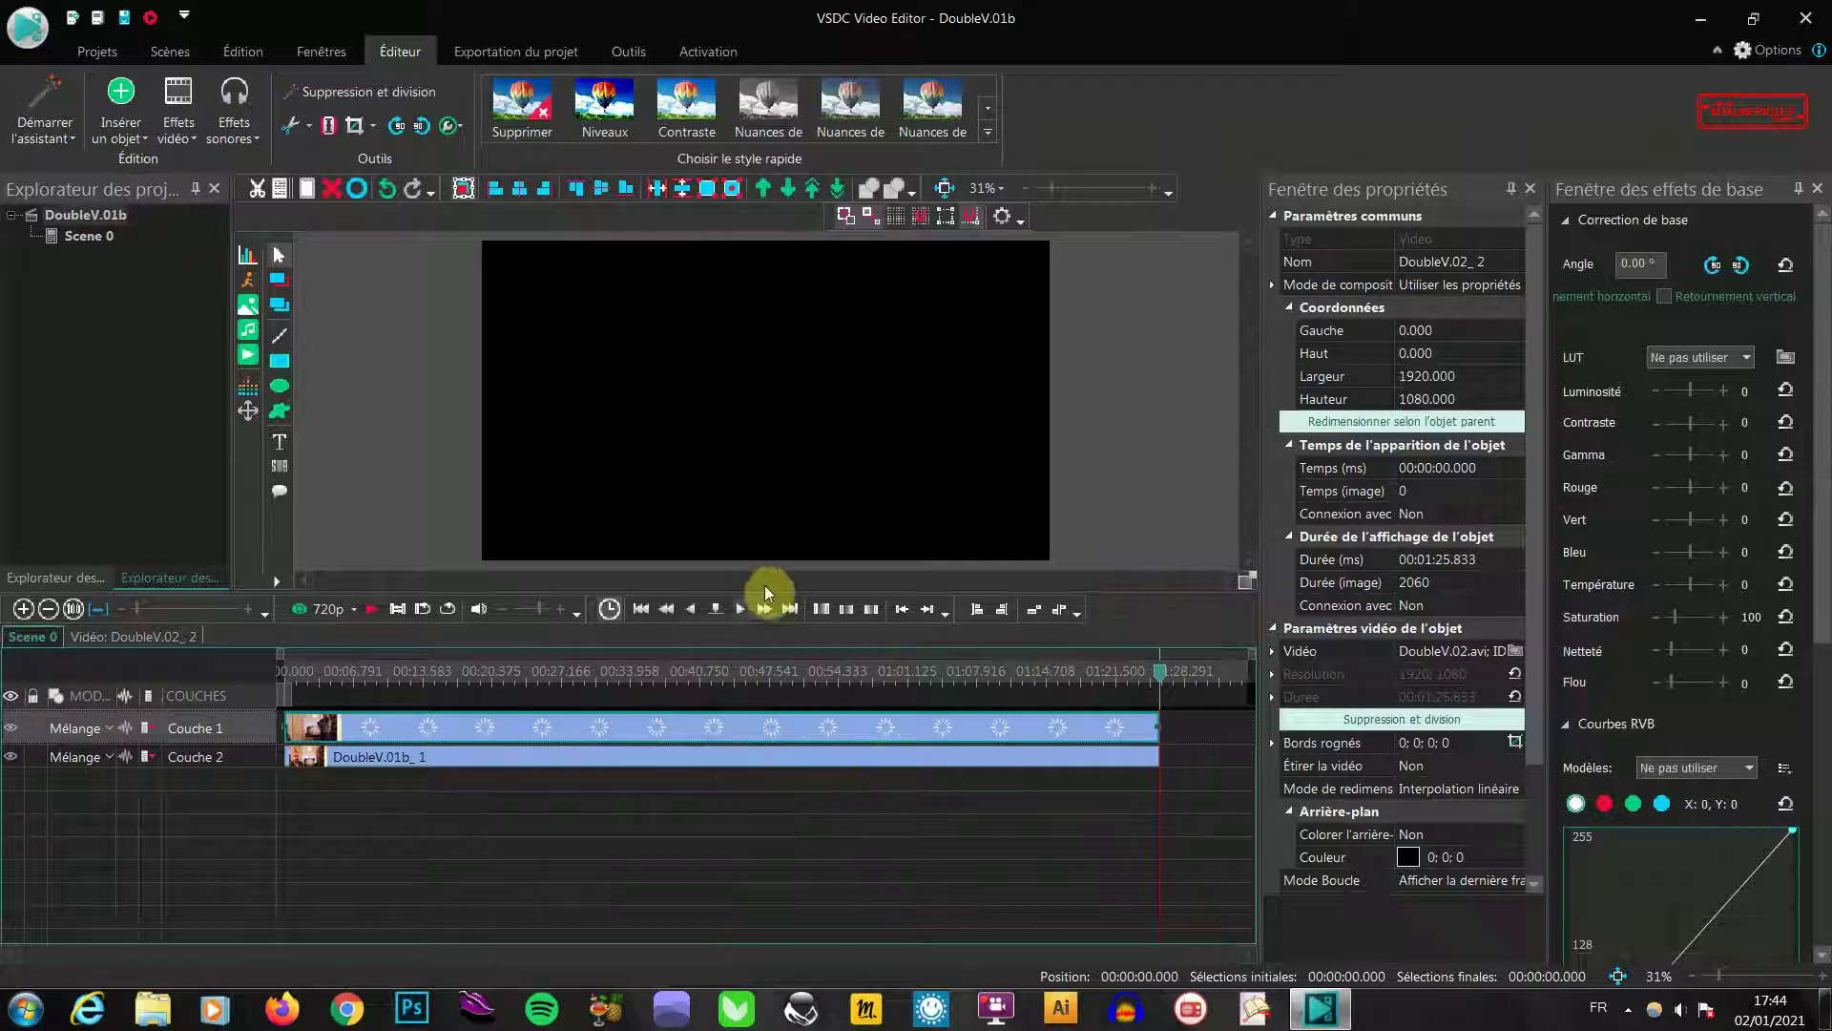
Place the playhead at 00:00:23.958 and compare both clips by hiding and showing the DoubleV.02 layer
{"action": "left_click_drag", "start_coordinate": [765, 586], "coordinate": [765, 652]}
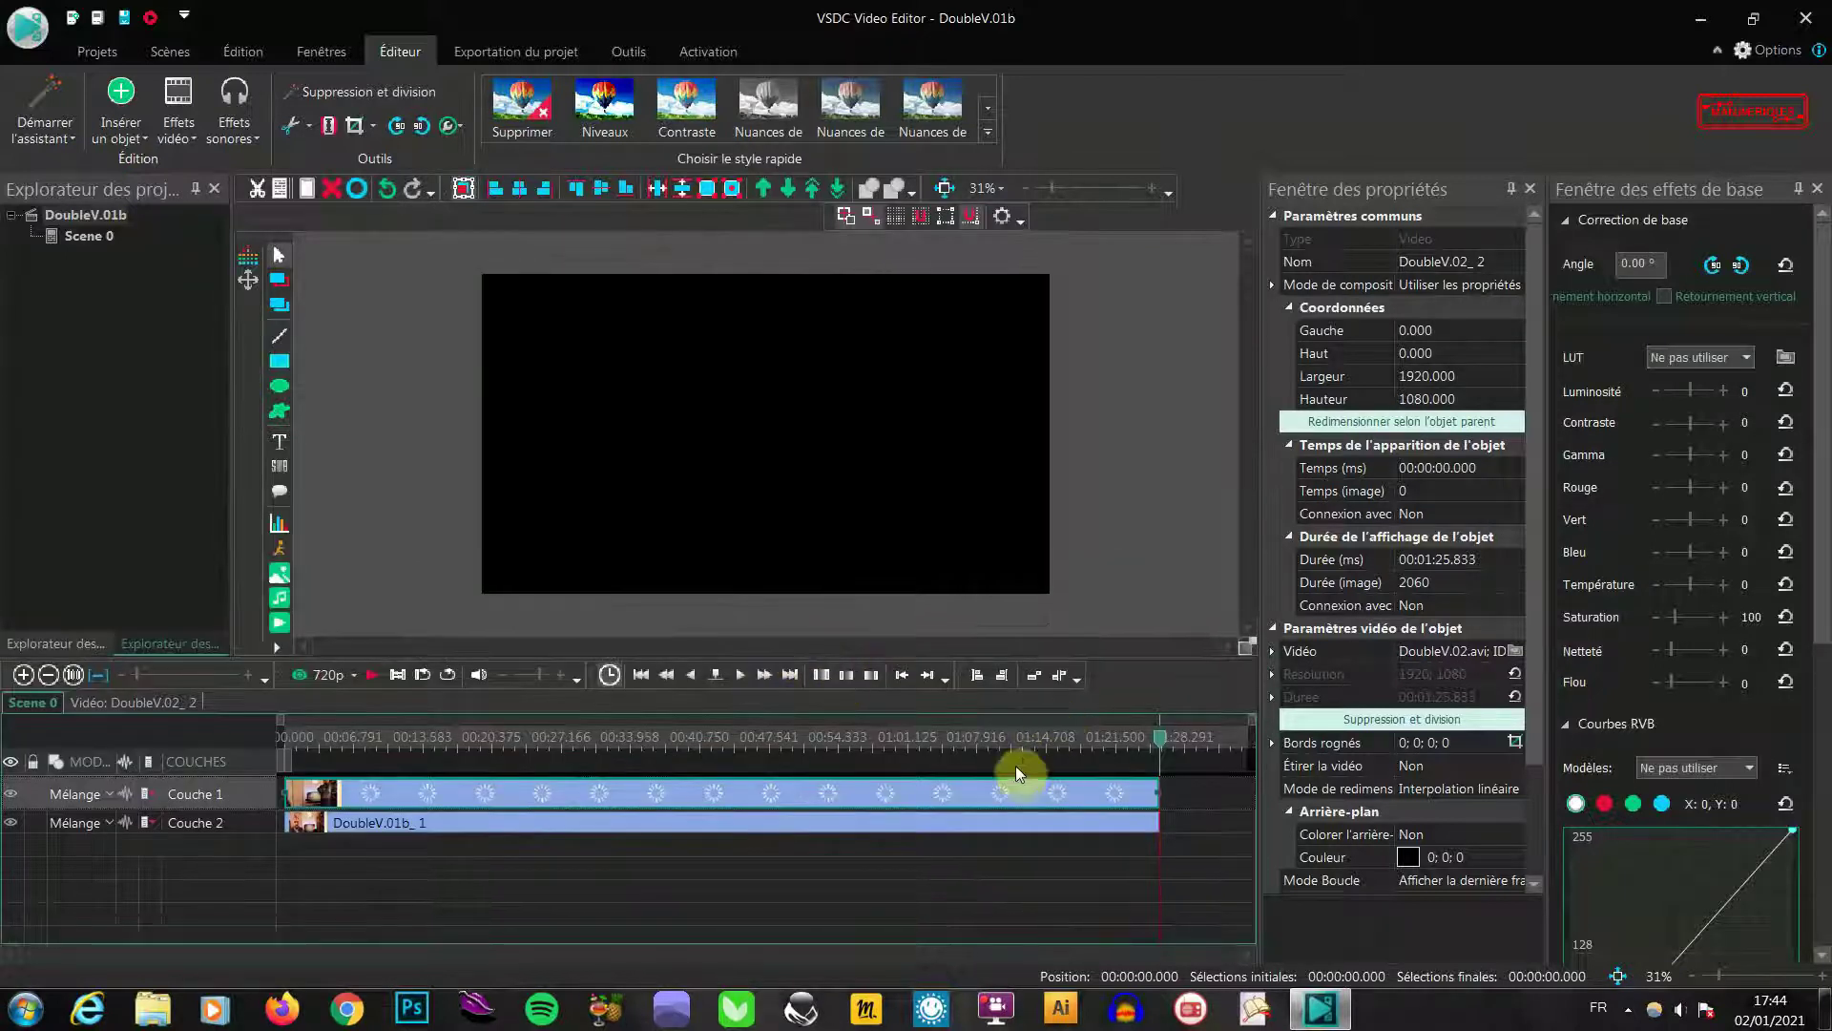
{"action": "mouse_move", "coordinate": [788, 824]}
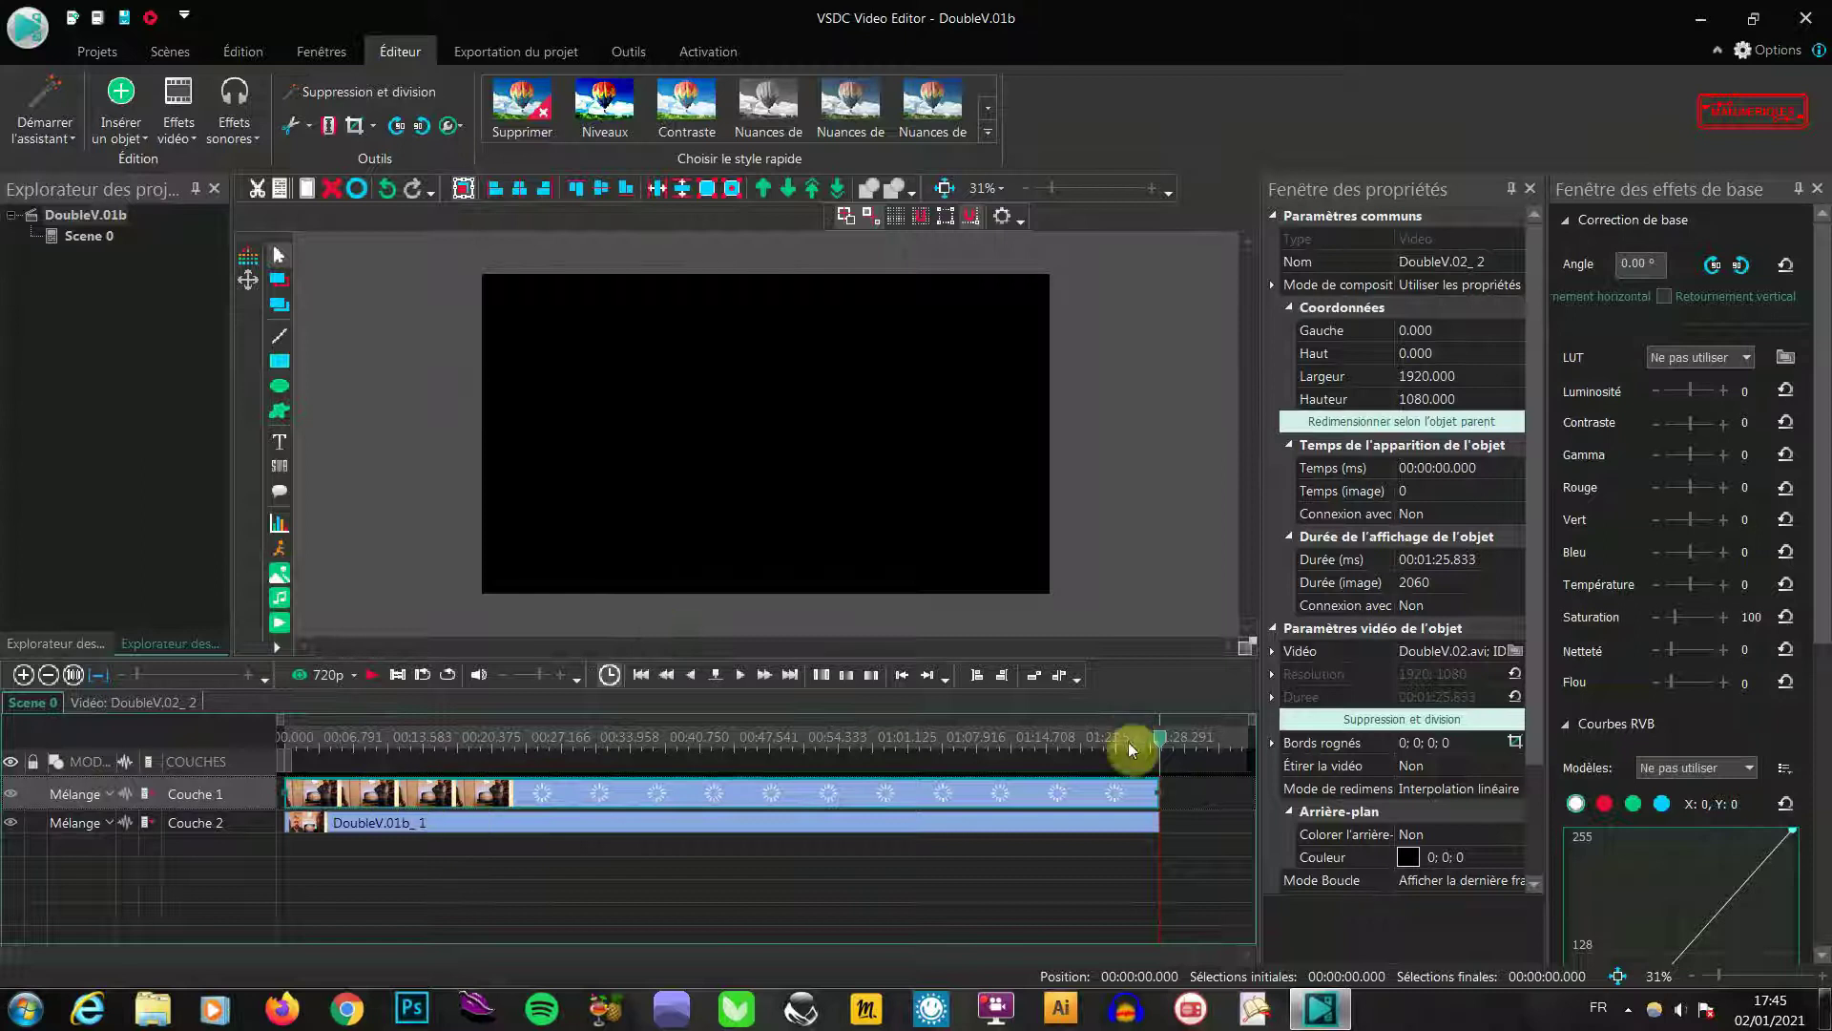
{"action": "left_click", "coordinate": [529, 743]}
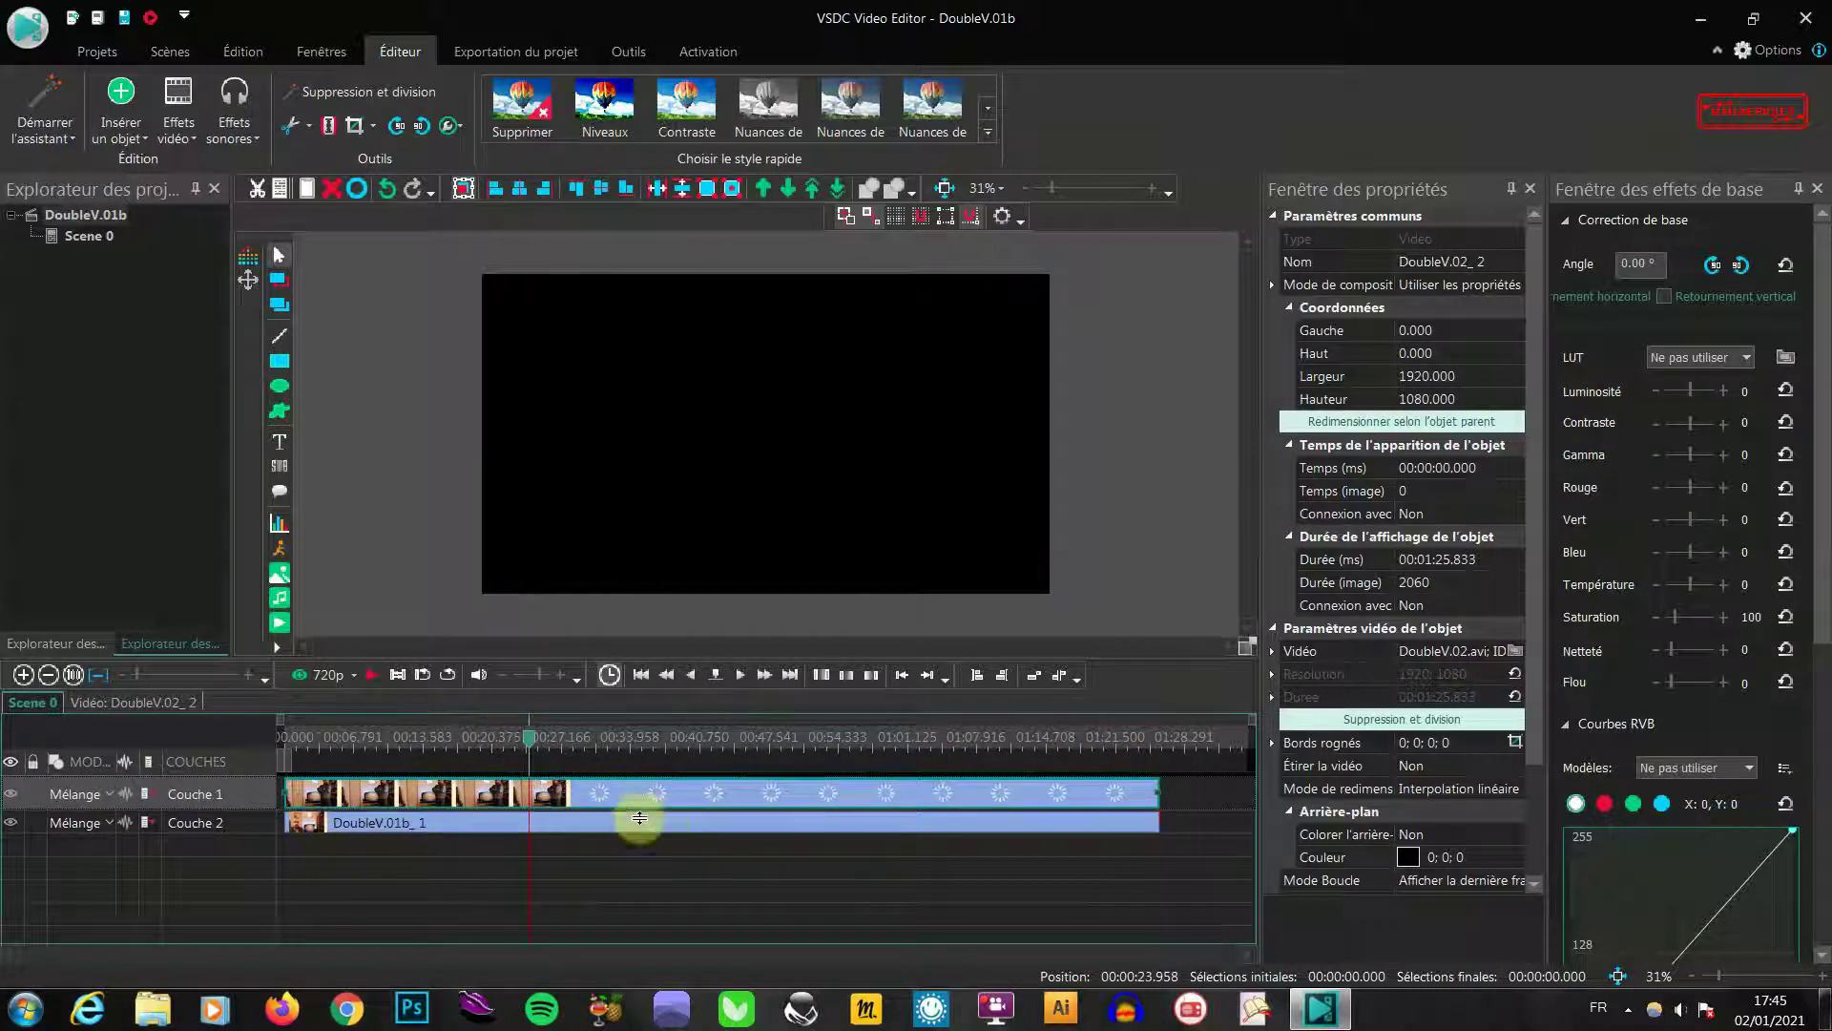
{"action": "left_click", "coordinate": [531, 826]}
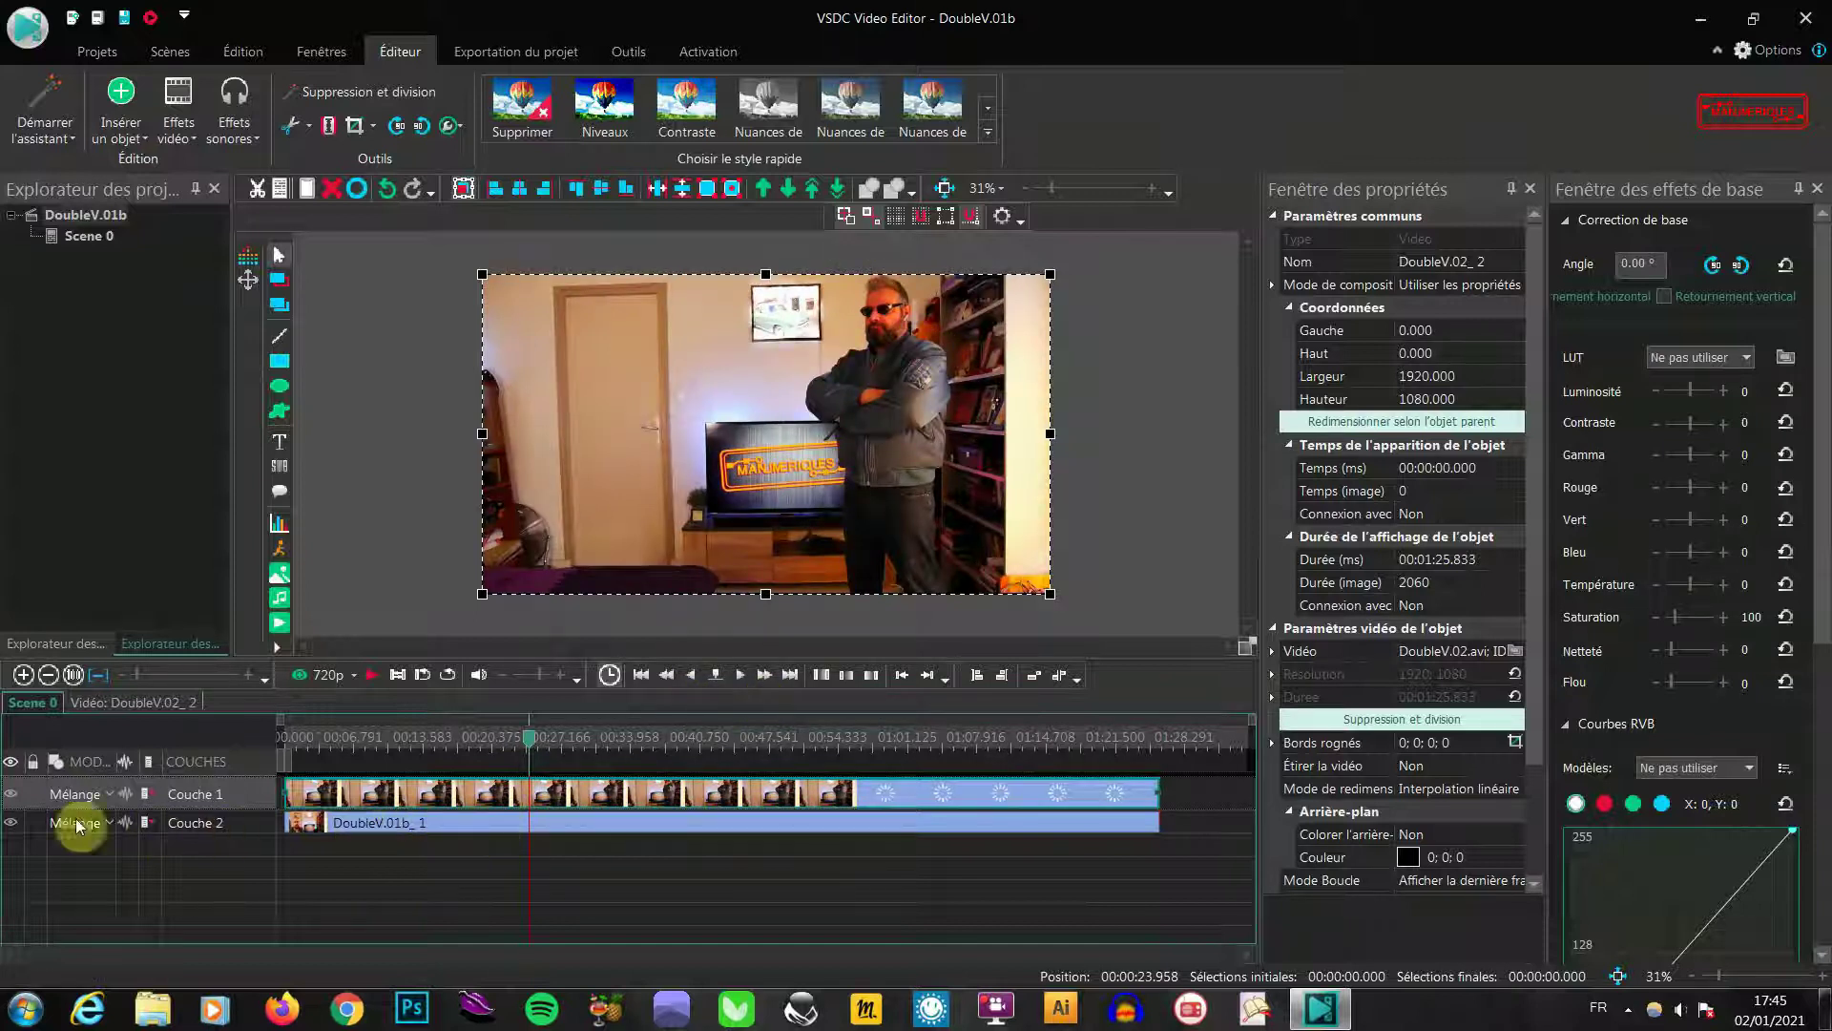
{"action": "left_click", "coordinate": [11, 793]}
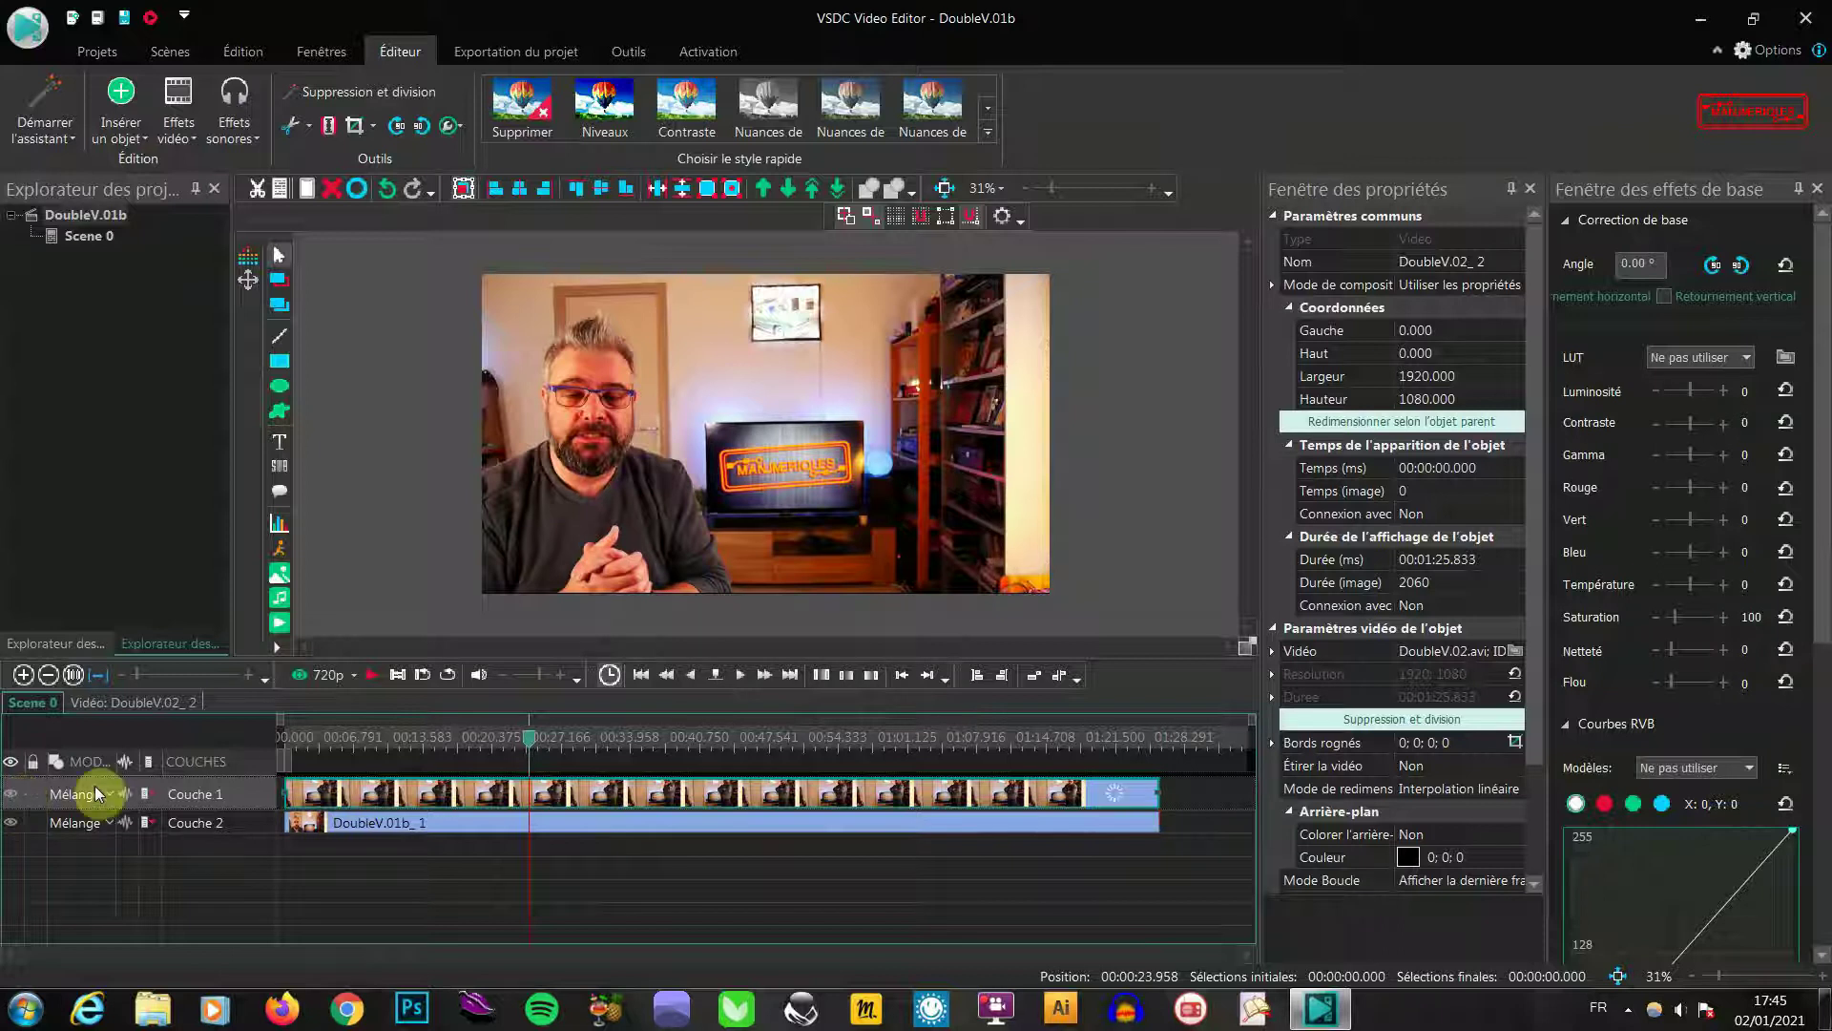
{"action": "left_click", "coordinate": [512, 823]}
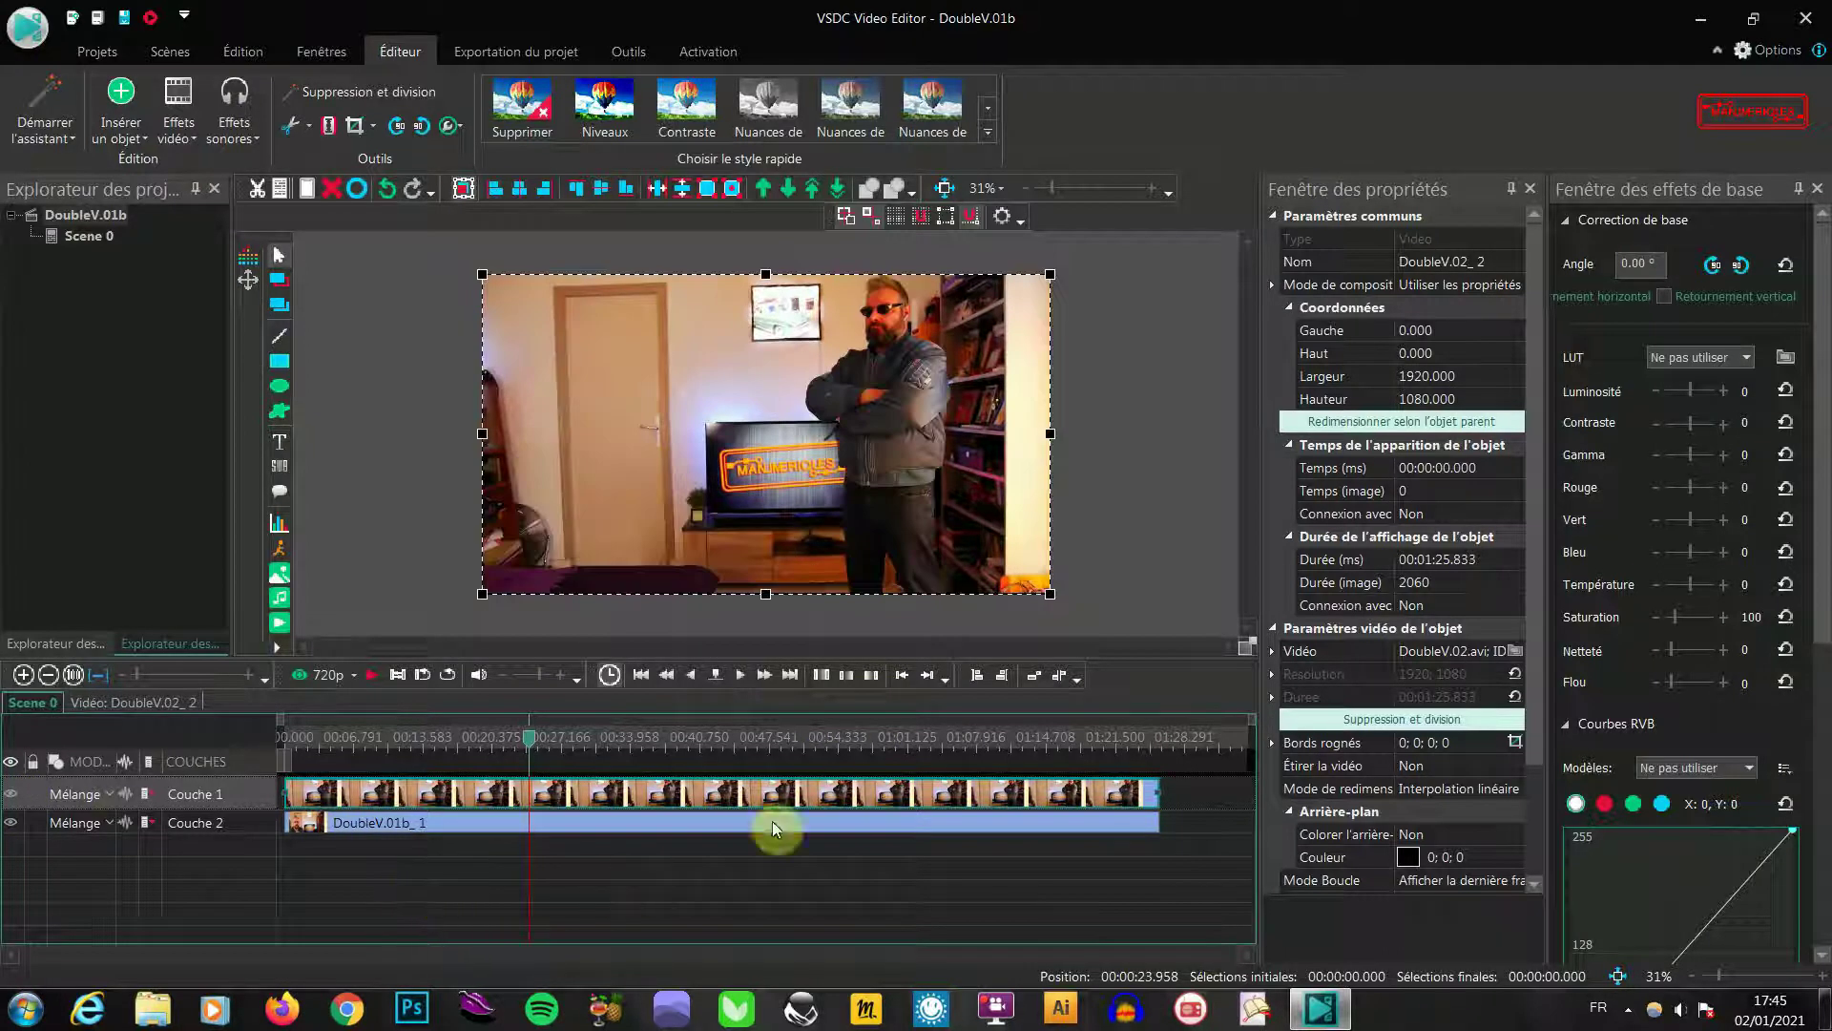
Inside the DoubleV.02 clip, draw a closed free shape of about 996 x 1126 px covering the right half of the picture
{"action": "mouse_move", "coordinate": [615, 800]}
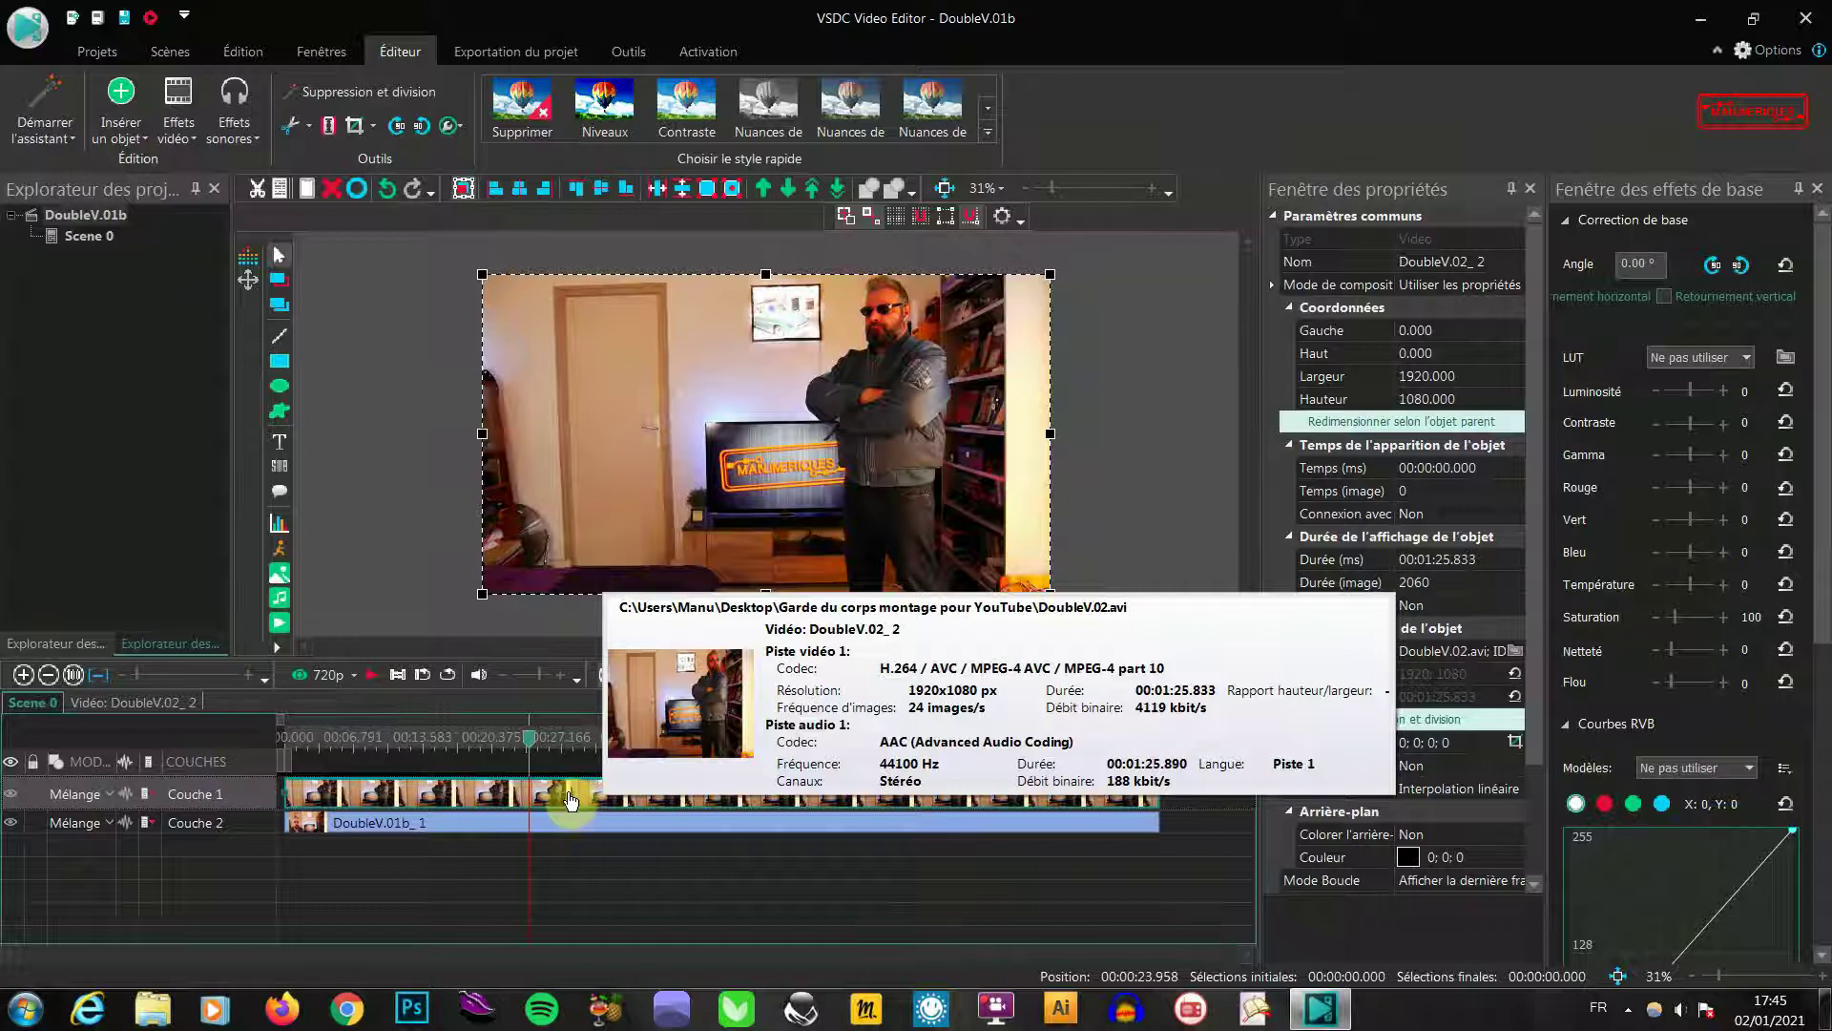
{"action": "double_click", "coordinate": [577, 800]}
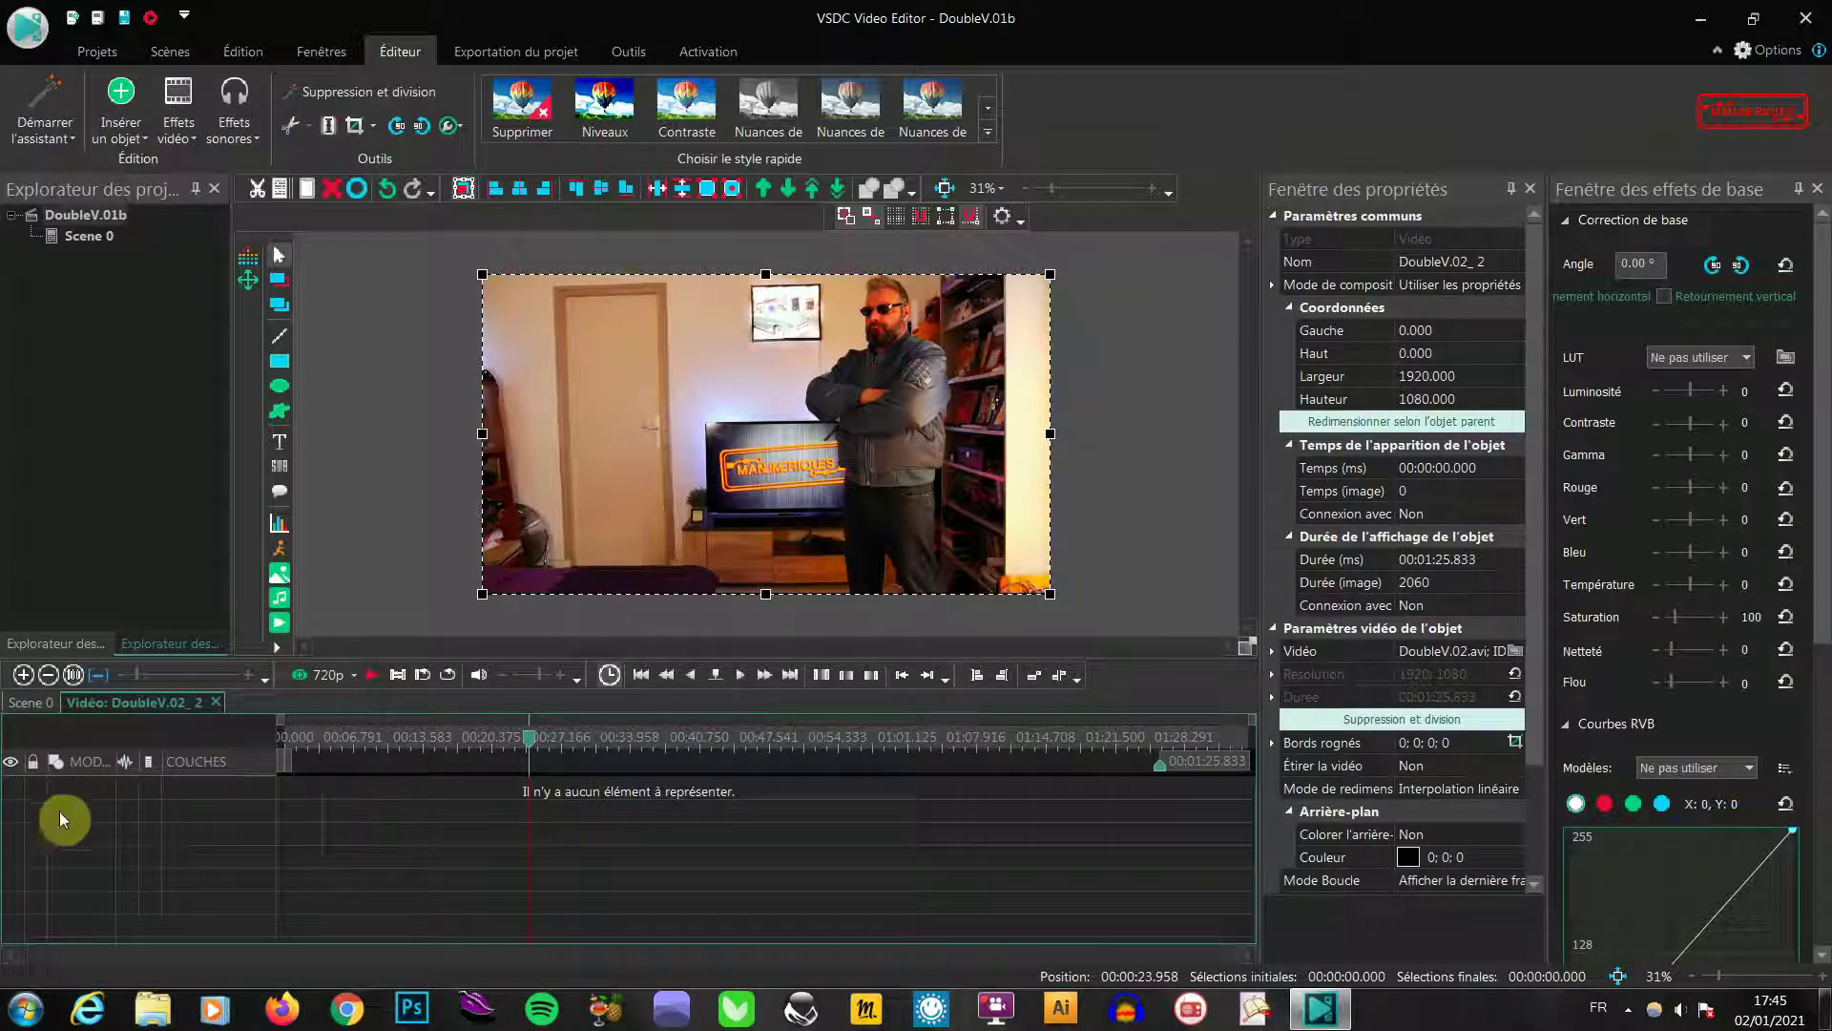
{"action": "left_click", "coordinate": [279, 411]}
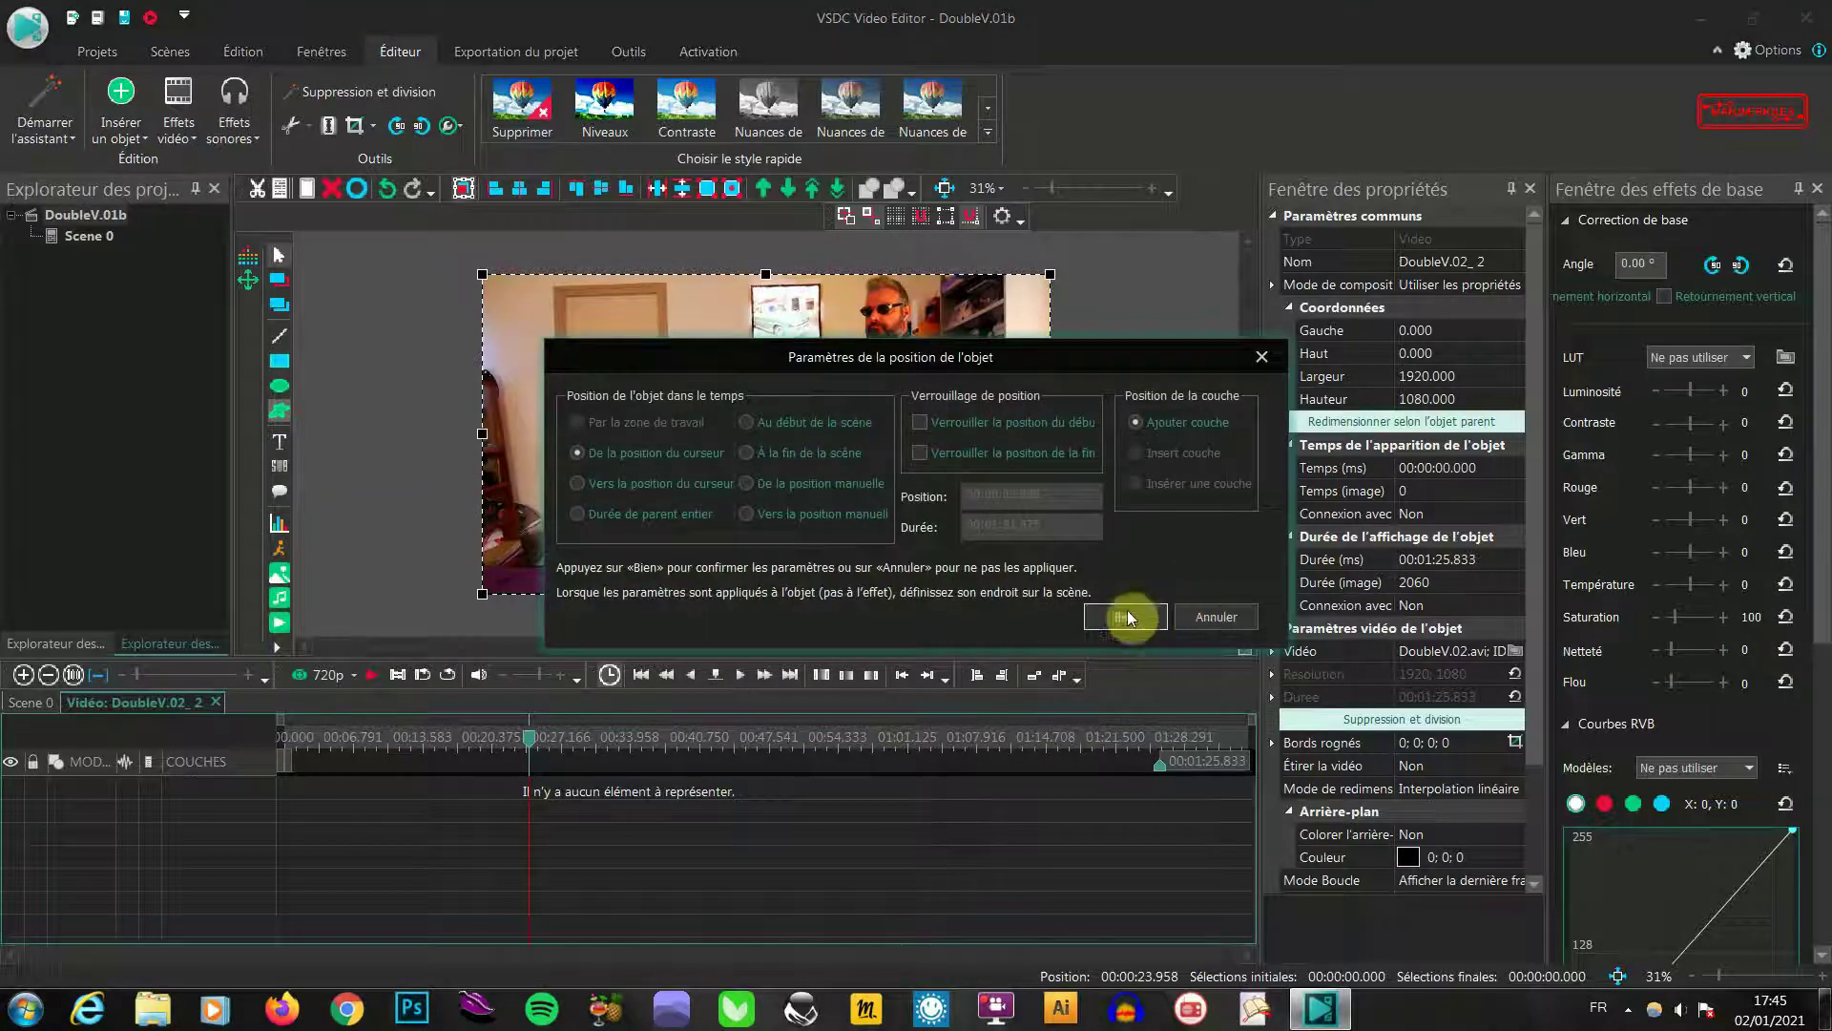
{"action": "left_click", "coordinate": [1115, 618]}
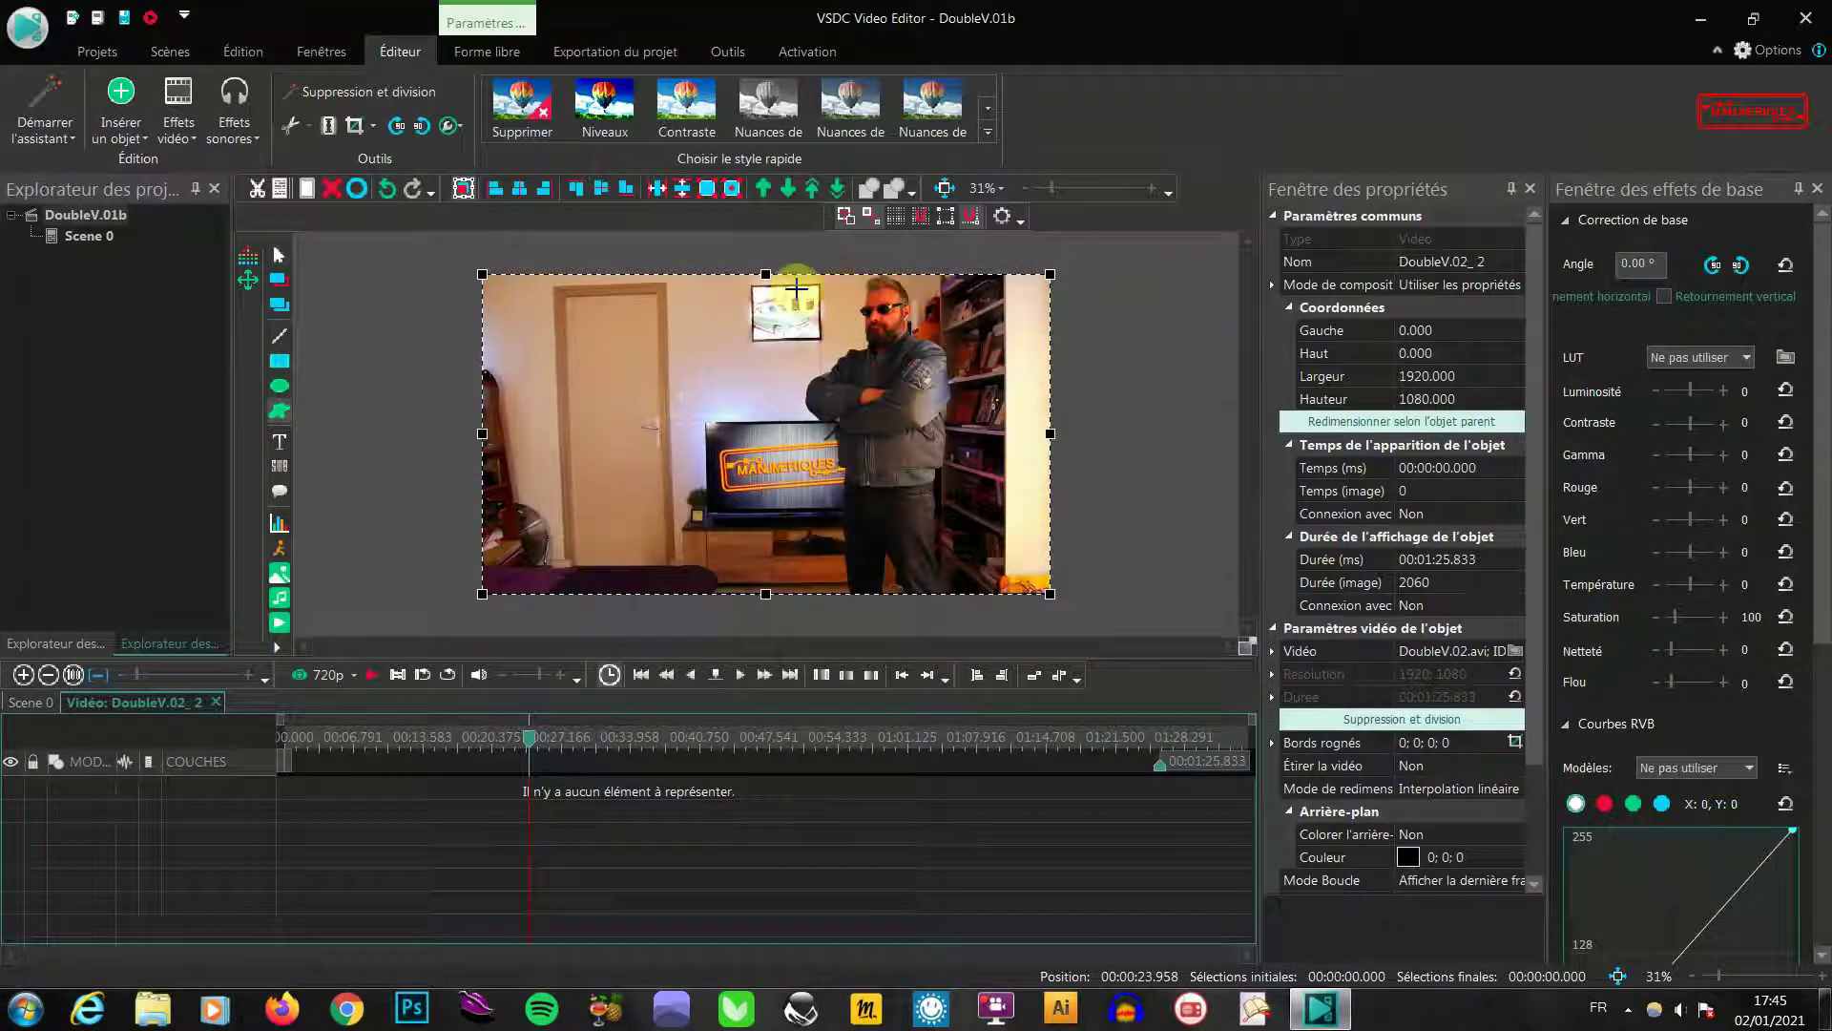
{"action": "left_click", "coordinate": [768, 275]}
{"action": "mouse_move", "coordinate": [780, 375]}
{"action": "left_mouse_down"}
{"action": "mouse_move", "coordinate": [867, 524]}
{"action": "mouse_move", "coordinate": [954, 585]}
{"action": "mouse_move", "coordinate": [1062, 599]}
{"action": "left_mouse_up"}
{"action": "left_click_drag", "start_coordinate": [915, 275], "coordinate": [916, 266]}
{"action": "left_click", "coordinate": [1170, 506]}
{"action": "left_click", "coordinate": [1009, 512]}
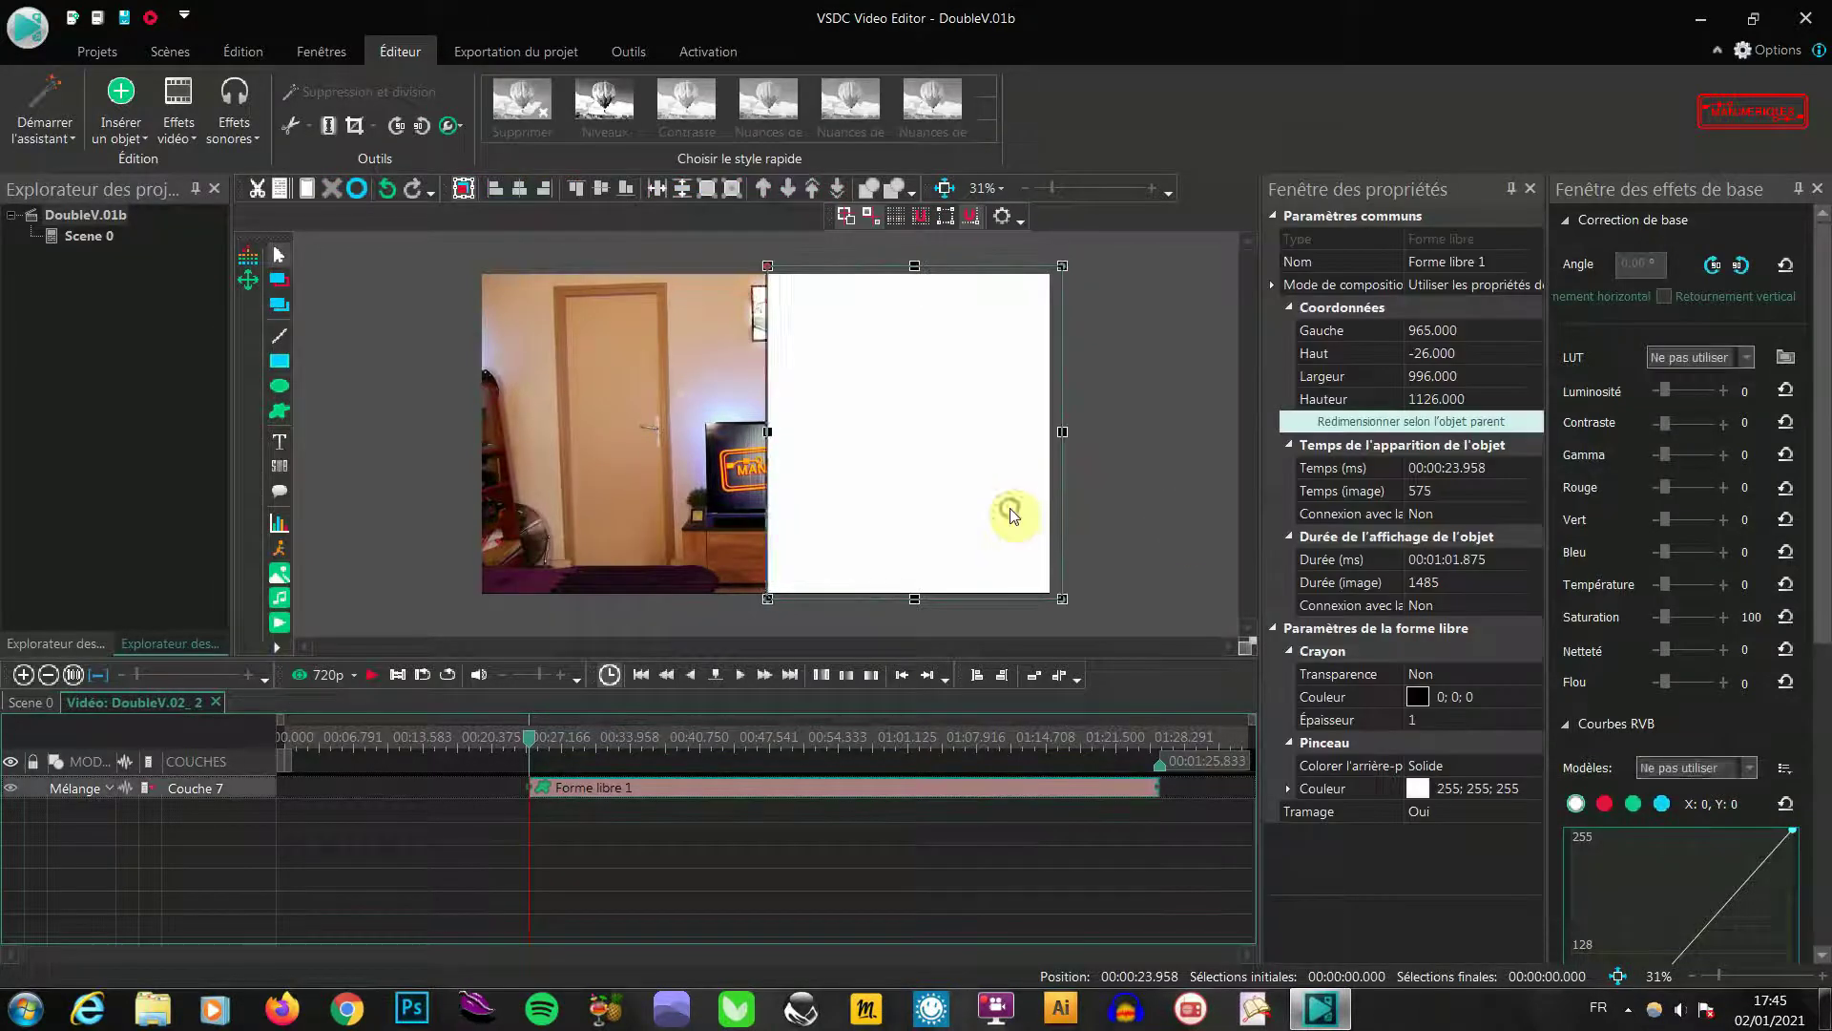
Extend the free shape back to the start of the clip and set its fill colour to black (0; 0; 0)
{"action": "left_click", "coordinate": [530, 788]}
{"action": "left_click_drag", "start_coordinate": [528, 791], "coordinate": [246, 785]}
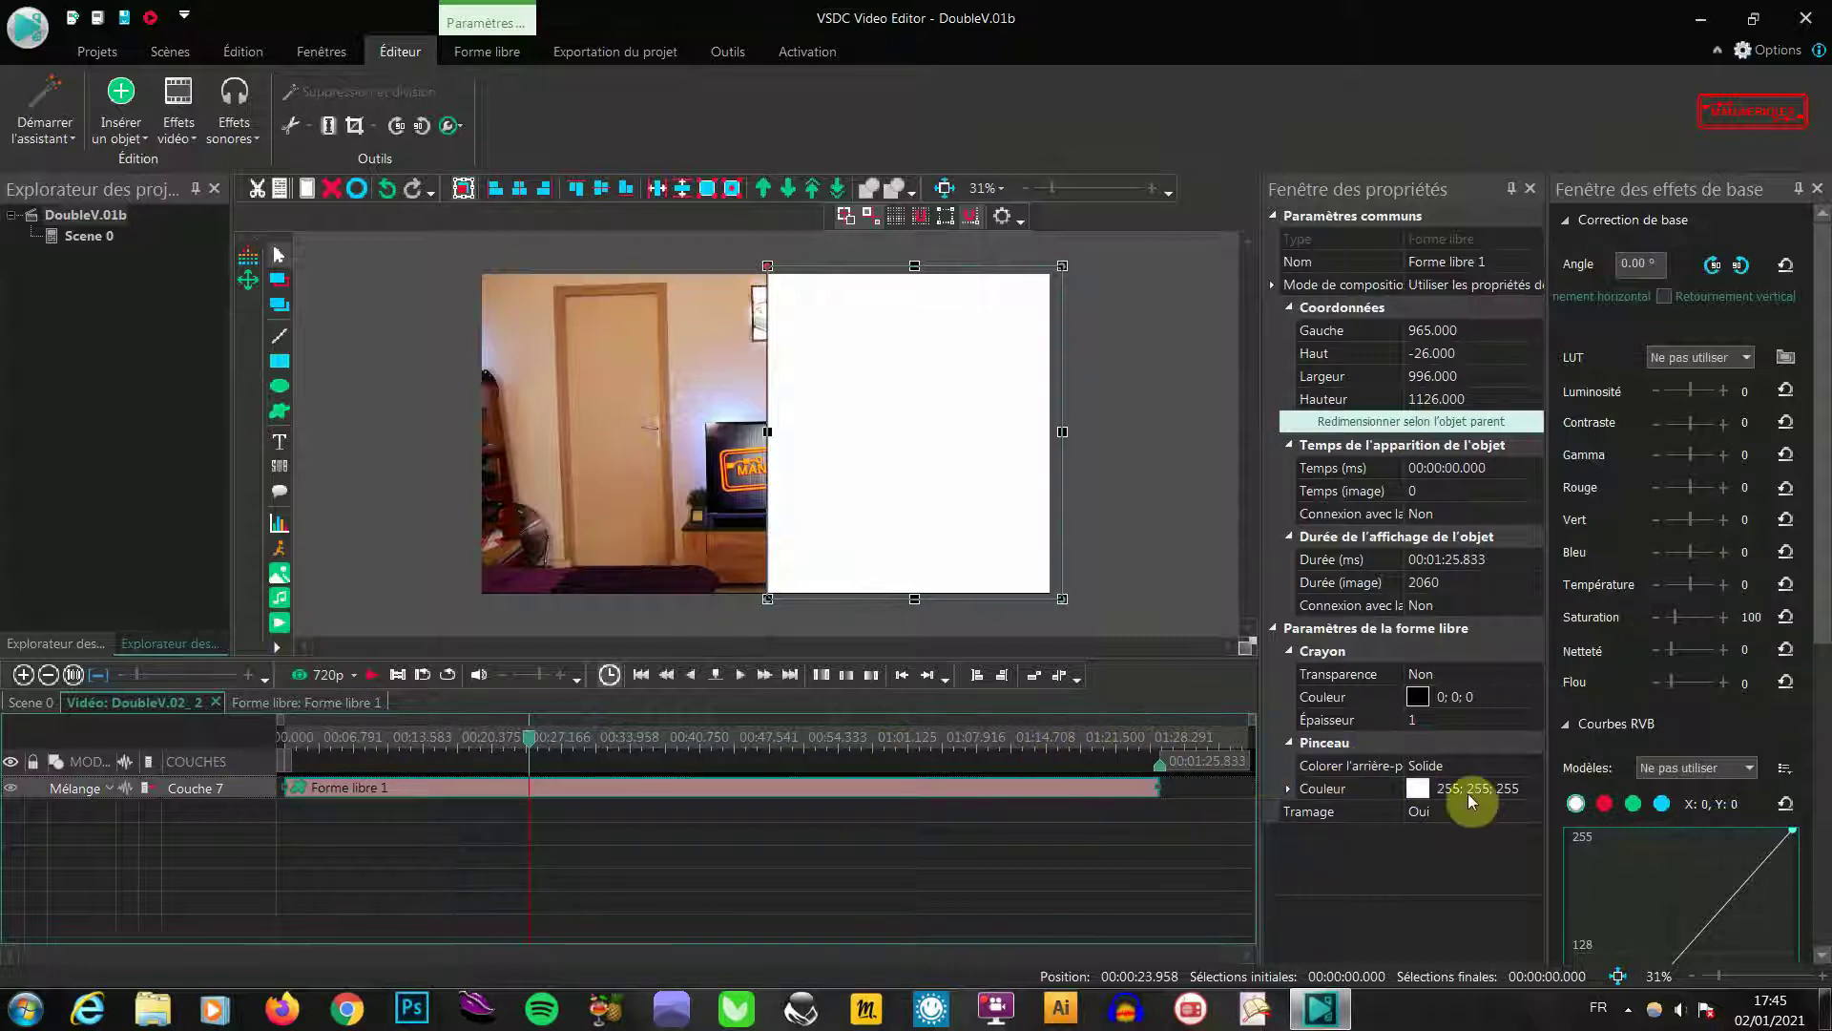
{"action": "left_click", "coordinate": [1541, 786]}
{"action": "left_click", "coordinate": [1537, 787]}
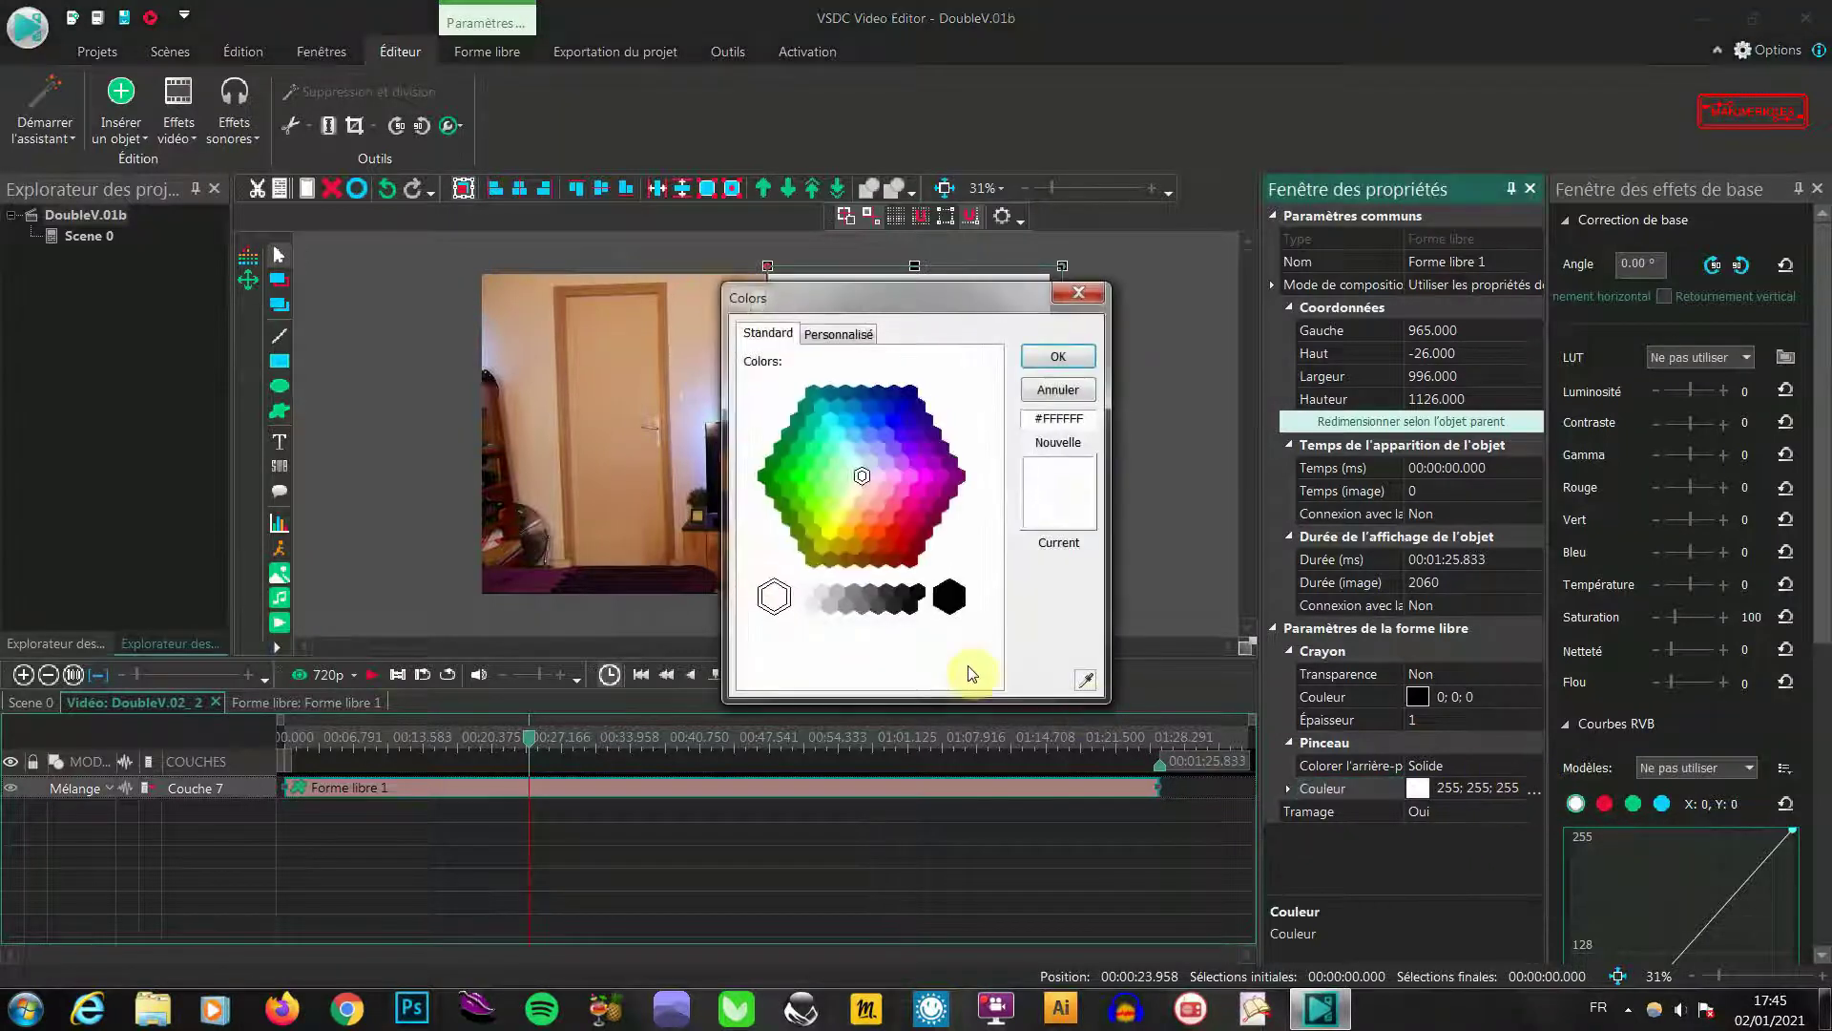
{"action": "left_click", "coordinate": [951, 600]}
{"action": "left_click", "coordinate": [1058, 355]}
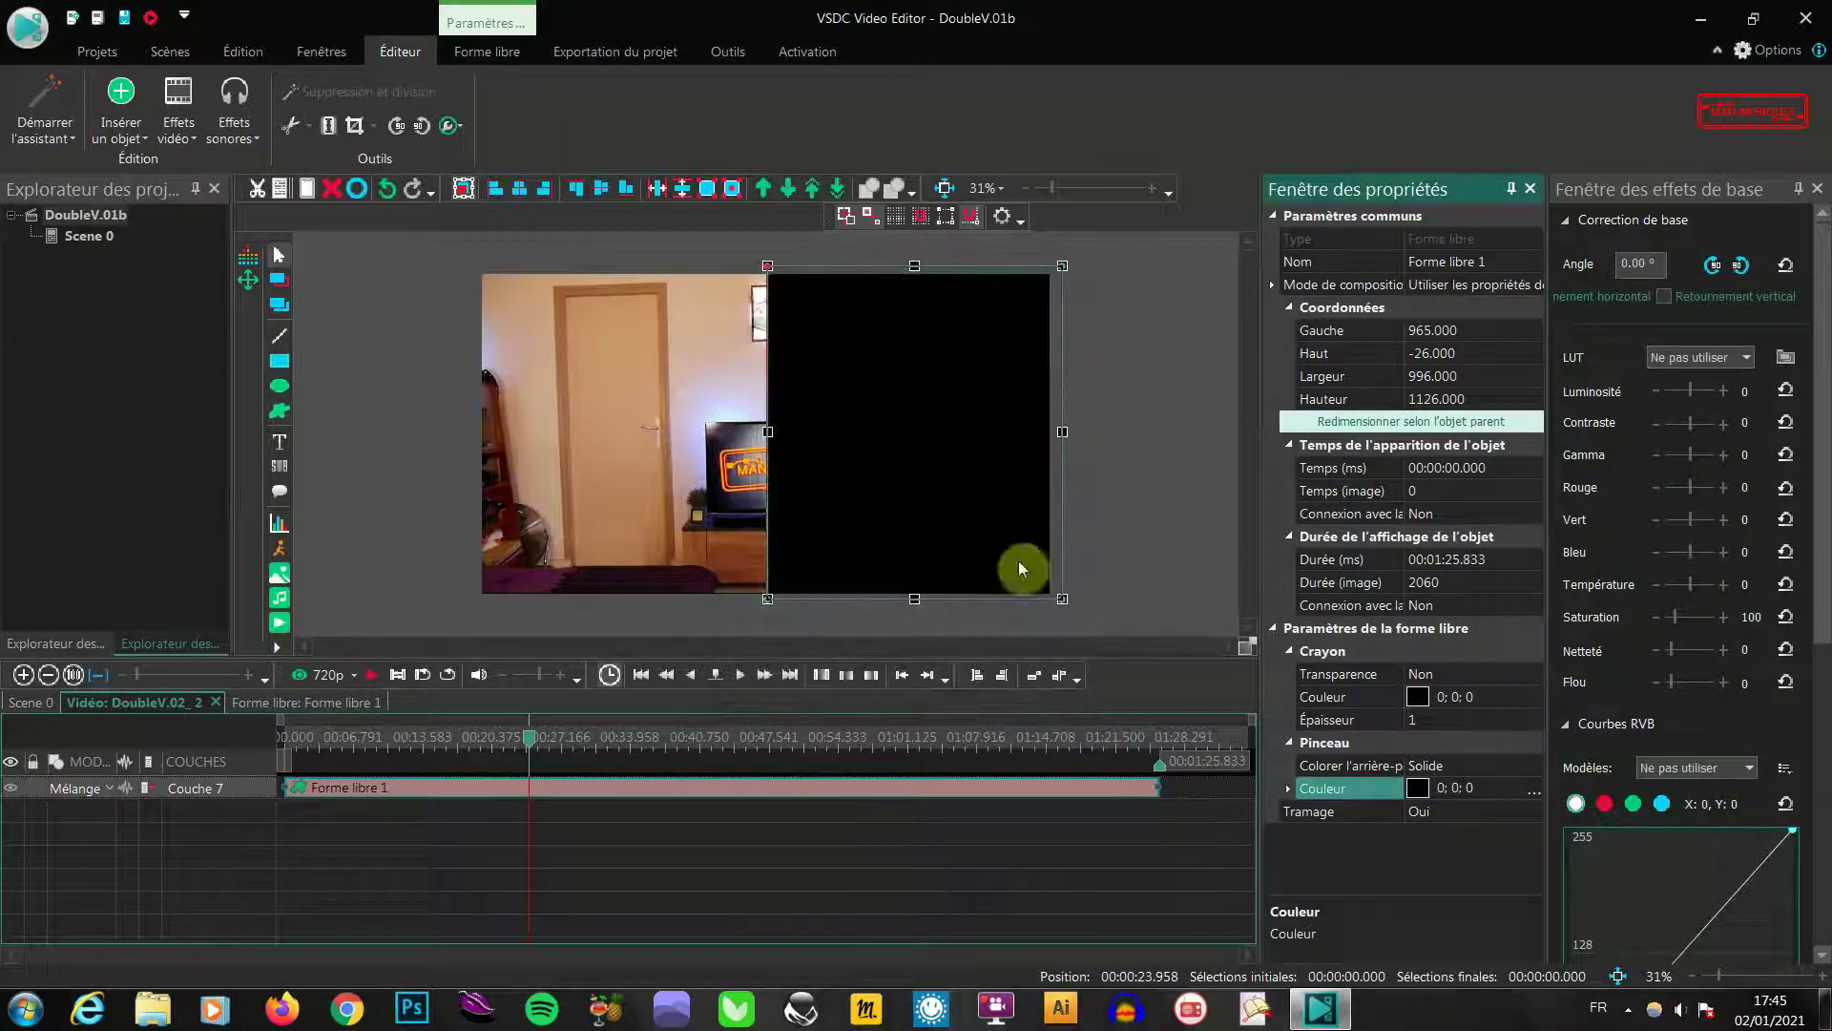
{"action": "left_click", "coordinate": [974, 639]}
Slant the free shape's left edge by moving its lower-left point to about X 1222 and its upper-left point slightly outward
{"action": "double_click", "coordinate": [855, 788]}
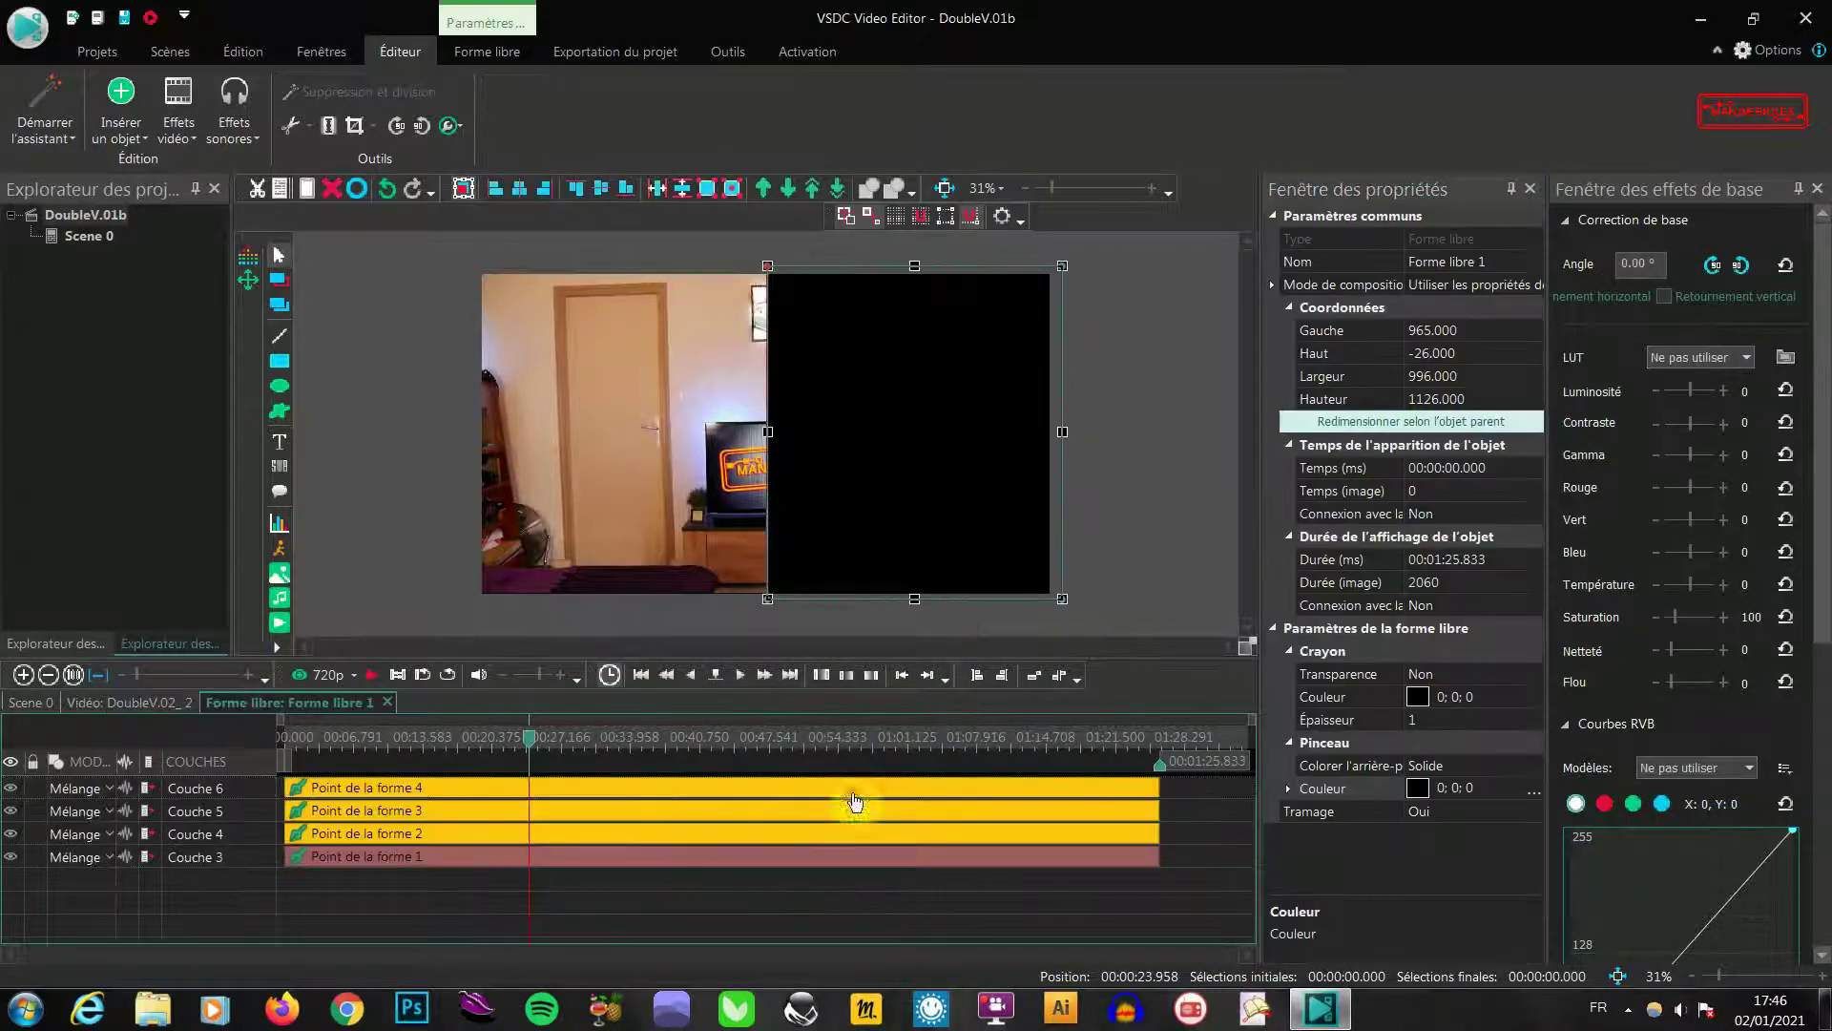
{"action": "left_click", "coordinate": [432, 792]}
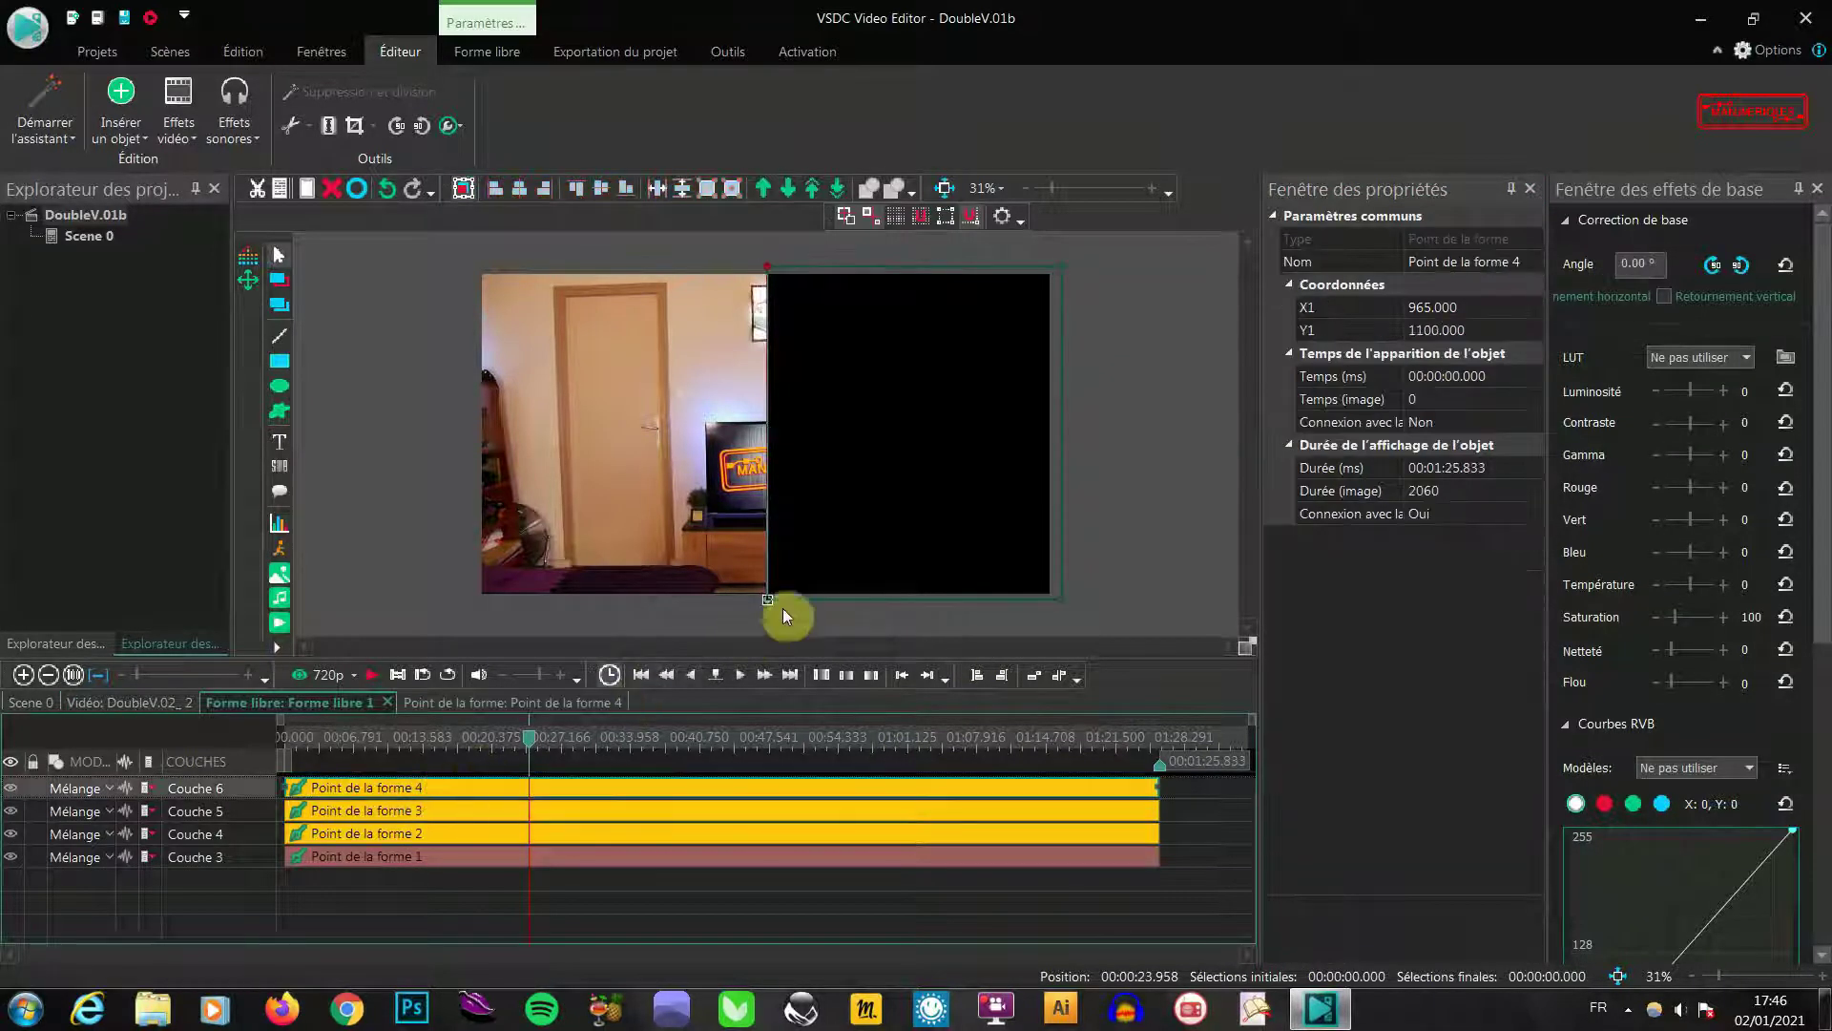
{"action": "left_click_drag", "start_coordinate": [765, 599], "coordinate": [841, 597]}
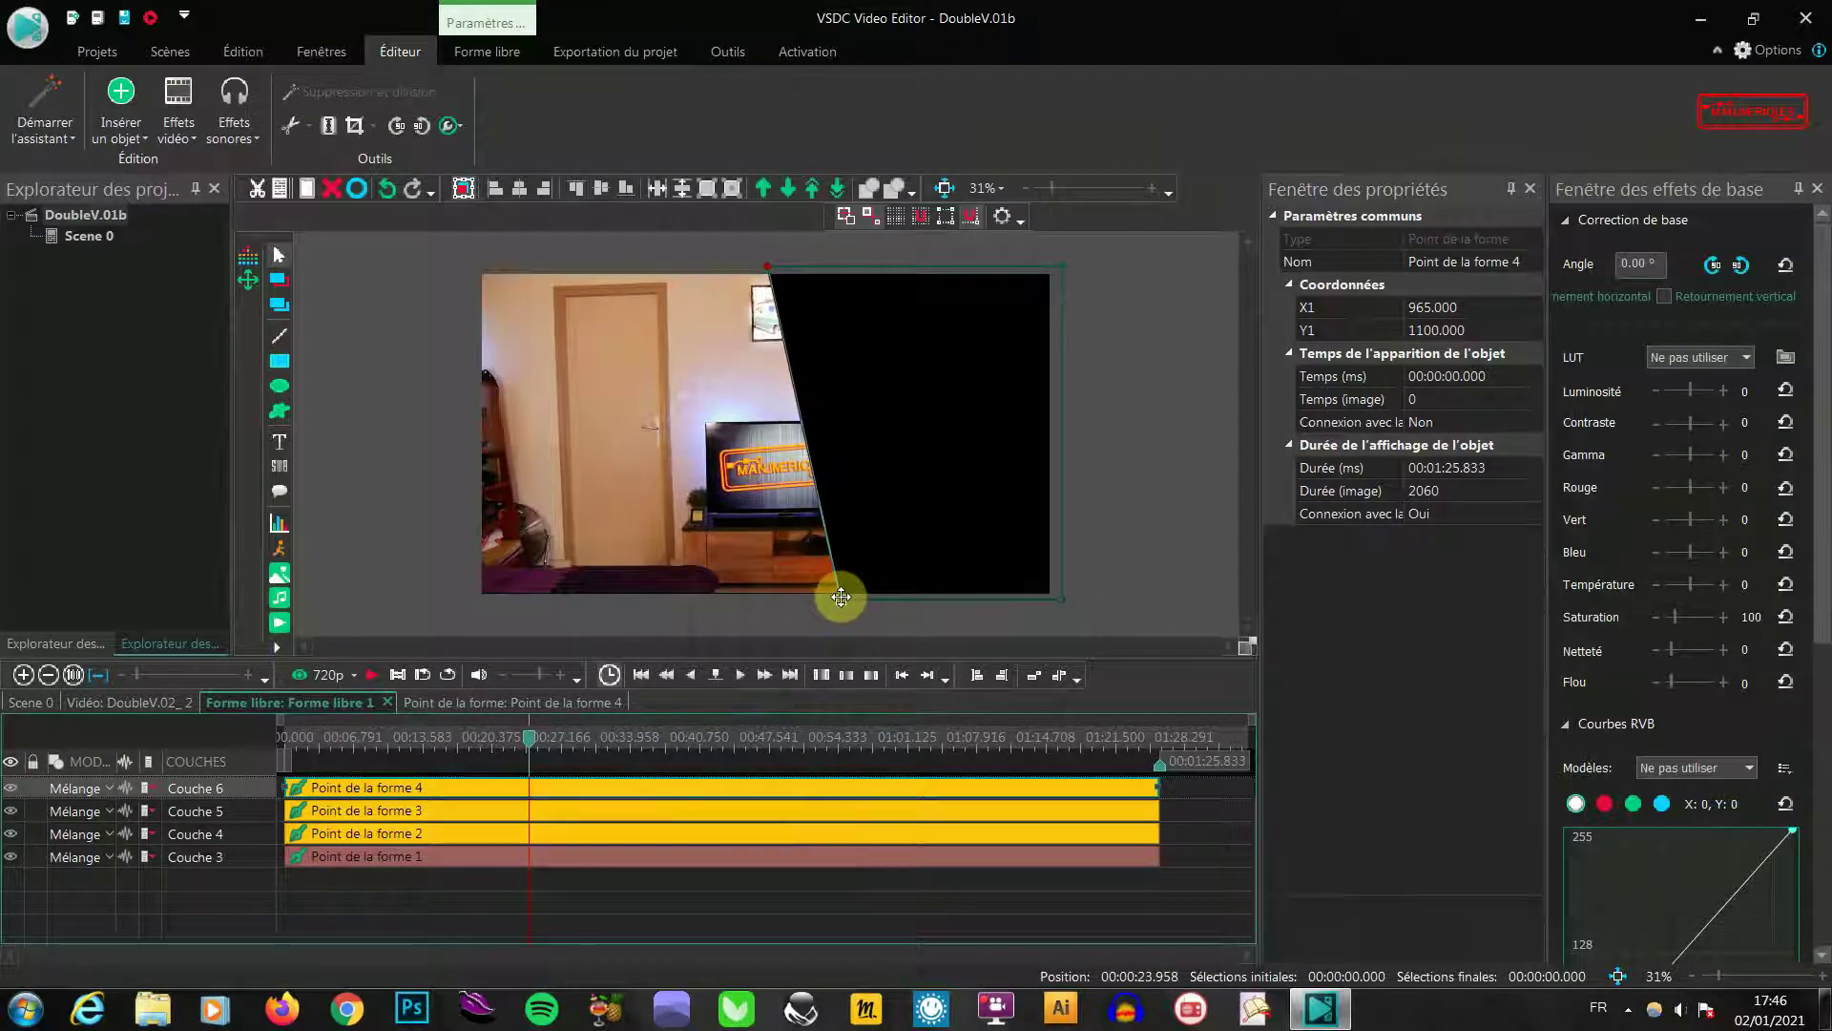
{"action": "mouse_move", "coordinate": [770, 270]}
{"action": "left_mouse_down"}
{"action": "mouse_move", "coordinate": [839, 270]}
{"action": "mouse_move", "coordinate": [761, 265]}
{"action": "left_mouse_up"}
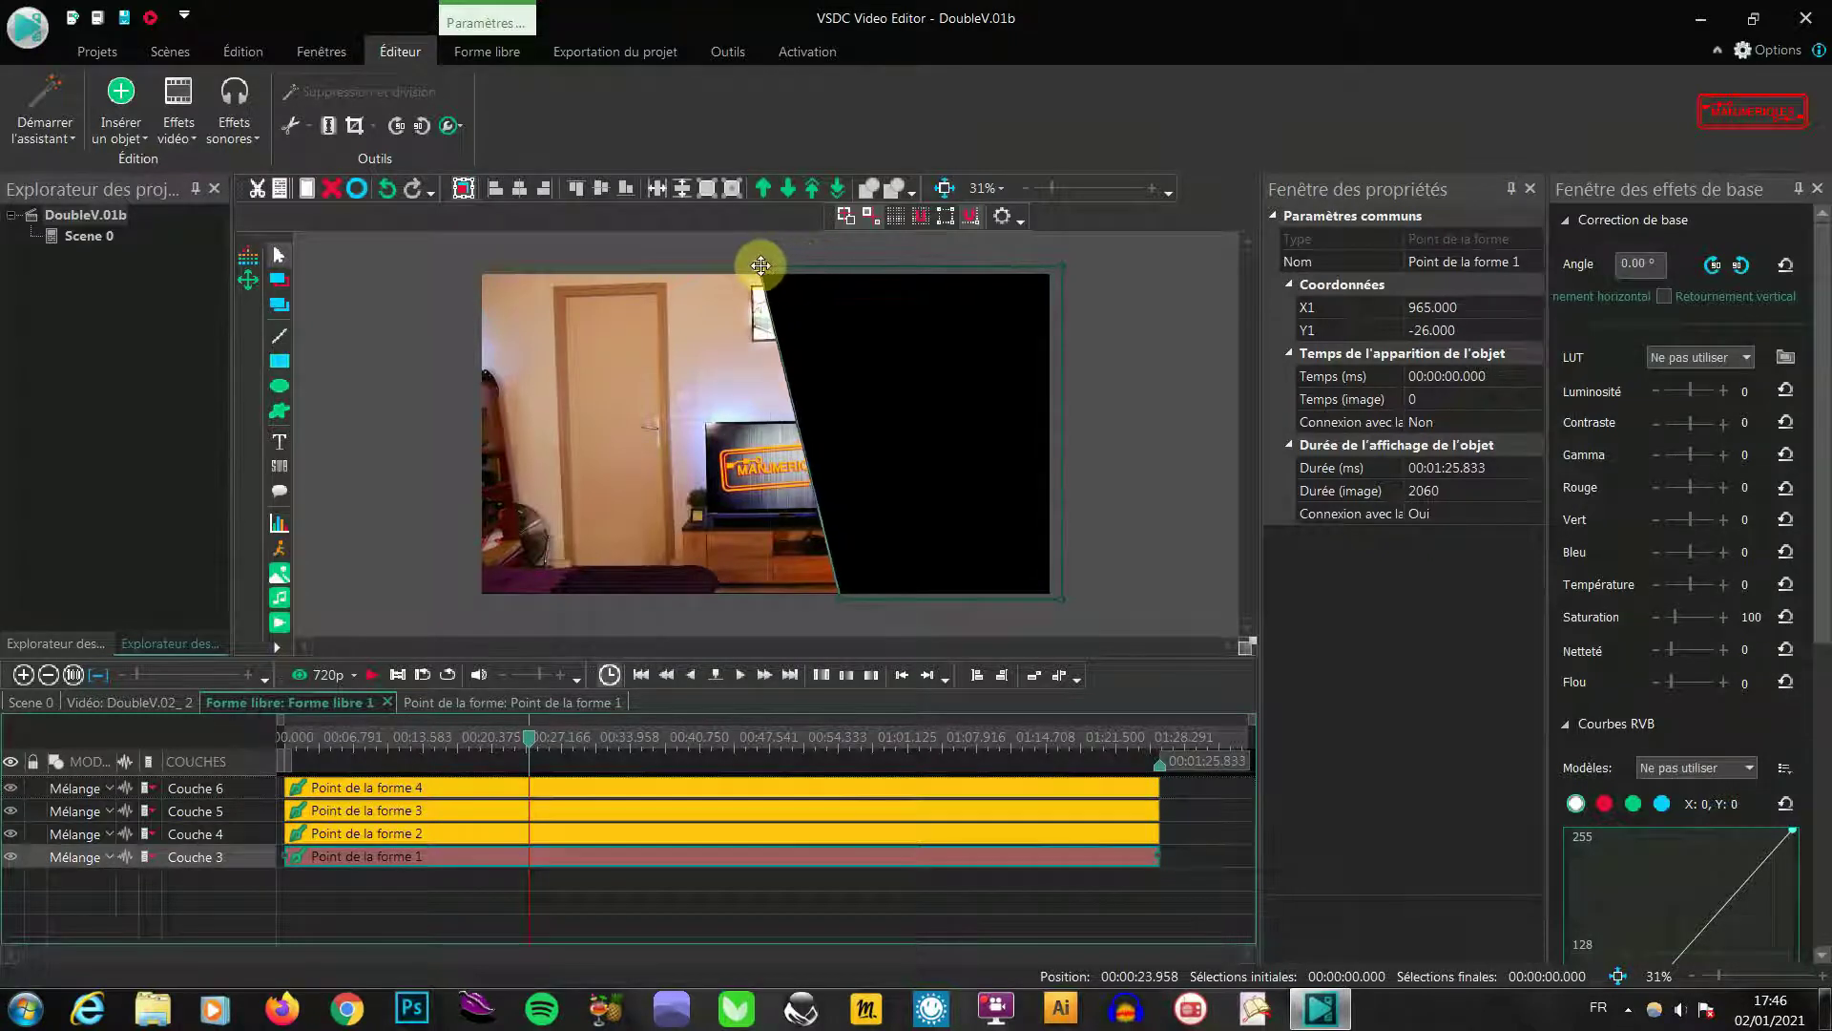
{"action": "left_click", "coordinate": [869, 625]}
{"action": "left_click", "coordinate": [853, 590]}
{"action": "left_click", "coordinate": [844, 597]}
{"action": "left_click", "coordinate": [846, 597]}
{"action": "mouse_move", "coordinate": [843, 598]}
{"action": "left_mouse_down"}
{"action": "mouse_move", "coordinate": [879, 596]}
{"action": "mouse_move", "coordinate": [846, 597]}
{"action": "left_mouse_up"}
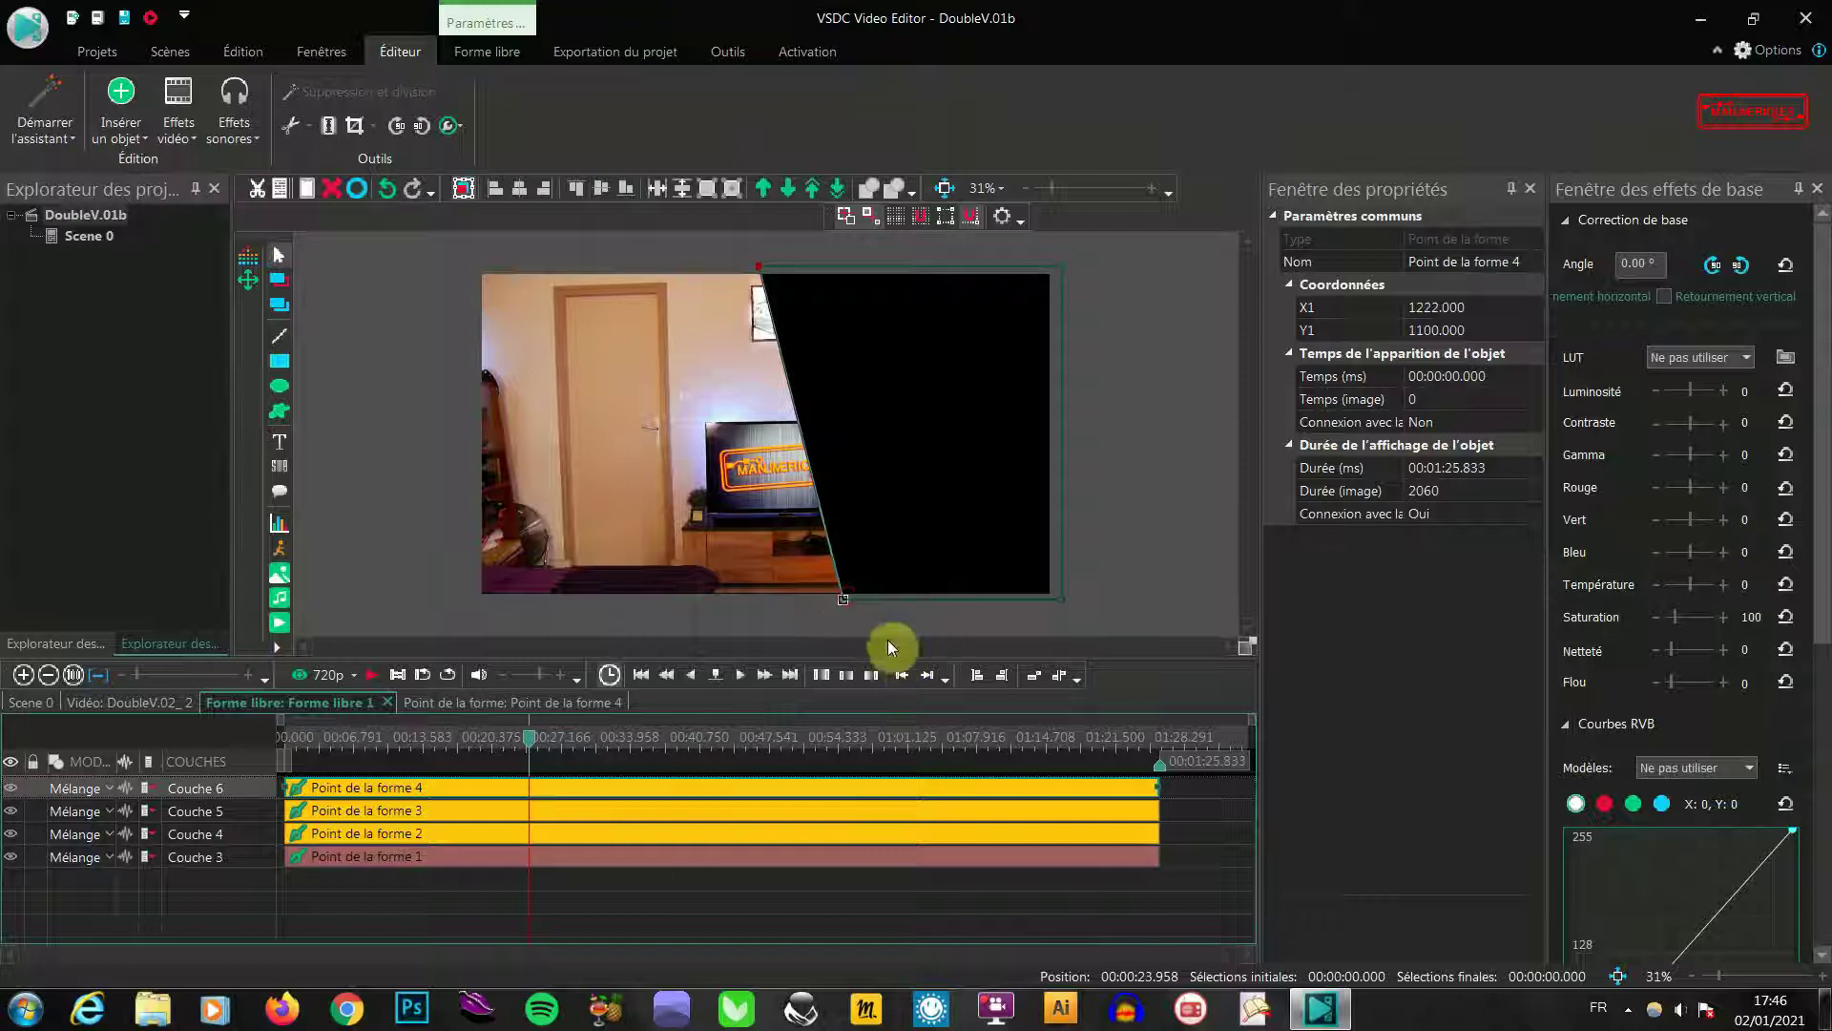
{"action": "left_click", "coordinate": [1180, 592]}
{"action": "left_click", "coordinate": [960, 521]}
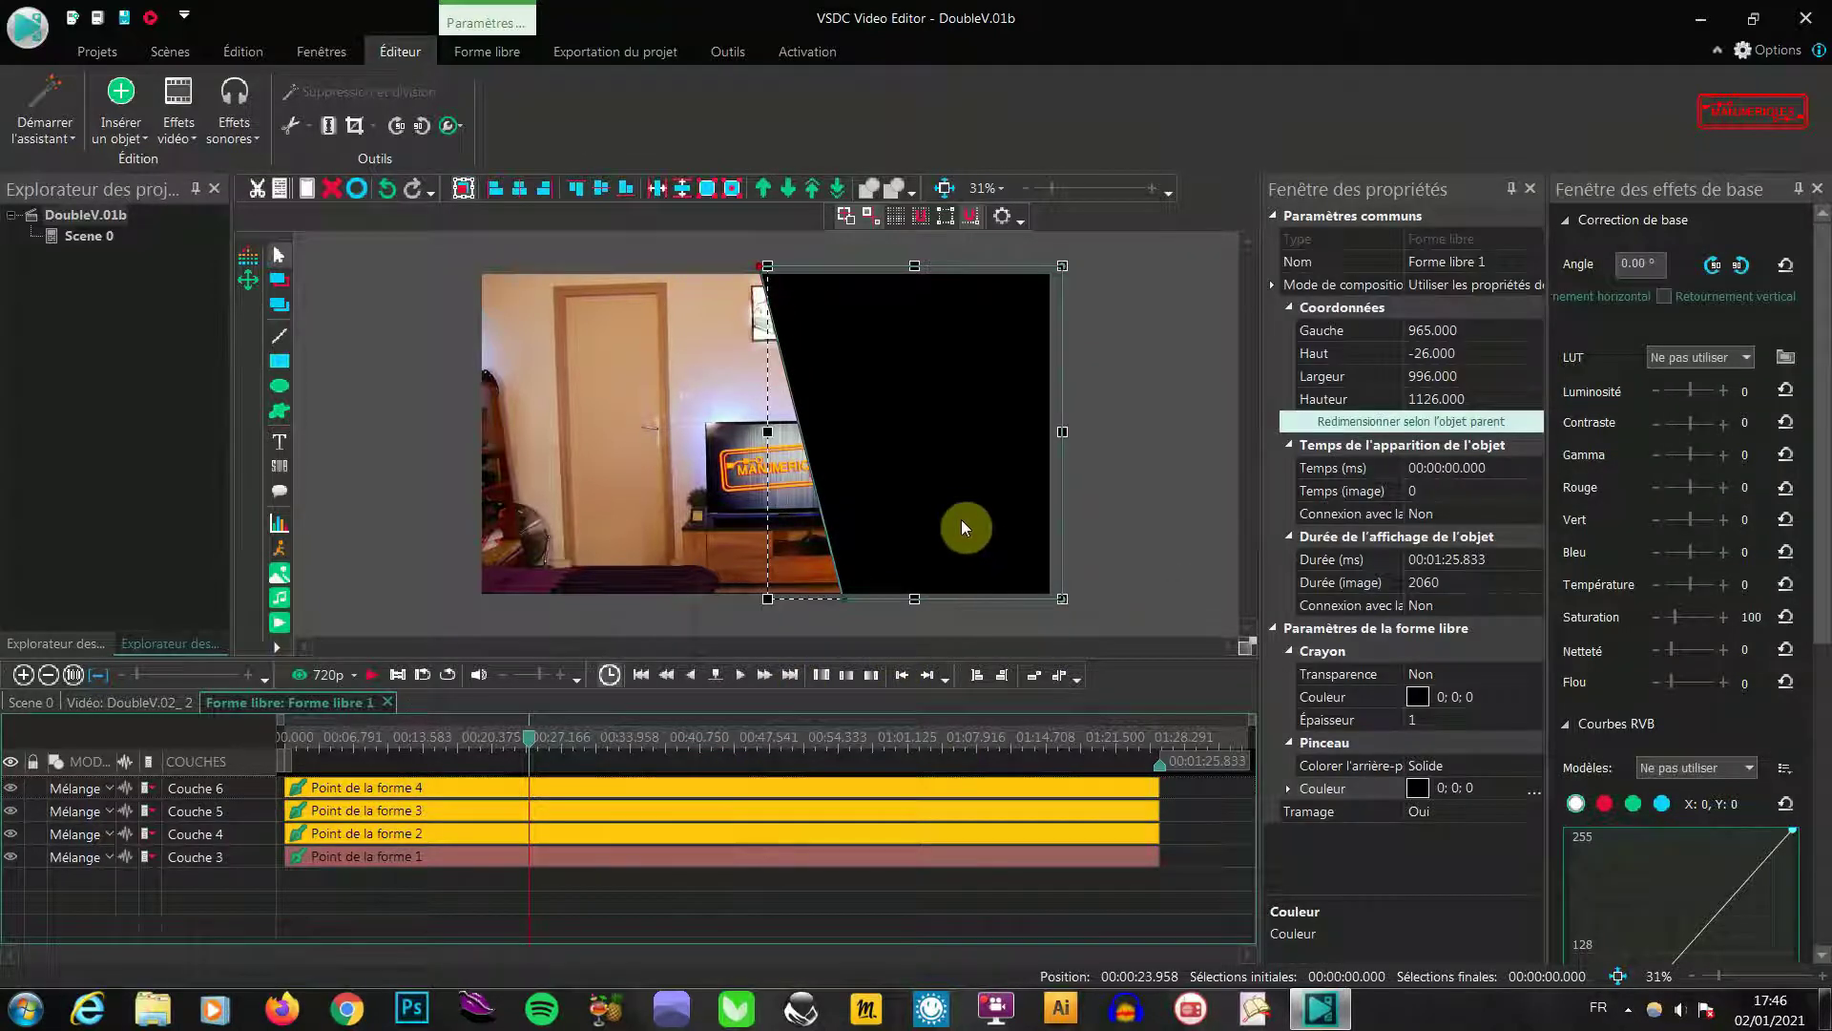
In the DoubleV.02 clip's own timeline, set the free shape layer's blending mode to inverted mask (Masque inversé)
{"action": "left_click", "coordinate": [148, 706]}
{"action": "left_click", "coordinate": [667, 878]}
{"action": "left_click", "coordinate": [412, 793]}
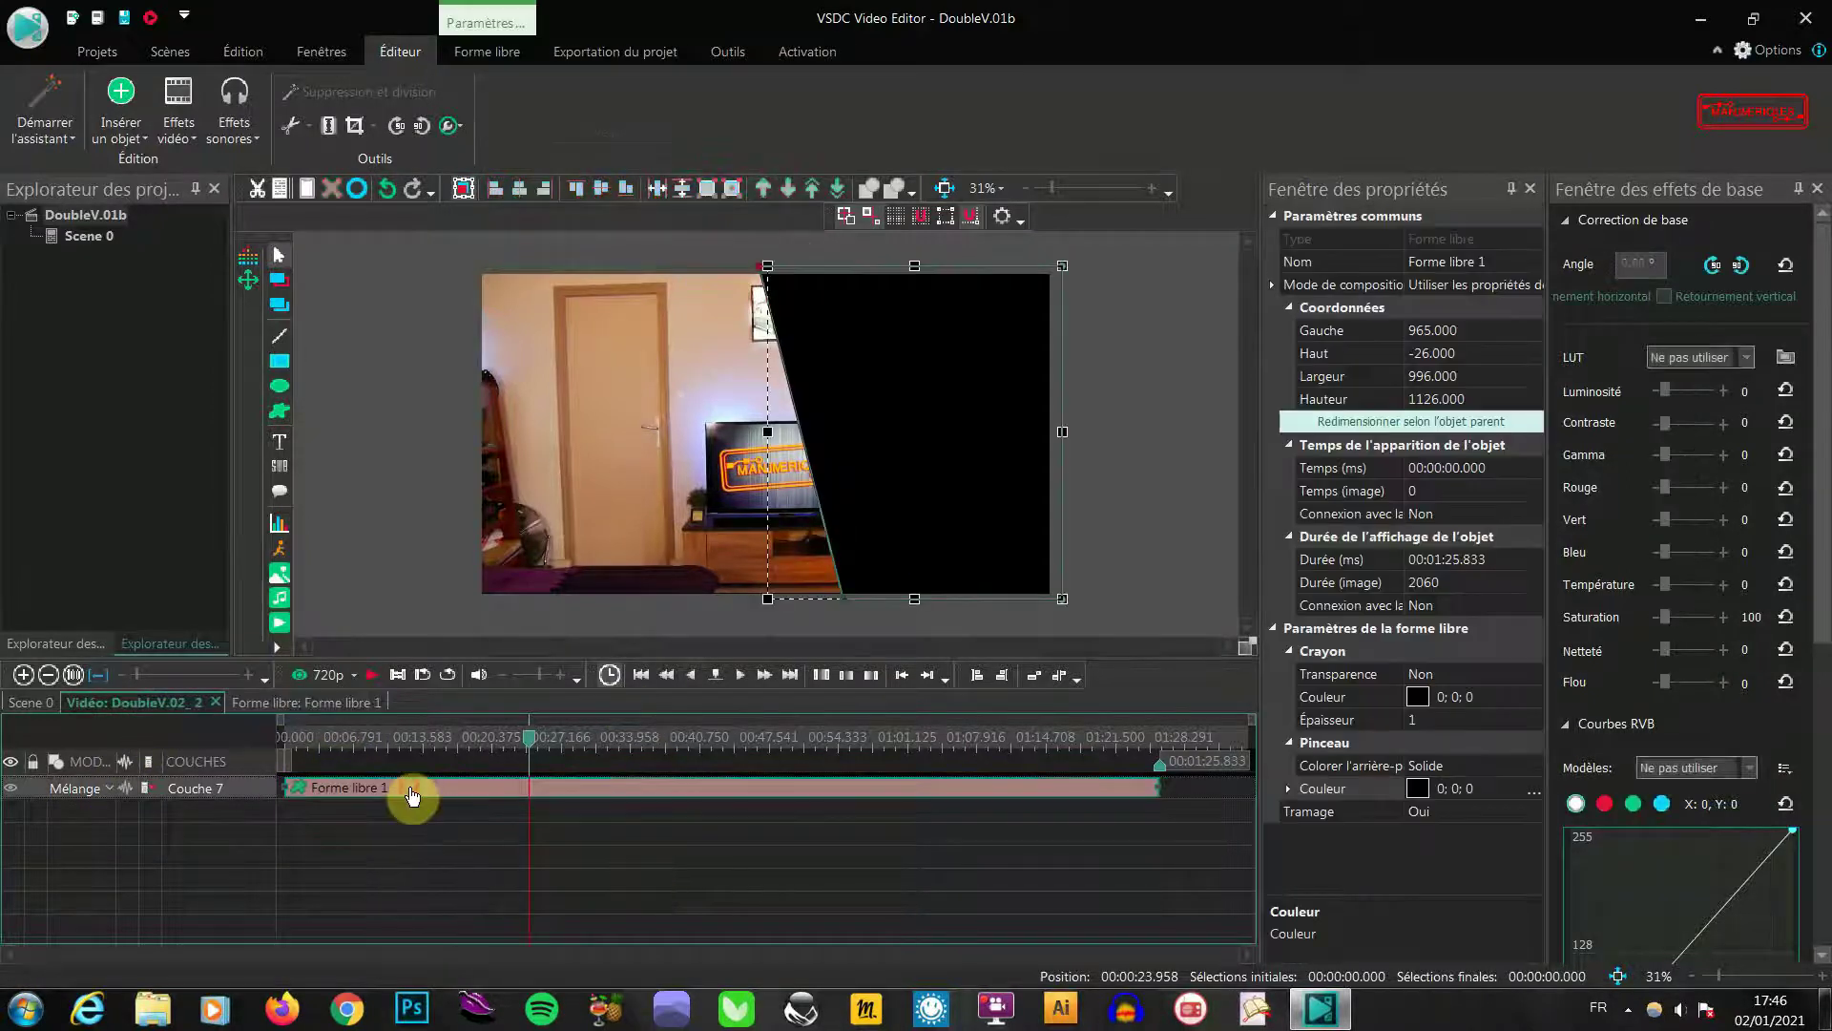
{"action": "left_click", "coordinate": [113, 792]}
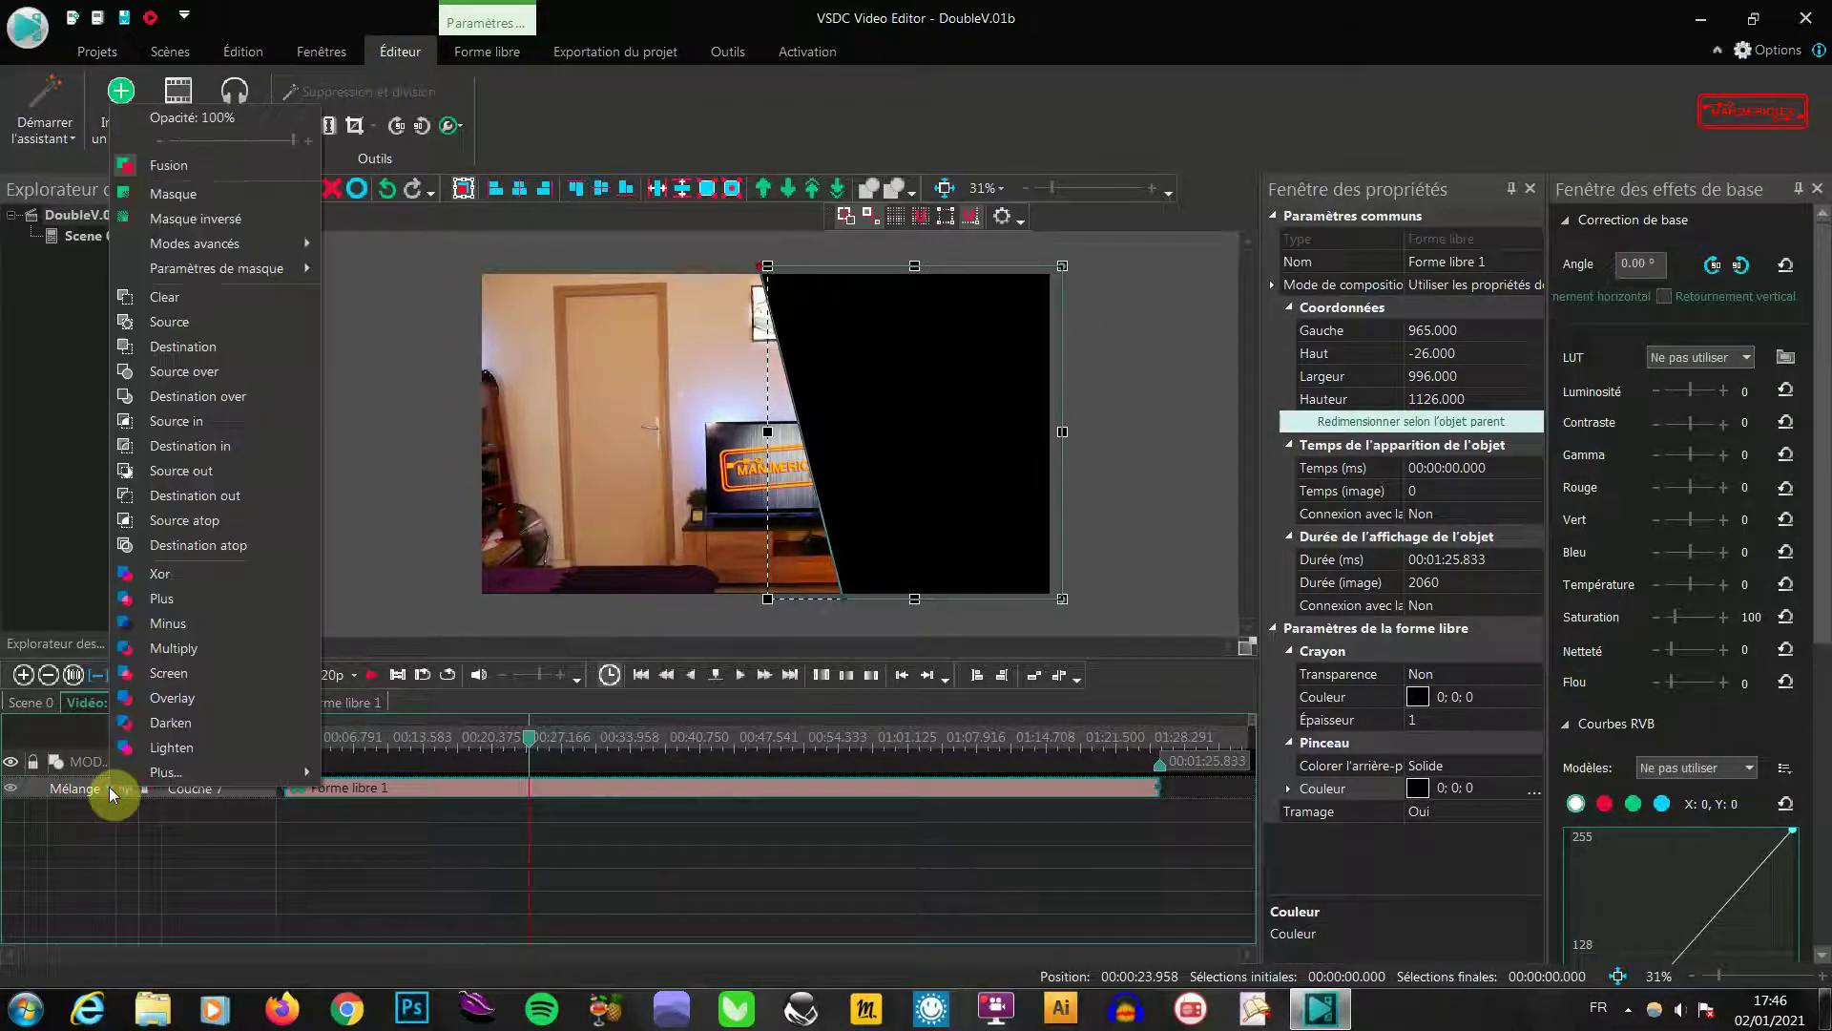
{"action": "left_click", "coordinate": [225, 221]}
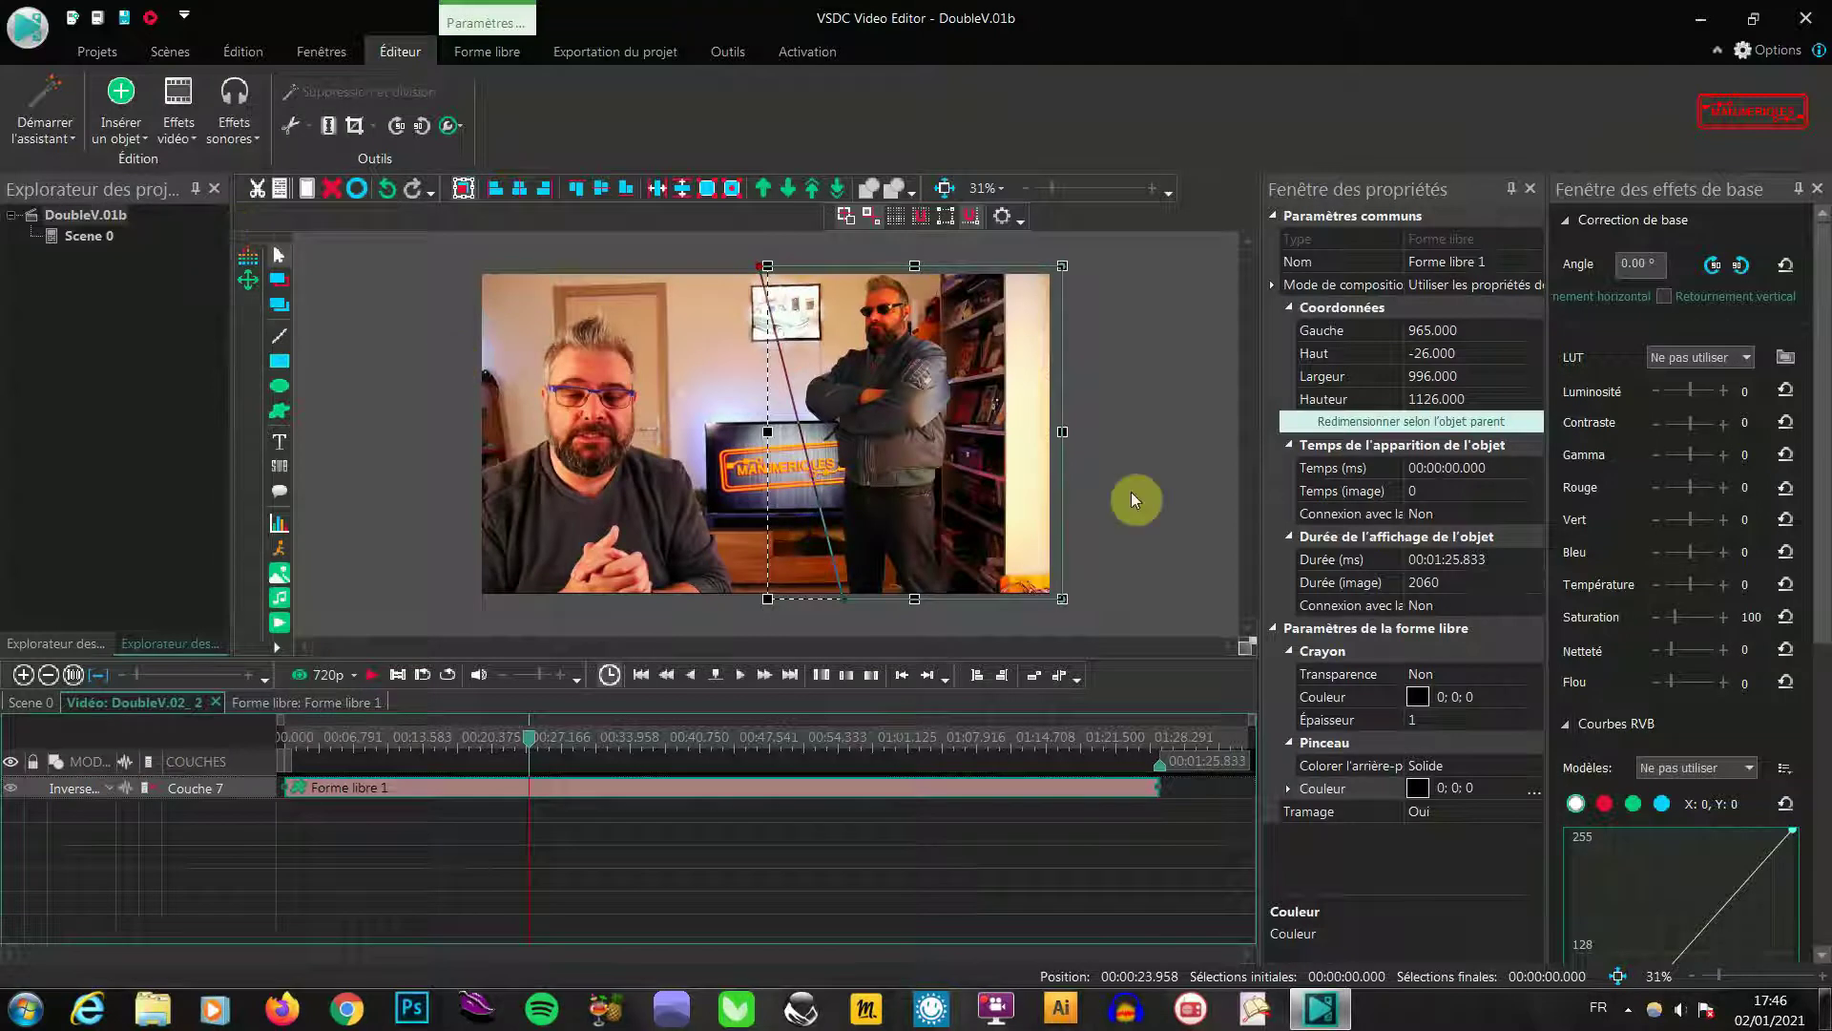
{"action": "left_click", "coordinate": [1097, 510]}
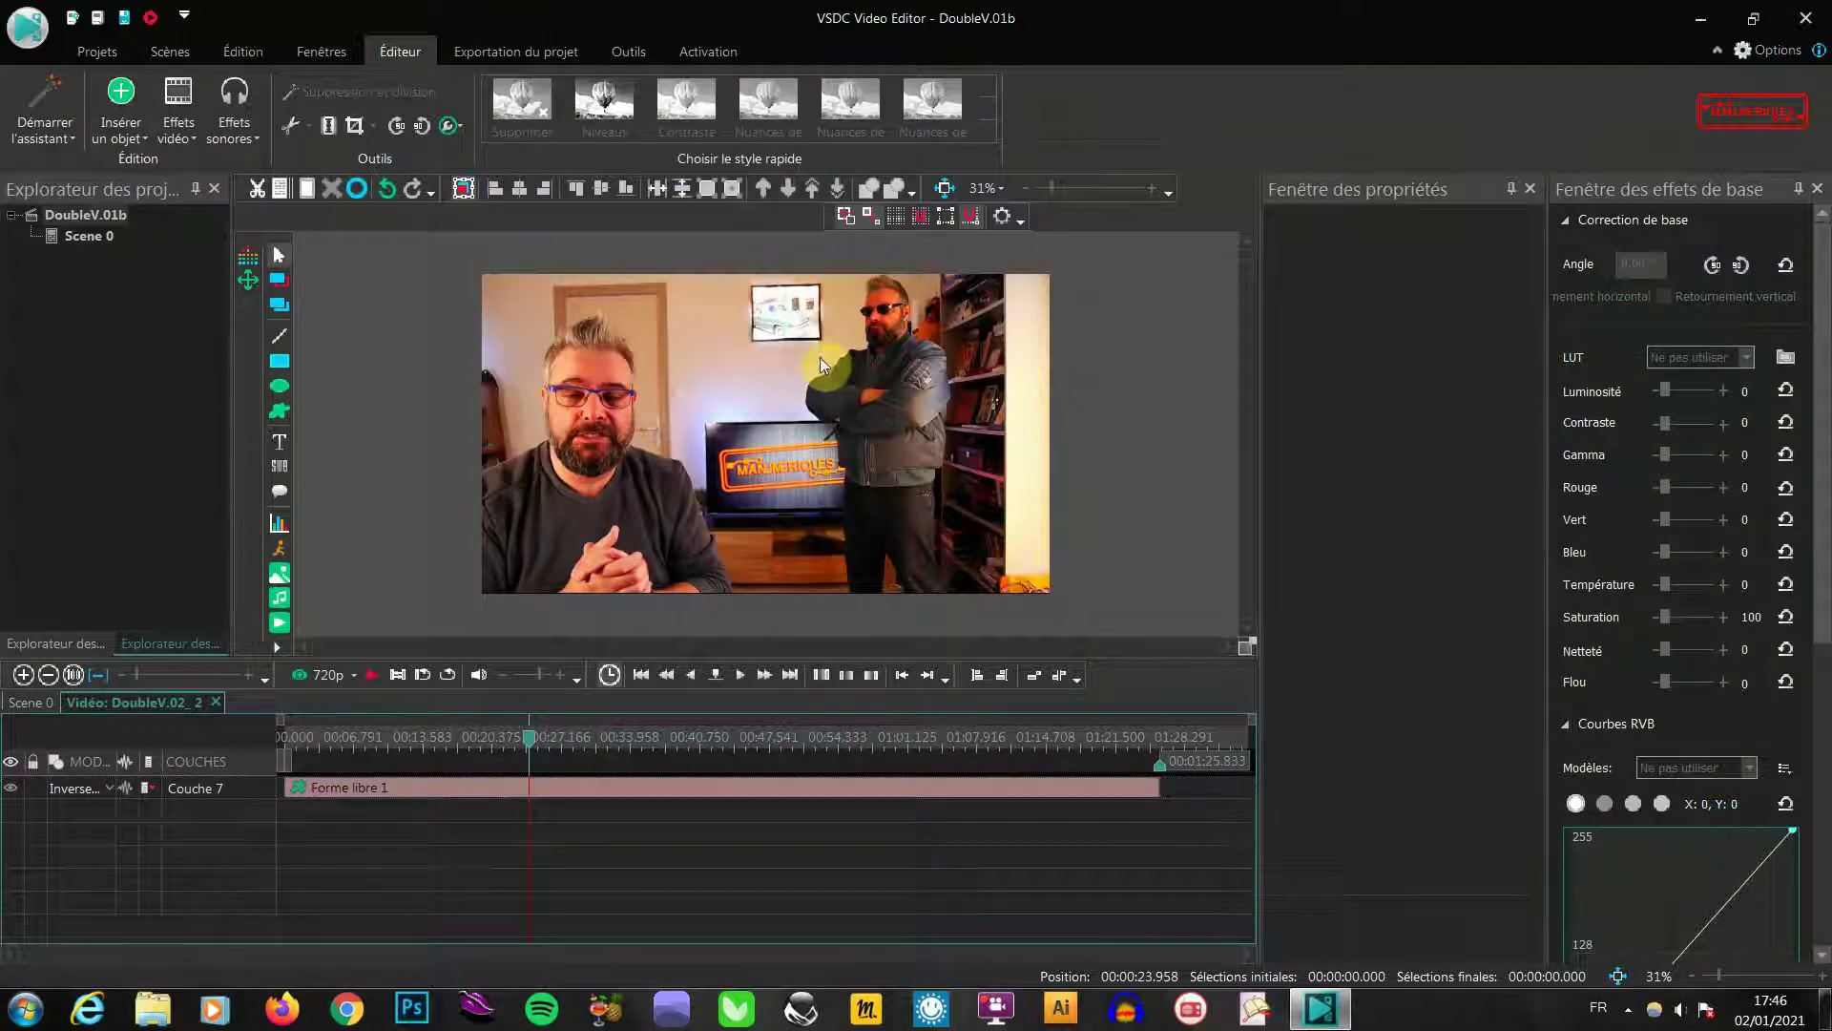
{"action": "left_click", "coordinate": [804, 387]}
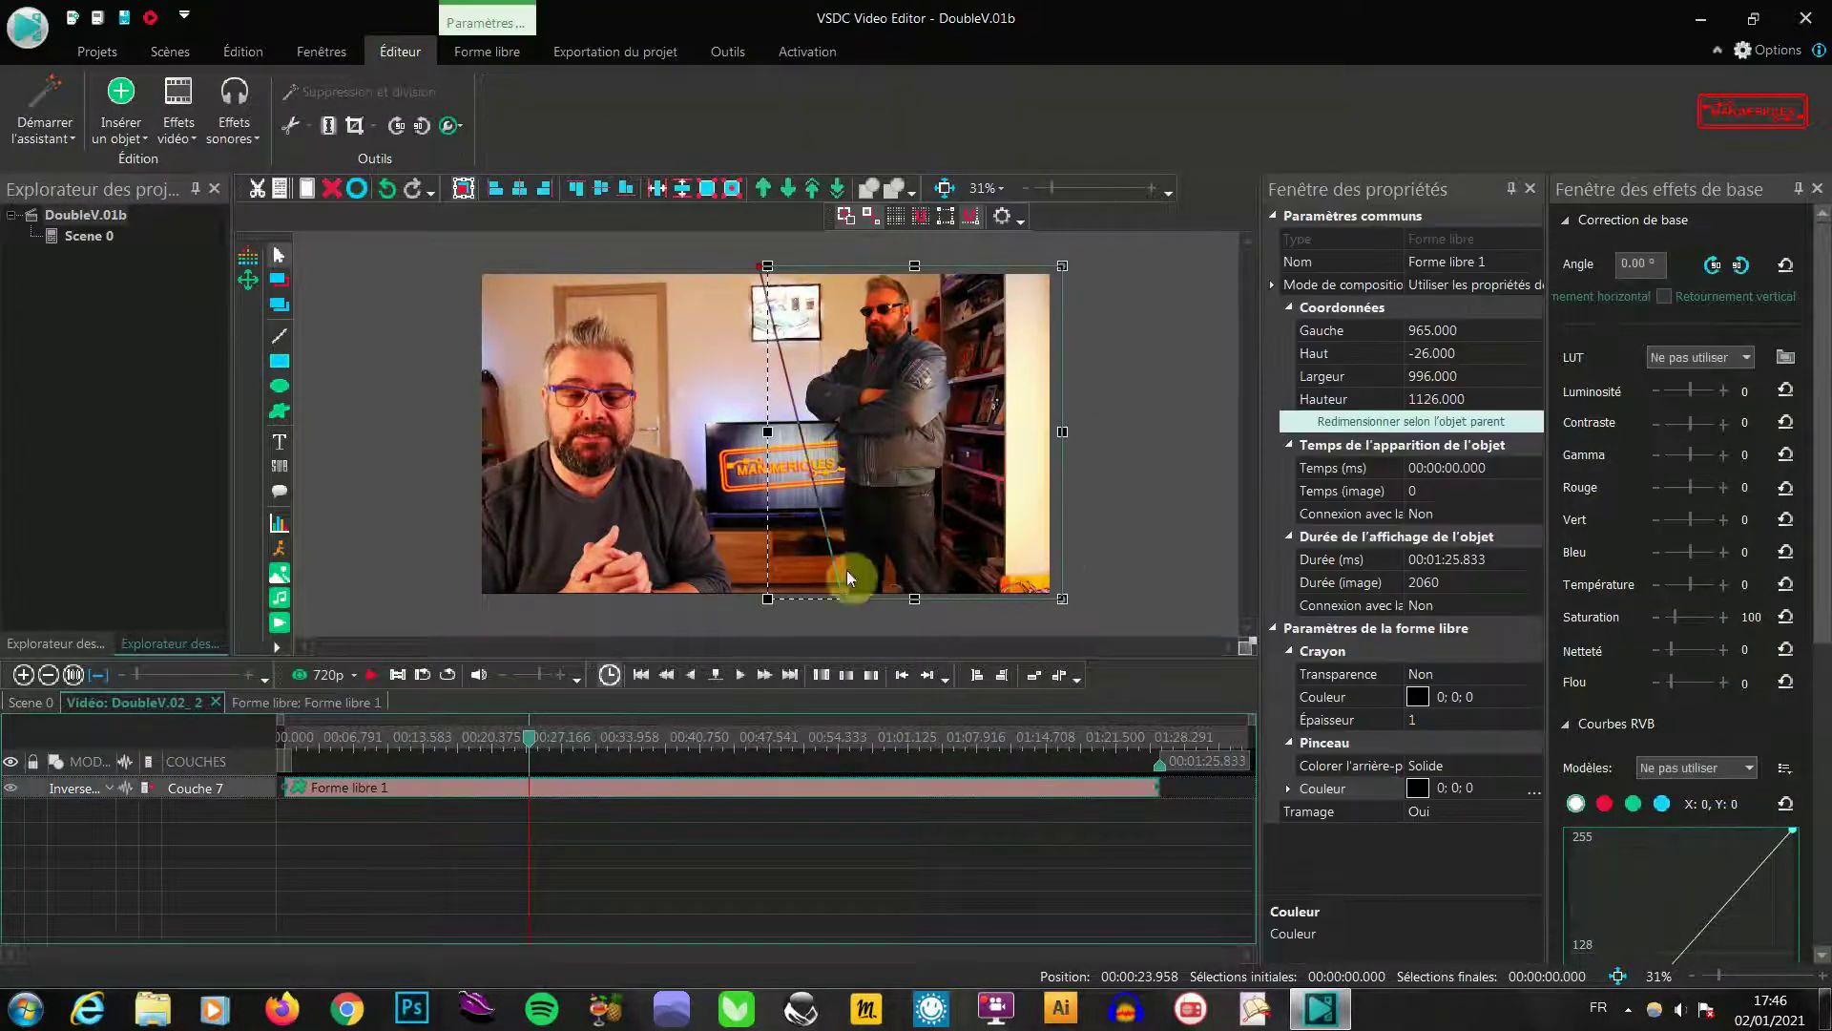
{"action": "left_click", "coordinate": [1113, 584]}
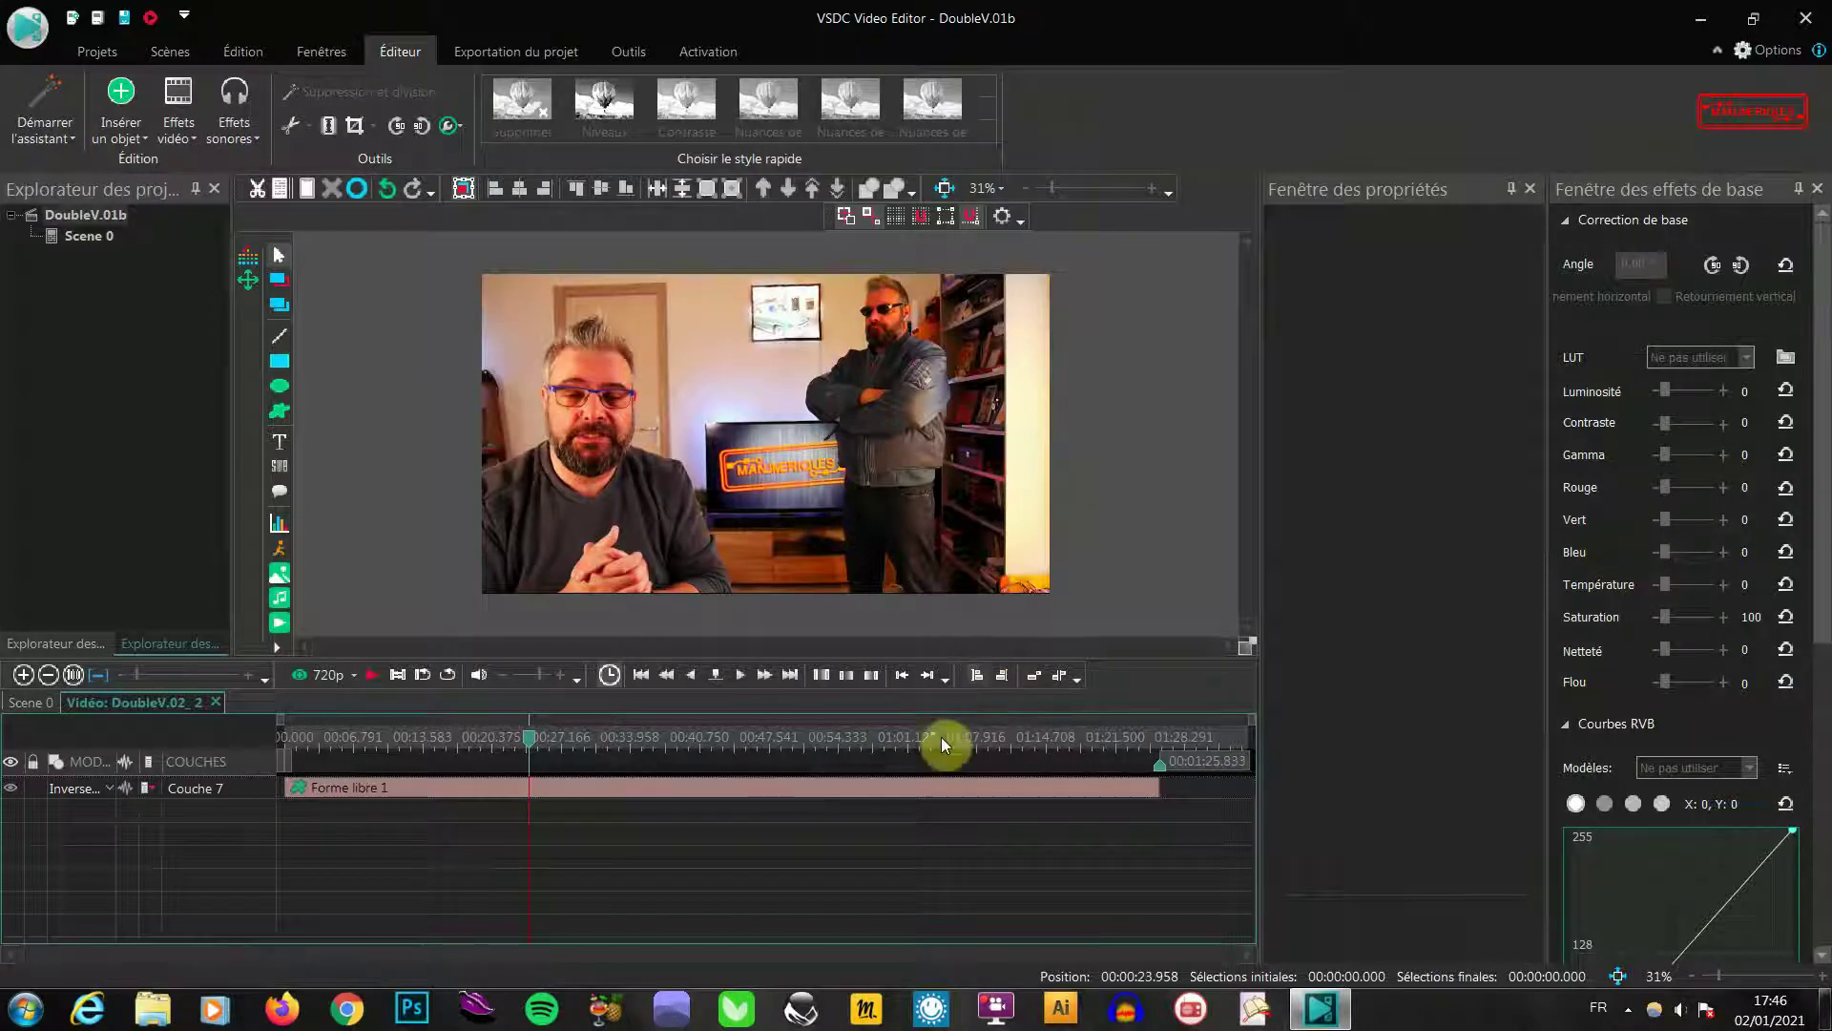
{"action": "left_click", "coordinate": [851, 527]}
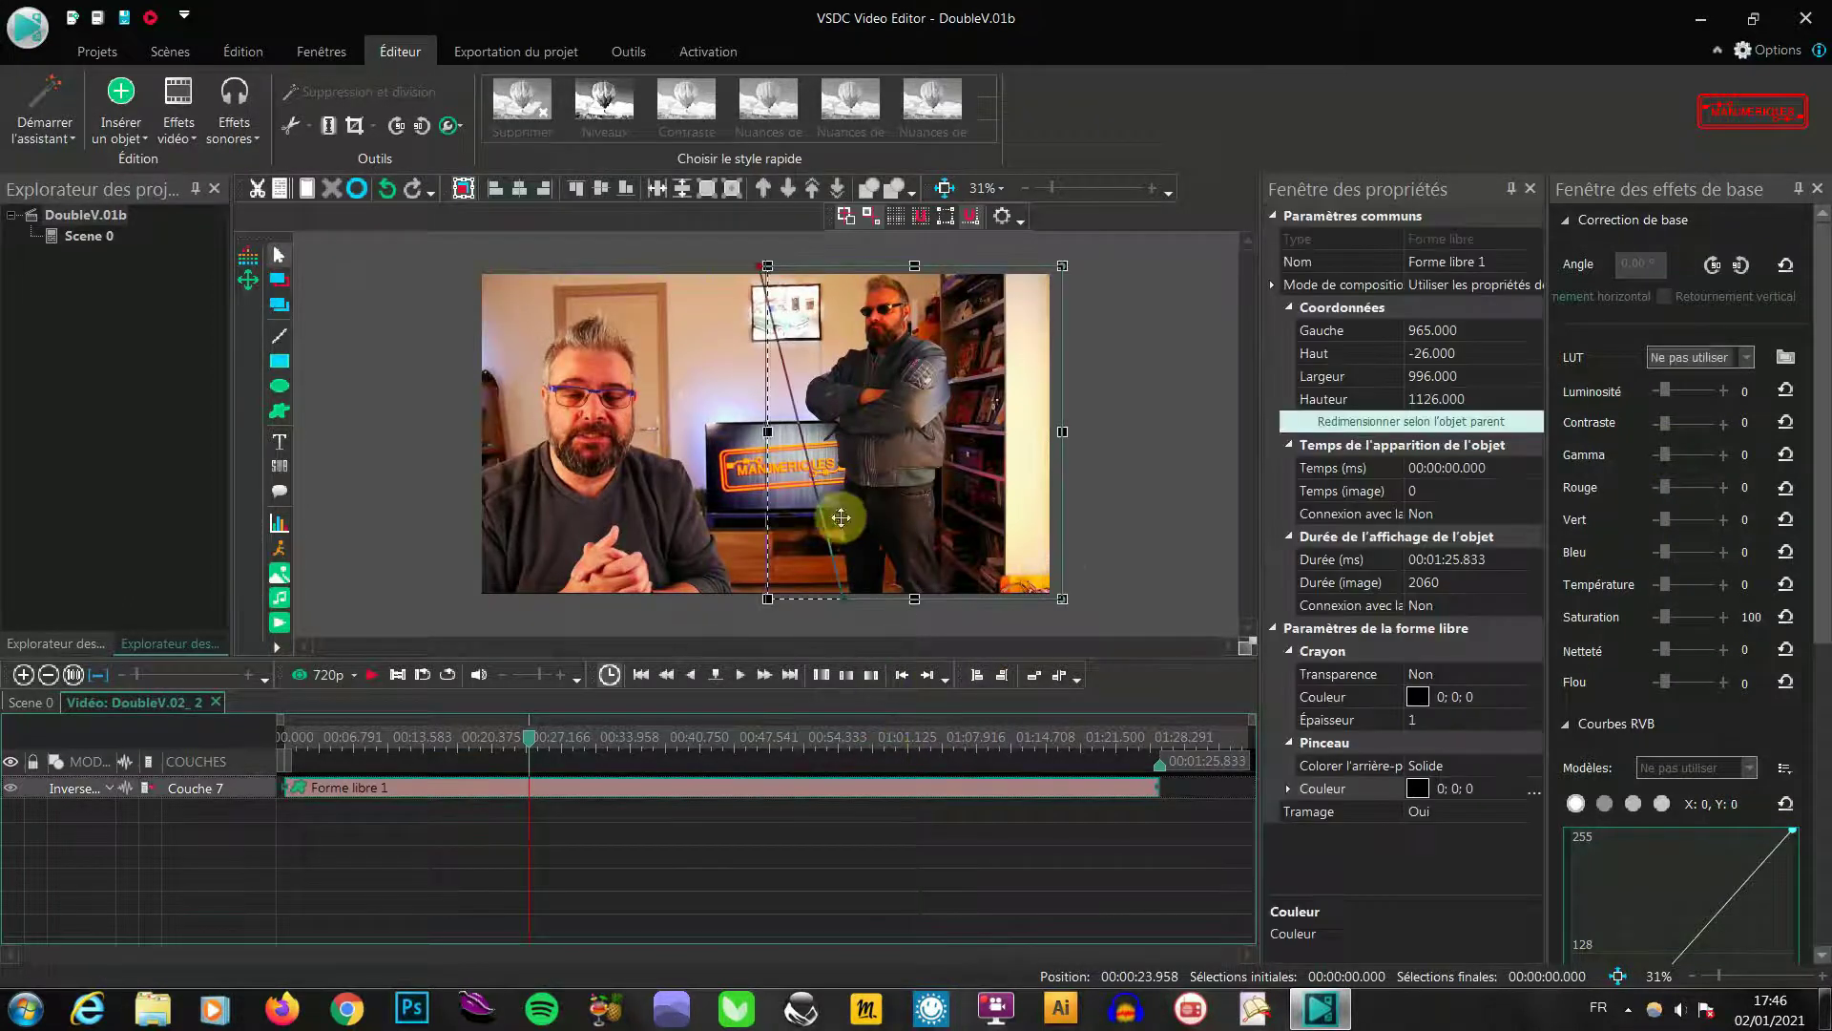
{"action": "left_click", "coordinate": [1148, 574]}
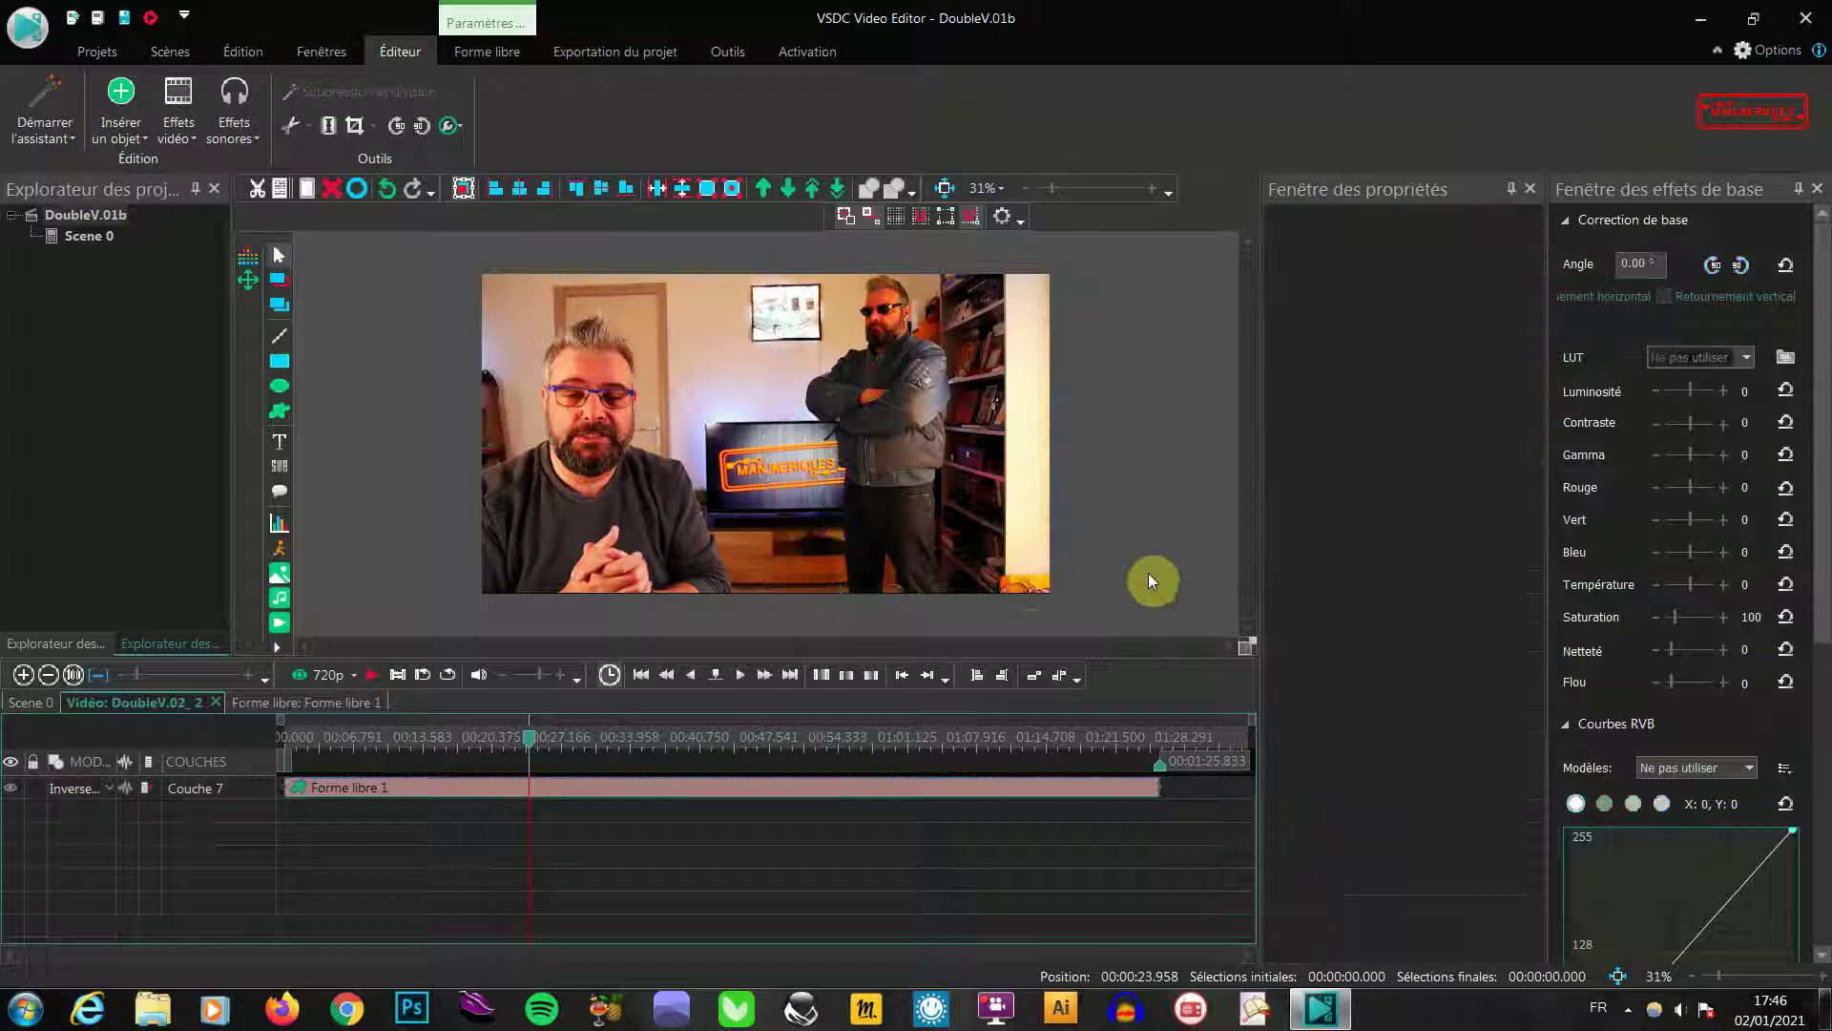
{"action": "left_click", "coordinate": [884, 558]}
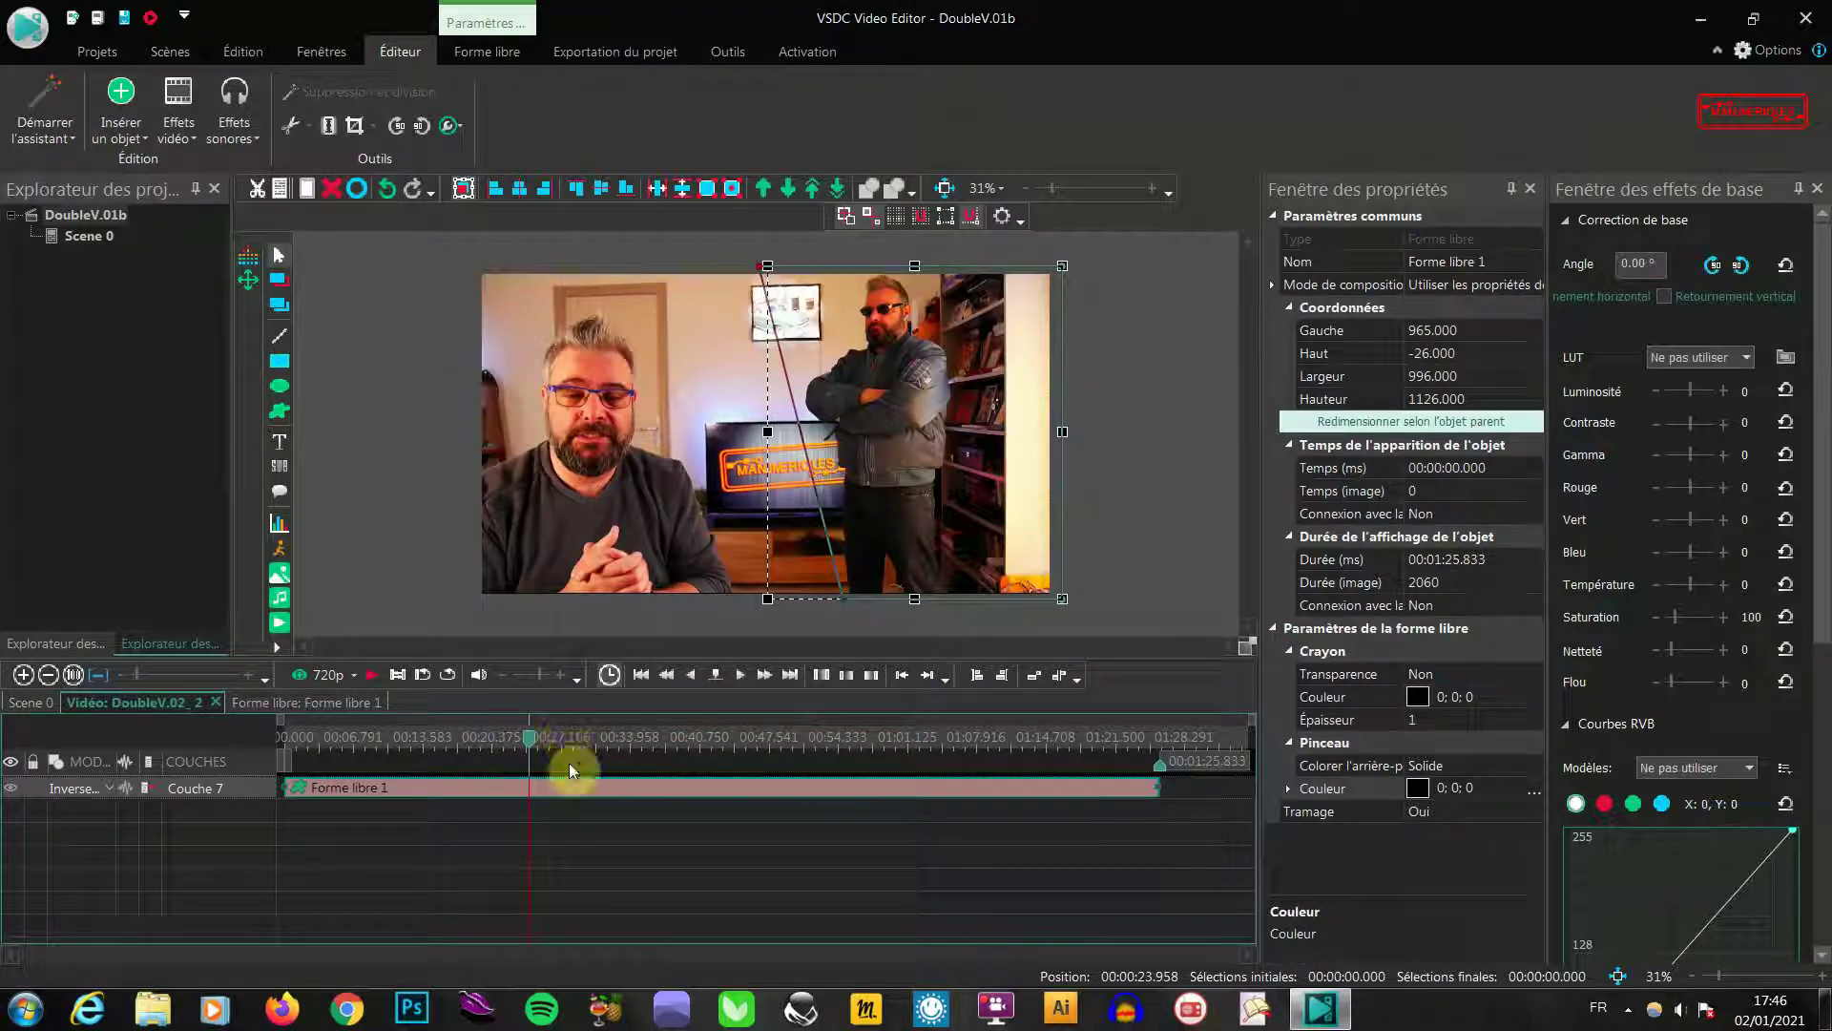
With the playhead at the start, apply a Gaussian blur (Flou gaussien) to the free shape itself for the parent's entire duration
{"action": "left_click_drag", "start_coordinate": [539, 759], "coordinate": [267, 748]}
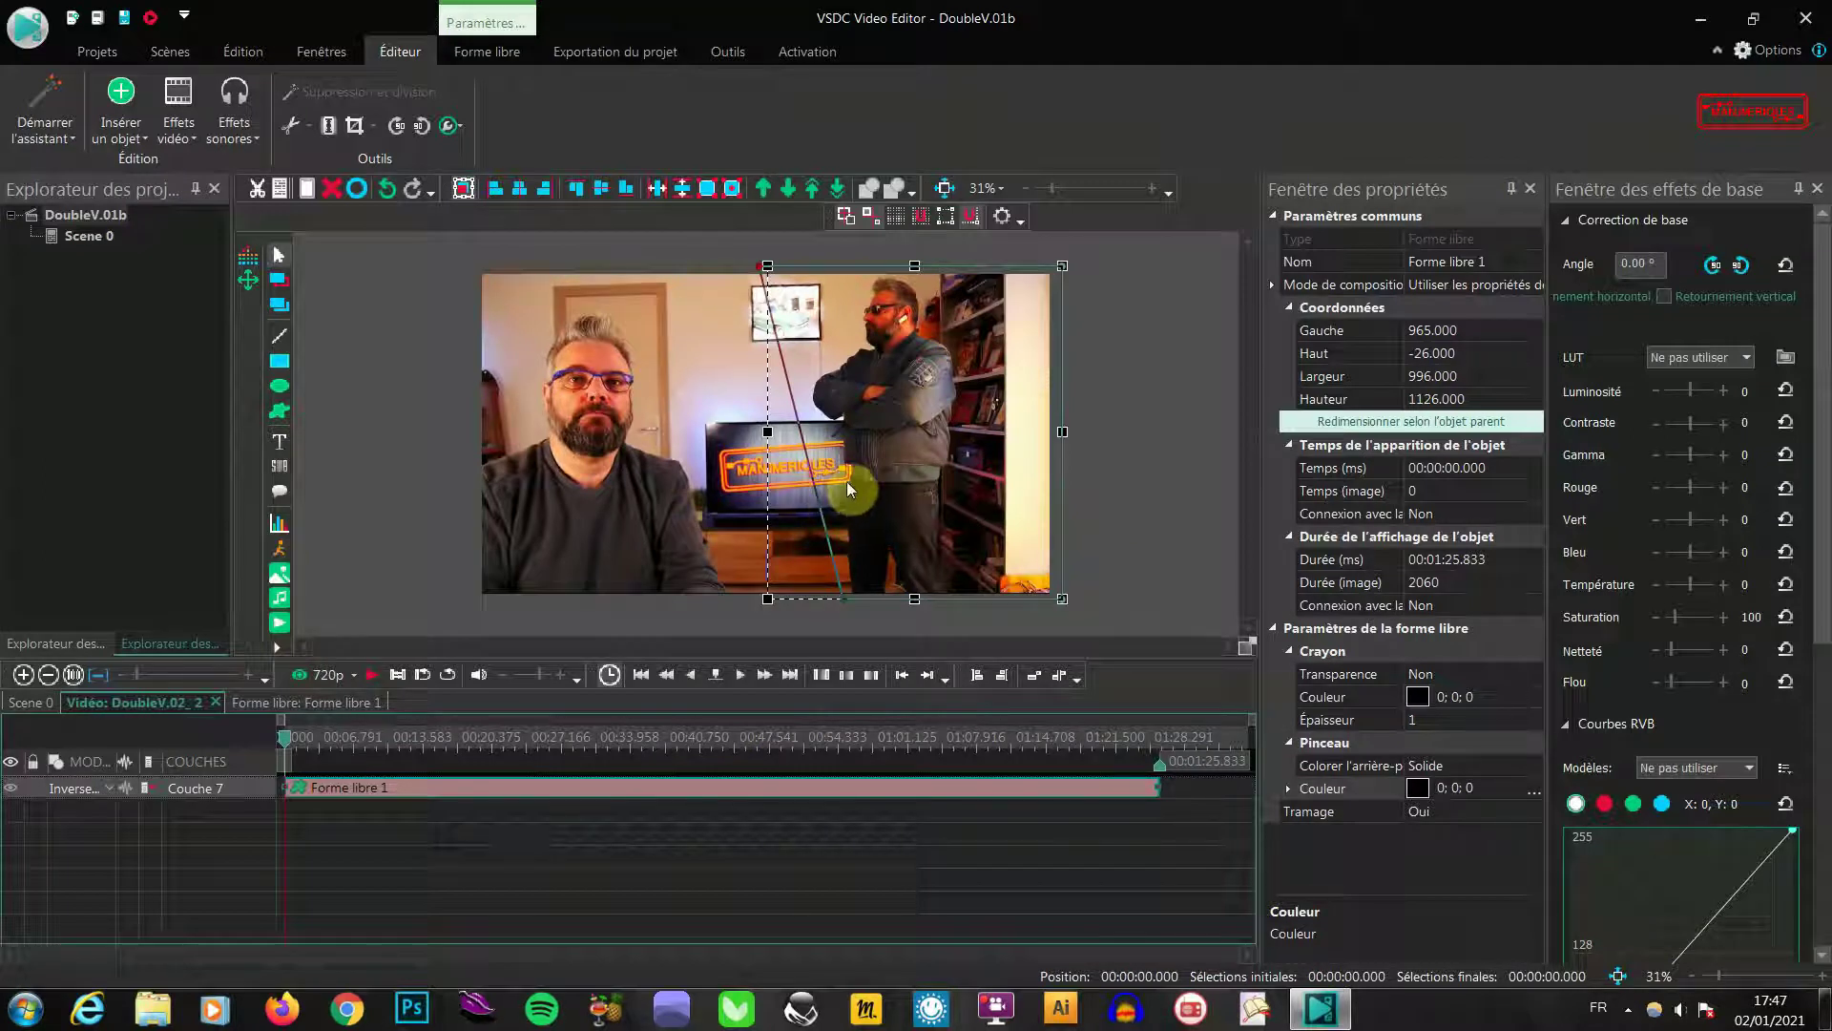
{"action": "right_click", "coordinate": [853, 455]}
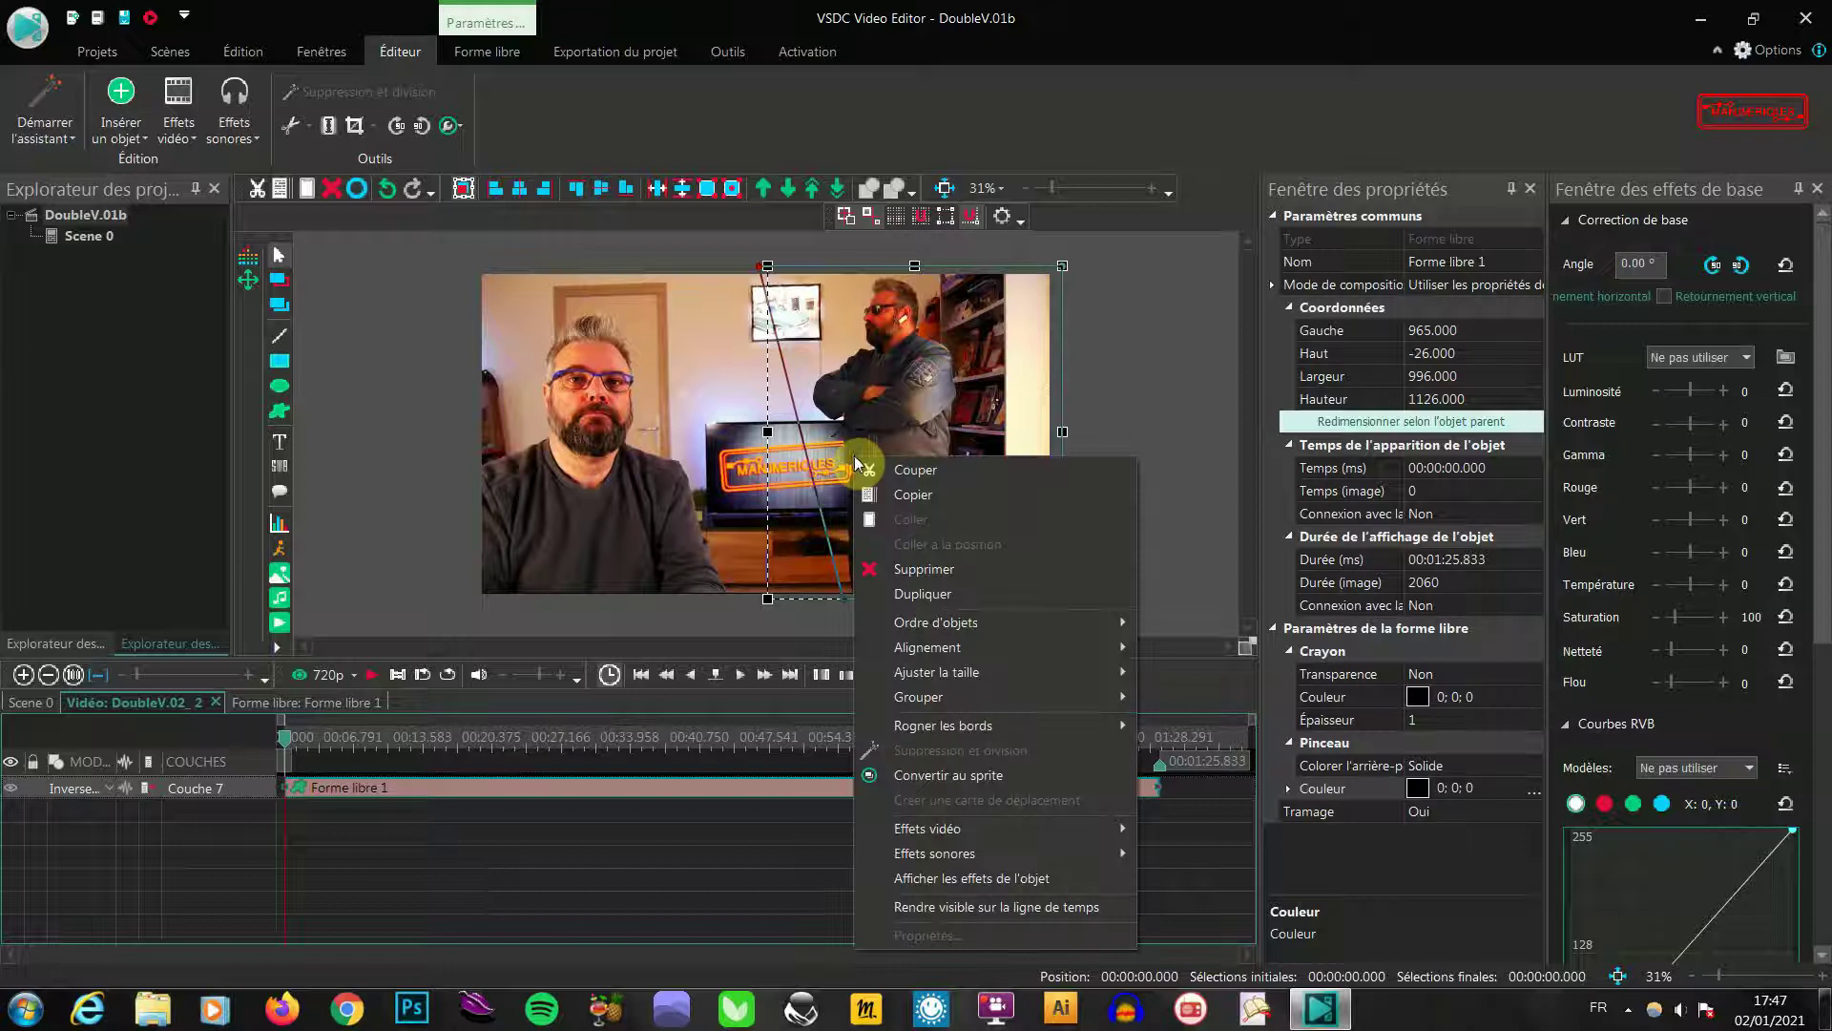
{"action": "mouse_move", "coordinate": [972, 833]}
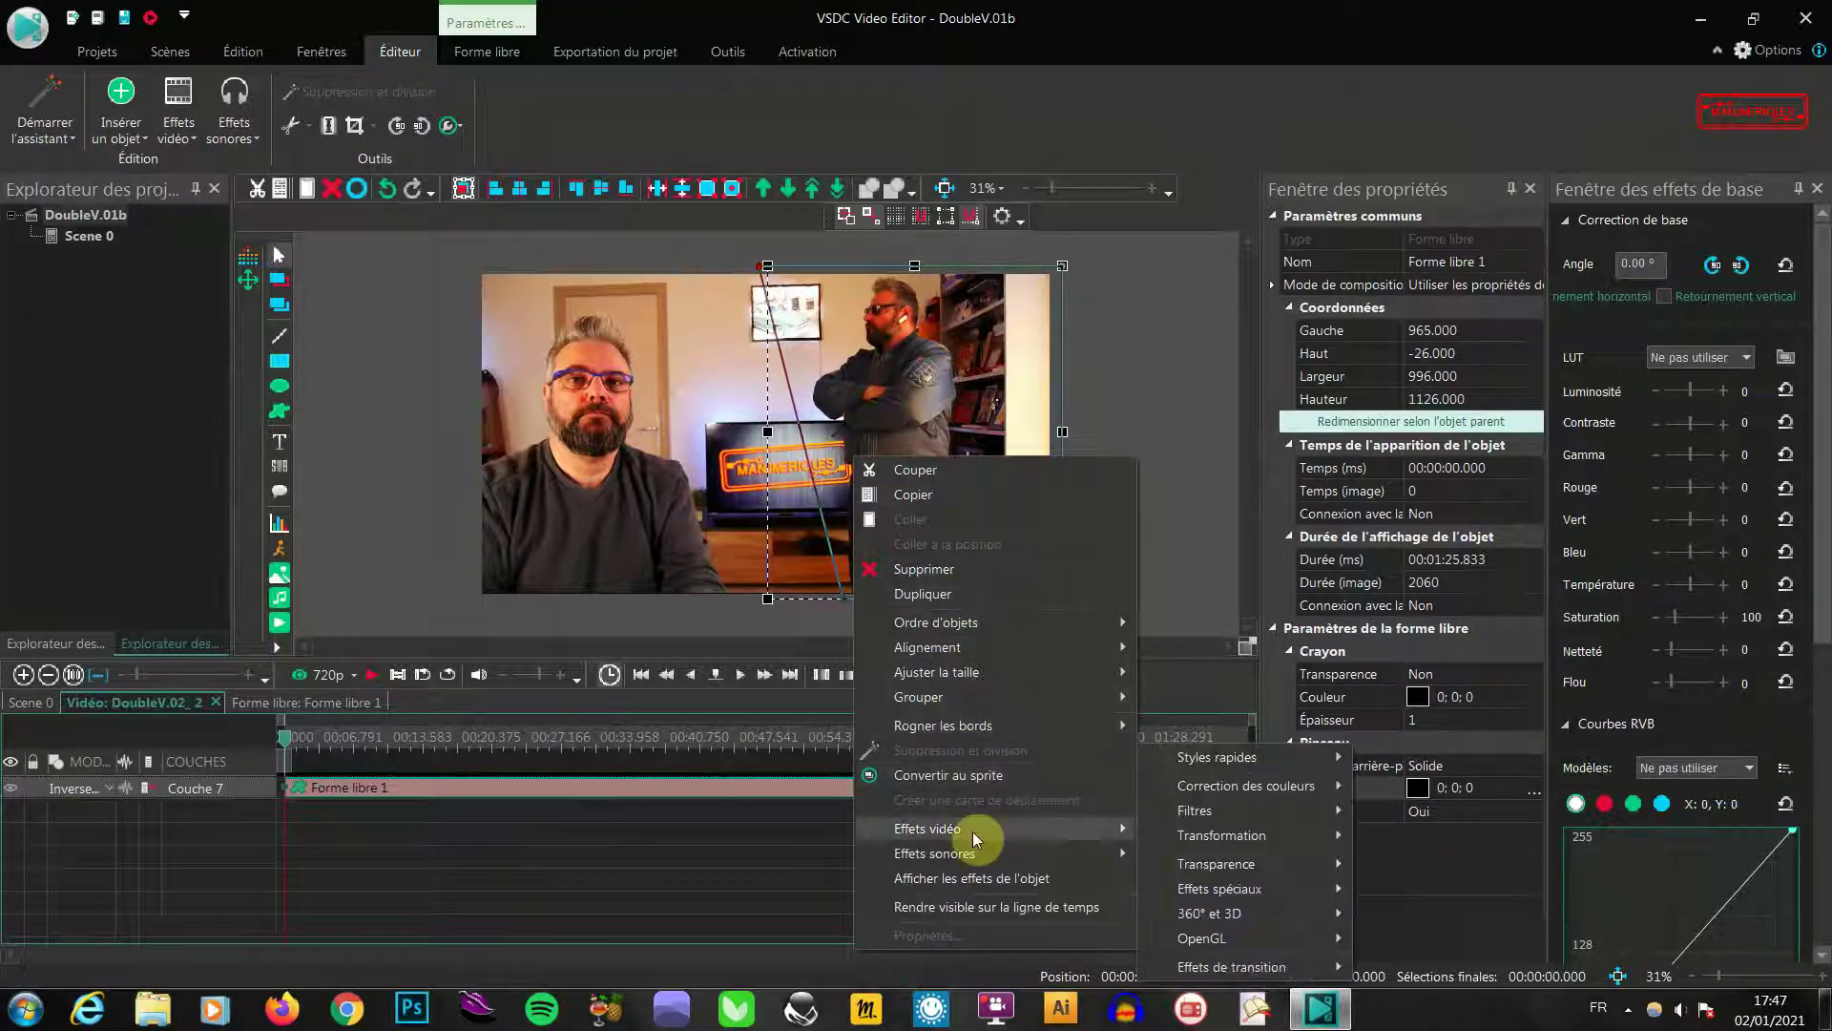
{"action": "mouse_move", "coordinate": [1264, 825]}
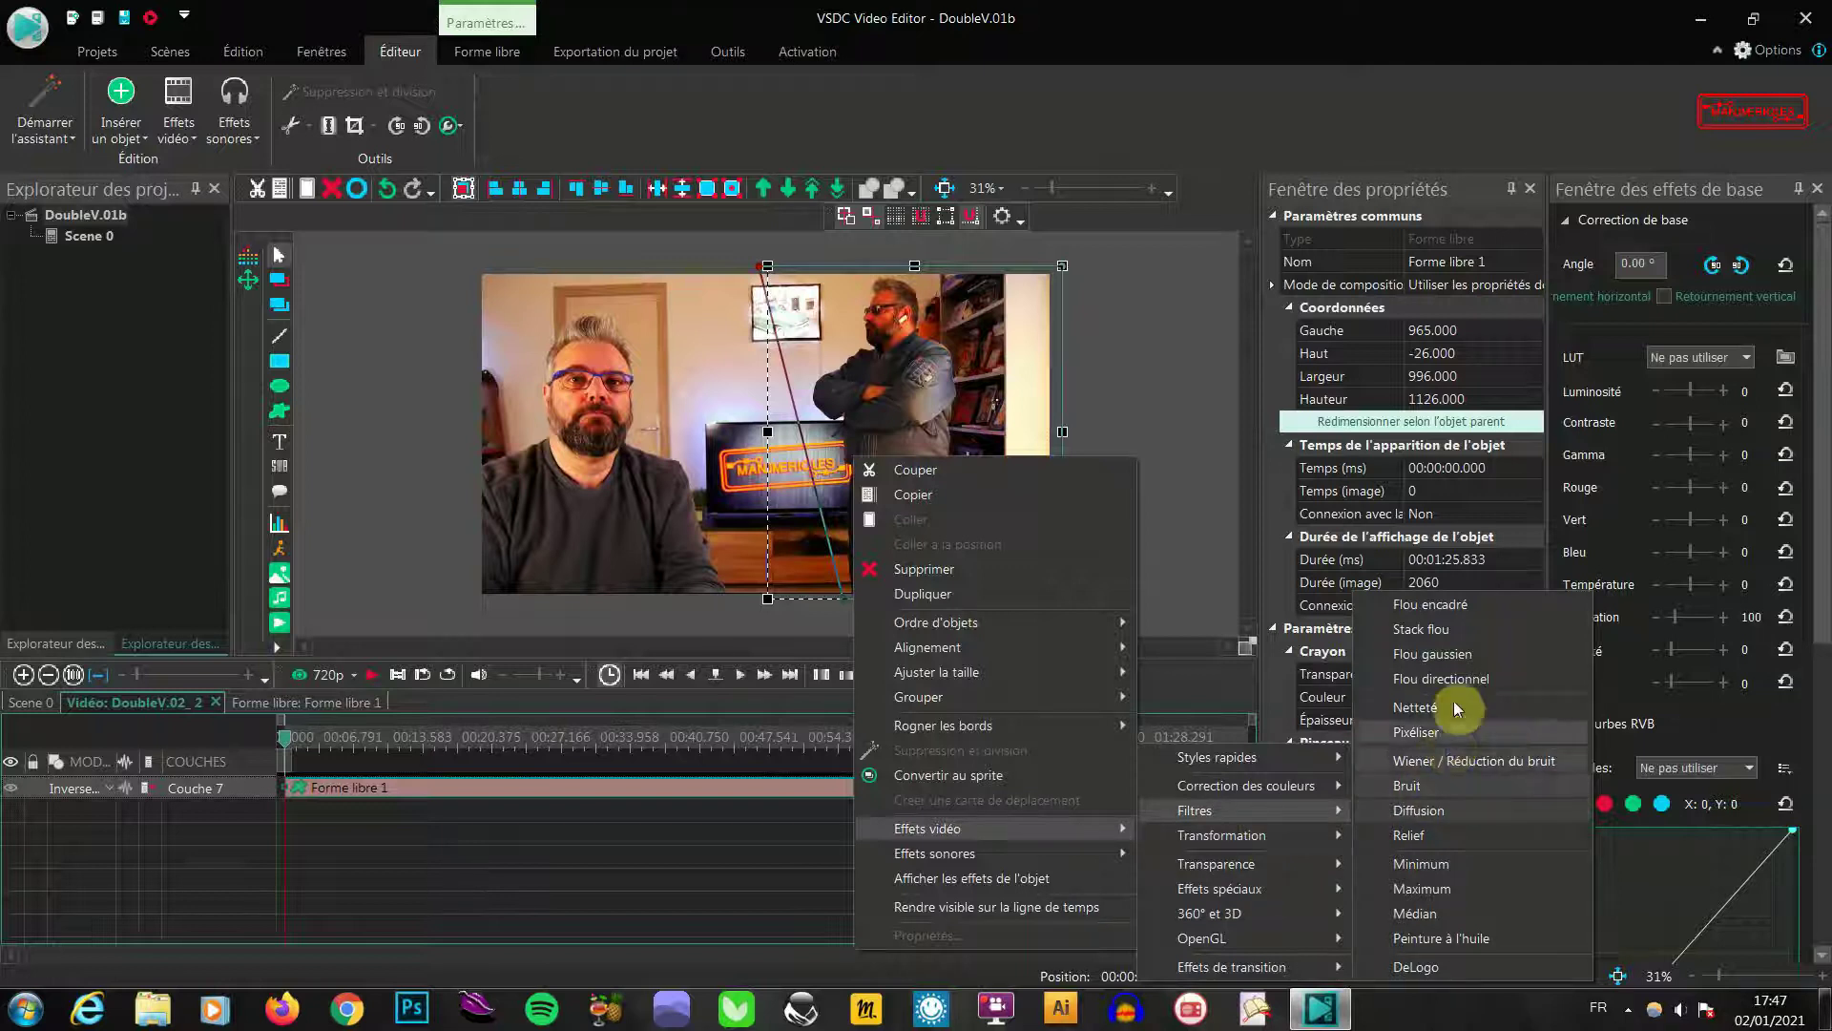
{"action": "left_click", "coordinate": [1449, 653]}
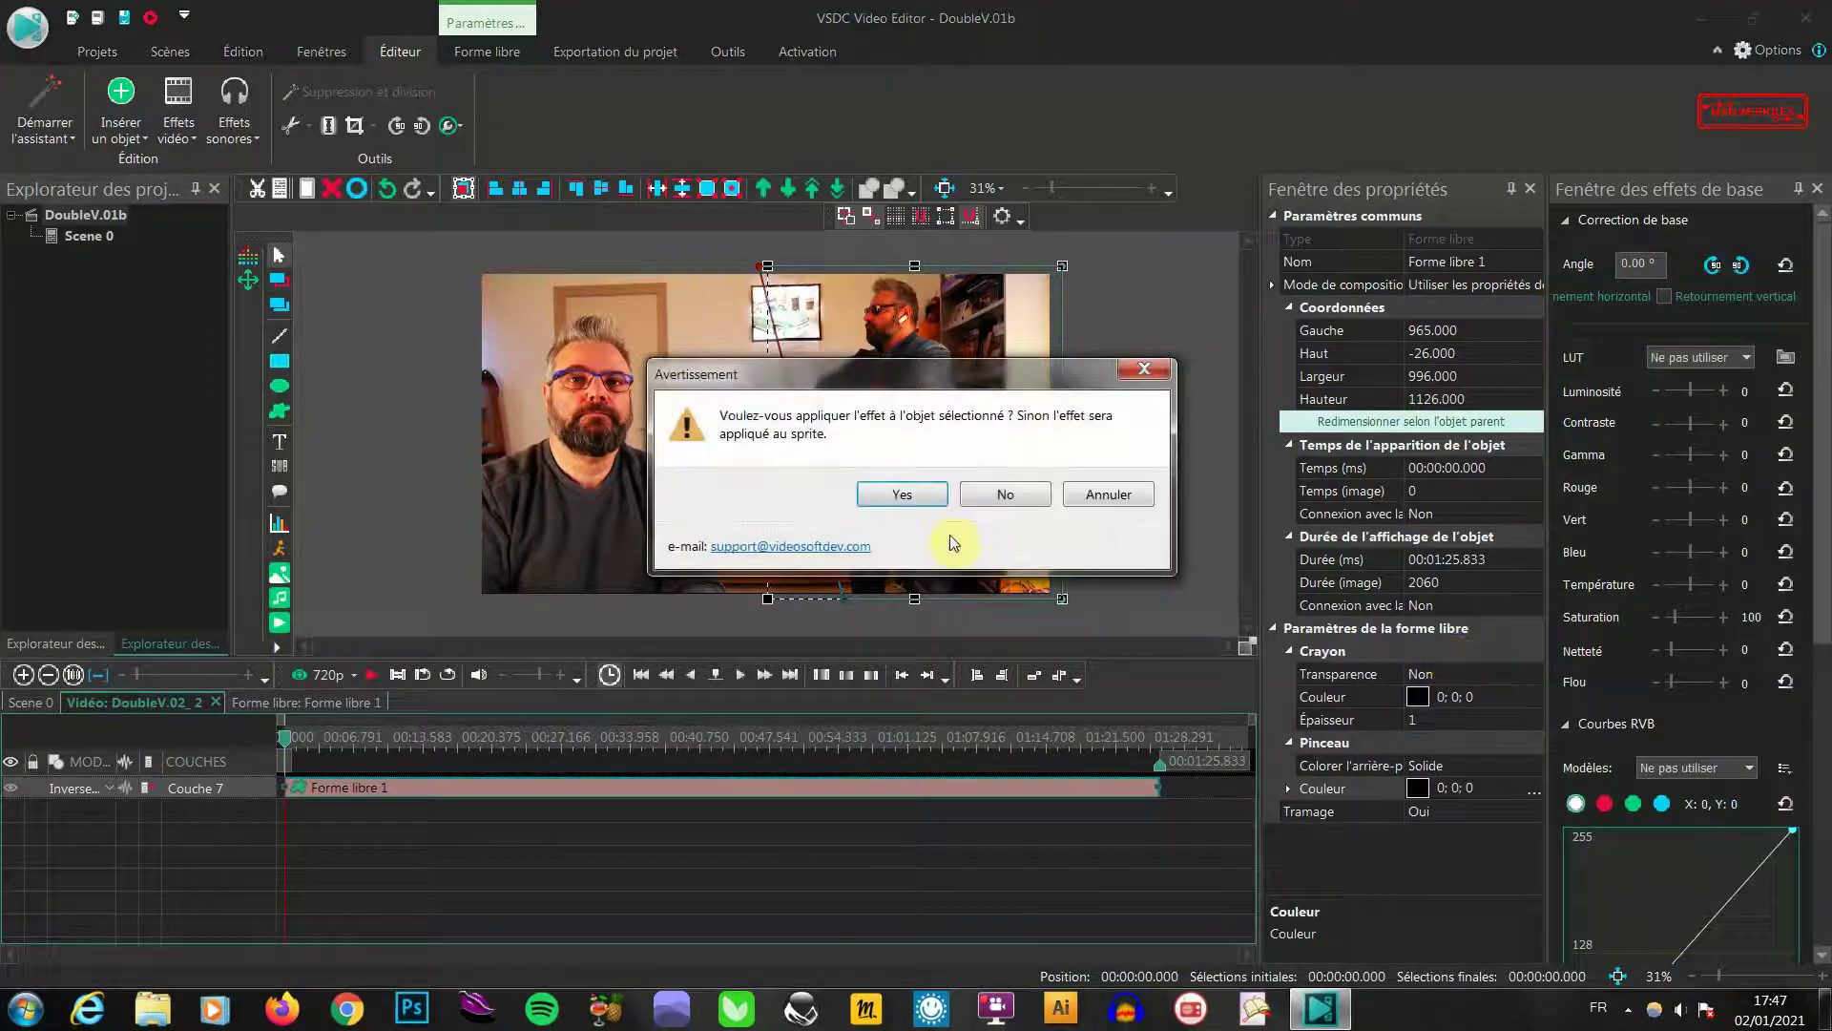
{"action": "left_click", "coordinate": [924, 495]}
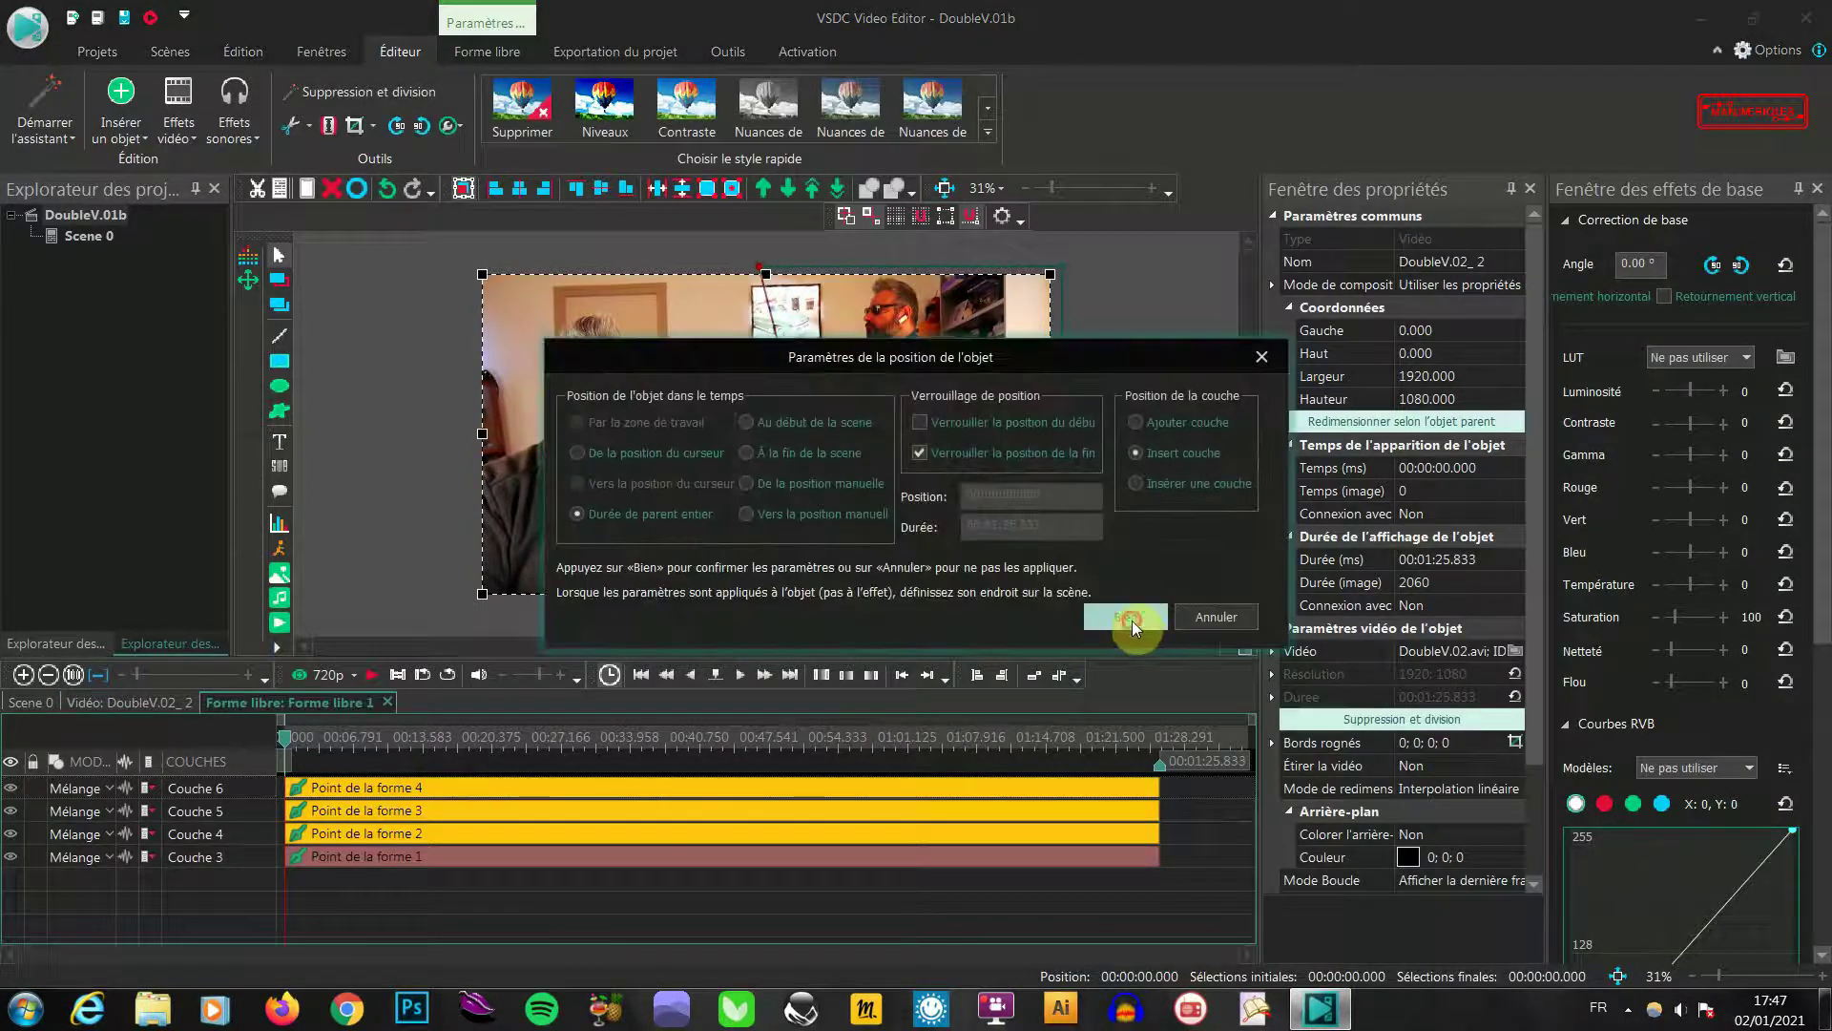
{"action": "left_click", "coordinate": [1132, 620]}
Set the blur level (Niveaux de flou) of the free shape's Gaussian blur to 40
{"action": "left_click", "coordinate": [650, 794]}
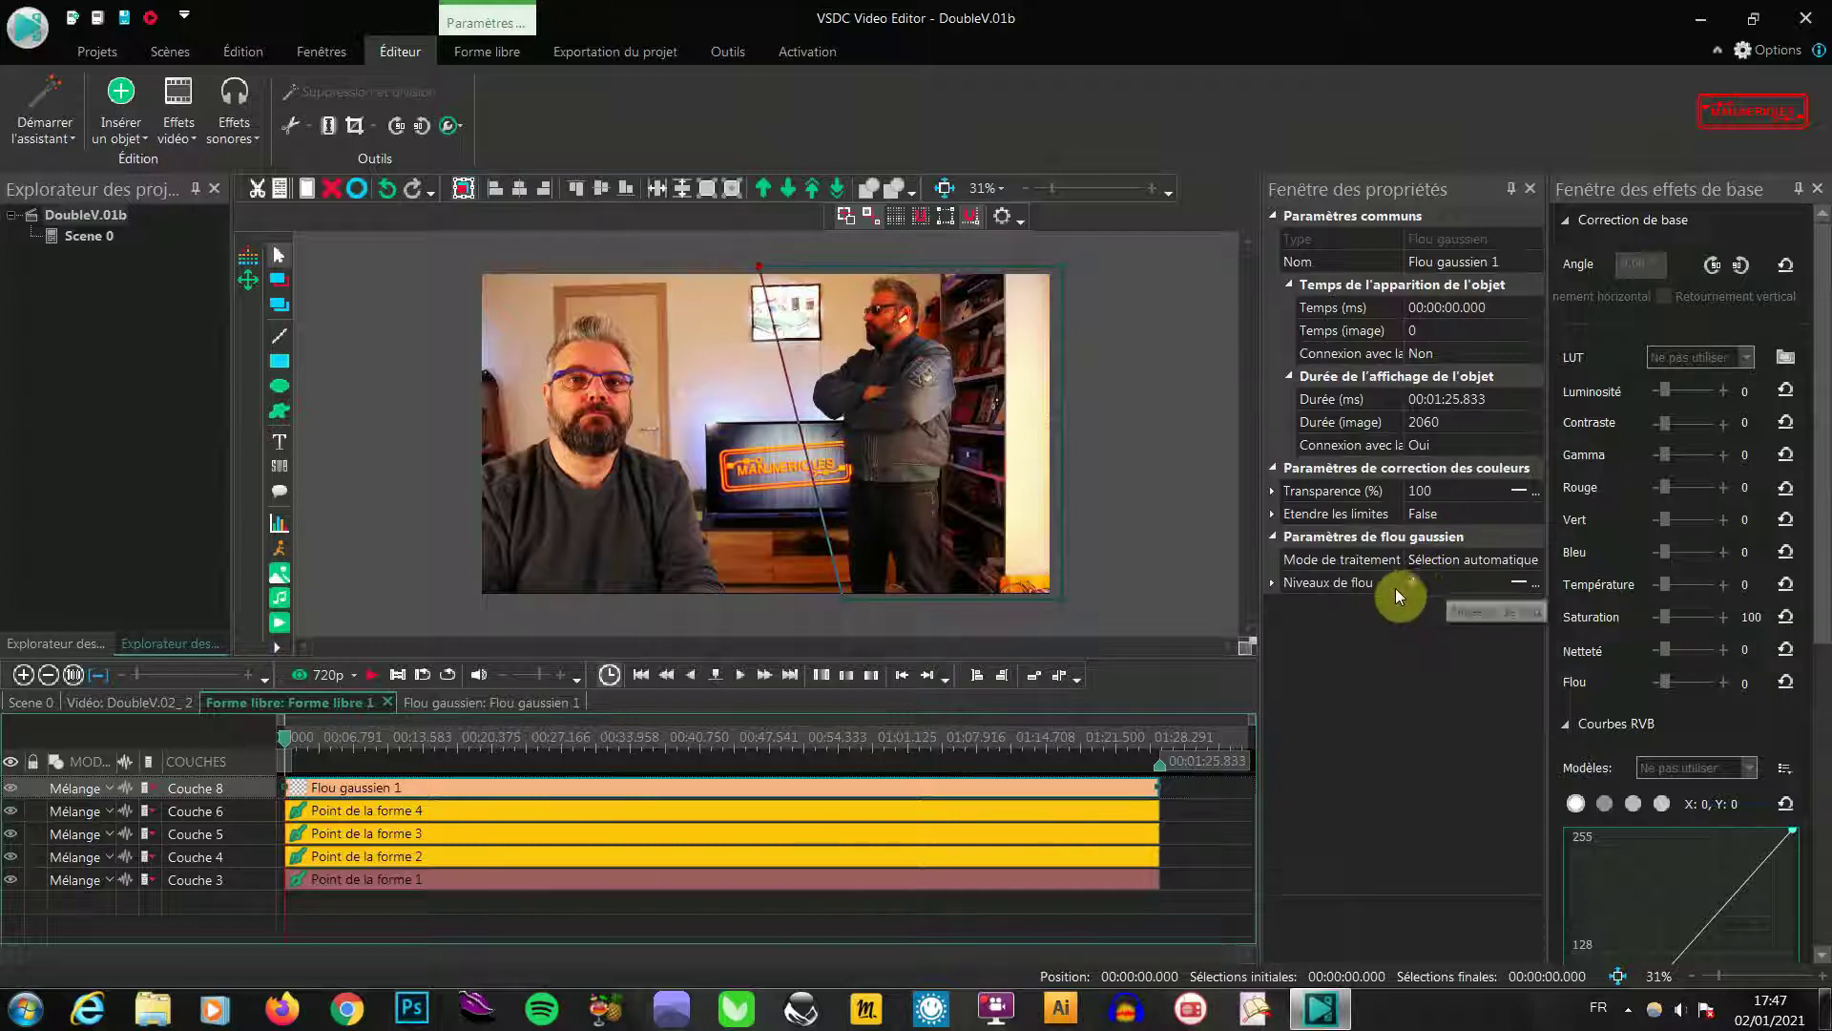
{"action": "left_click", "coordinate": [1427, 586]}
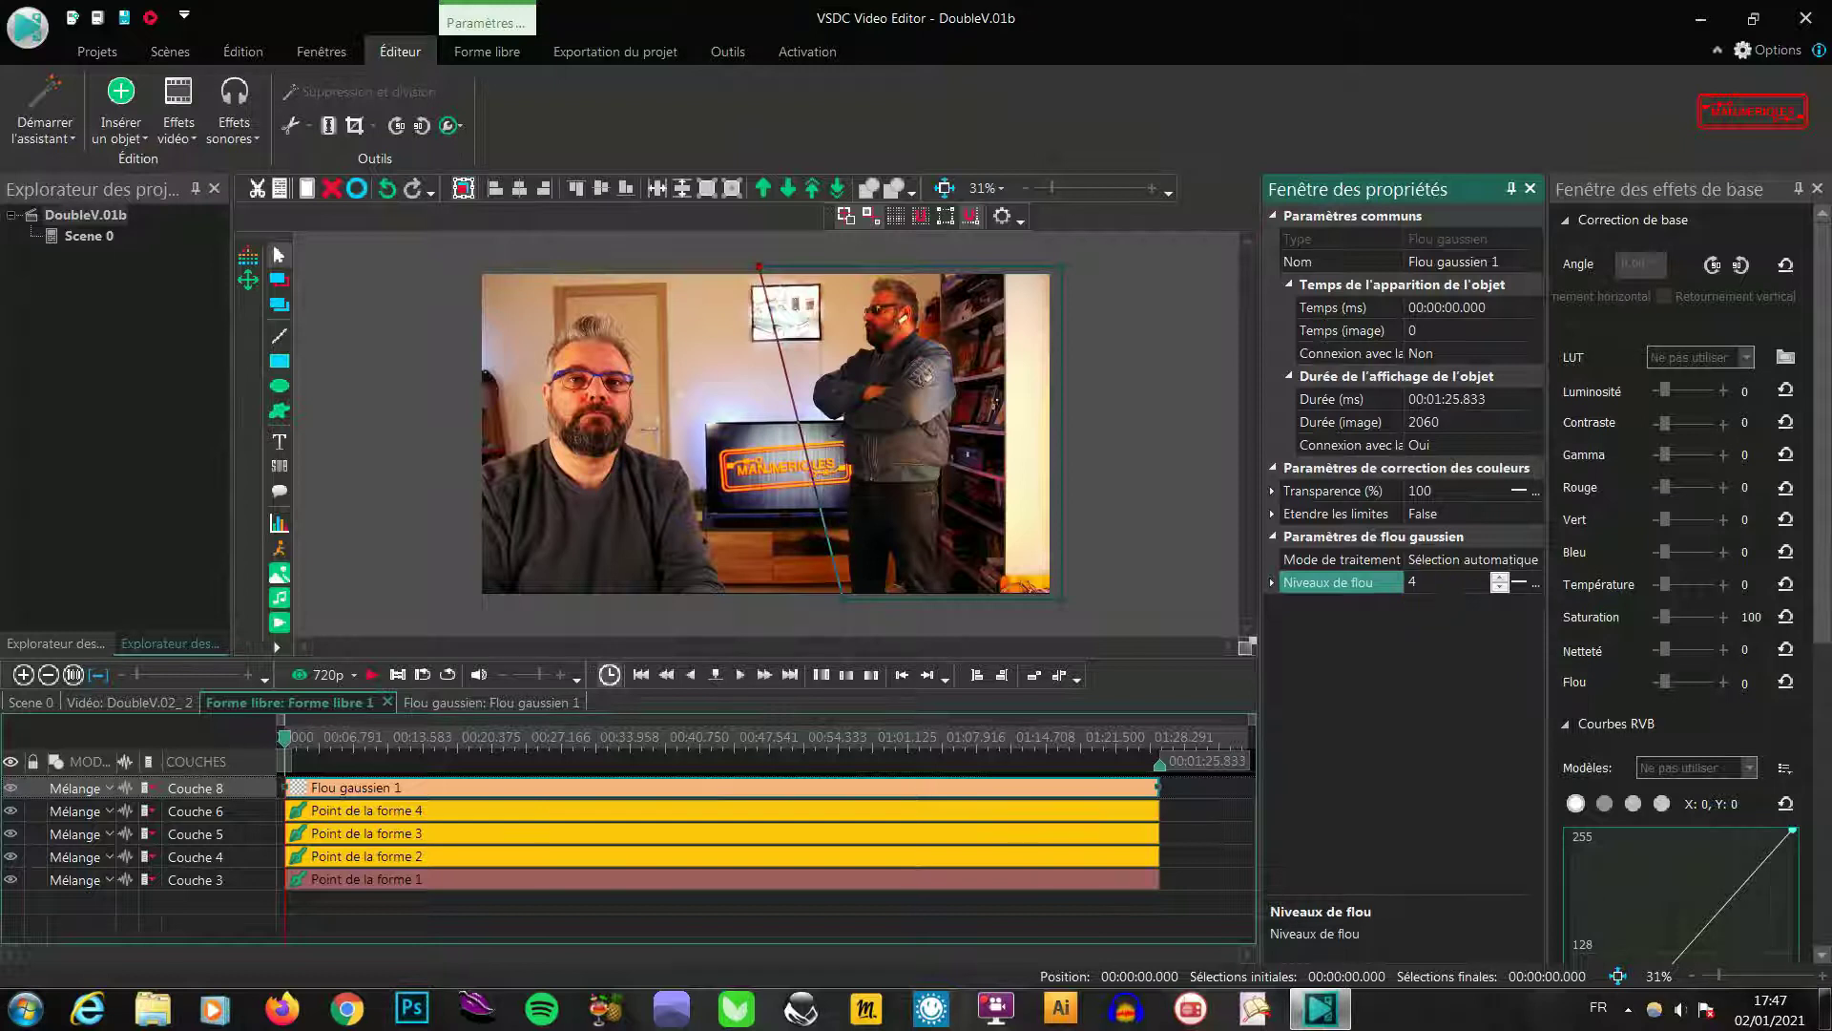
{"action": "type", "text": "0"}
{"action": "left_click", "coordinate": [1160, 510]}
{"action": "left_click", "coordinate": [913, 596]}
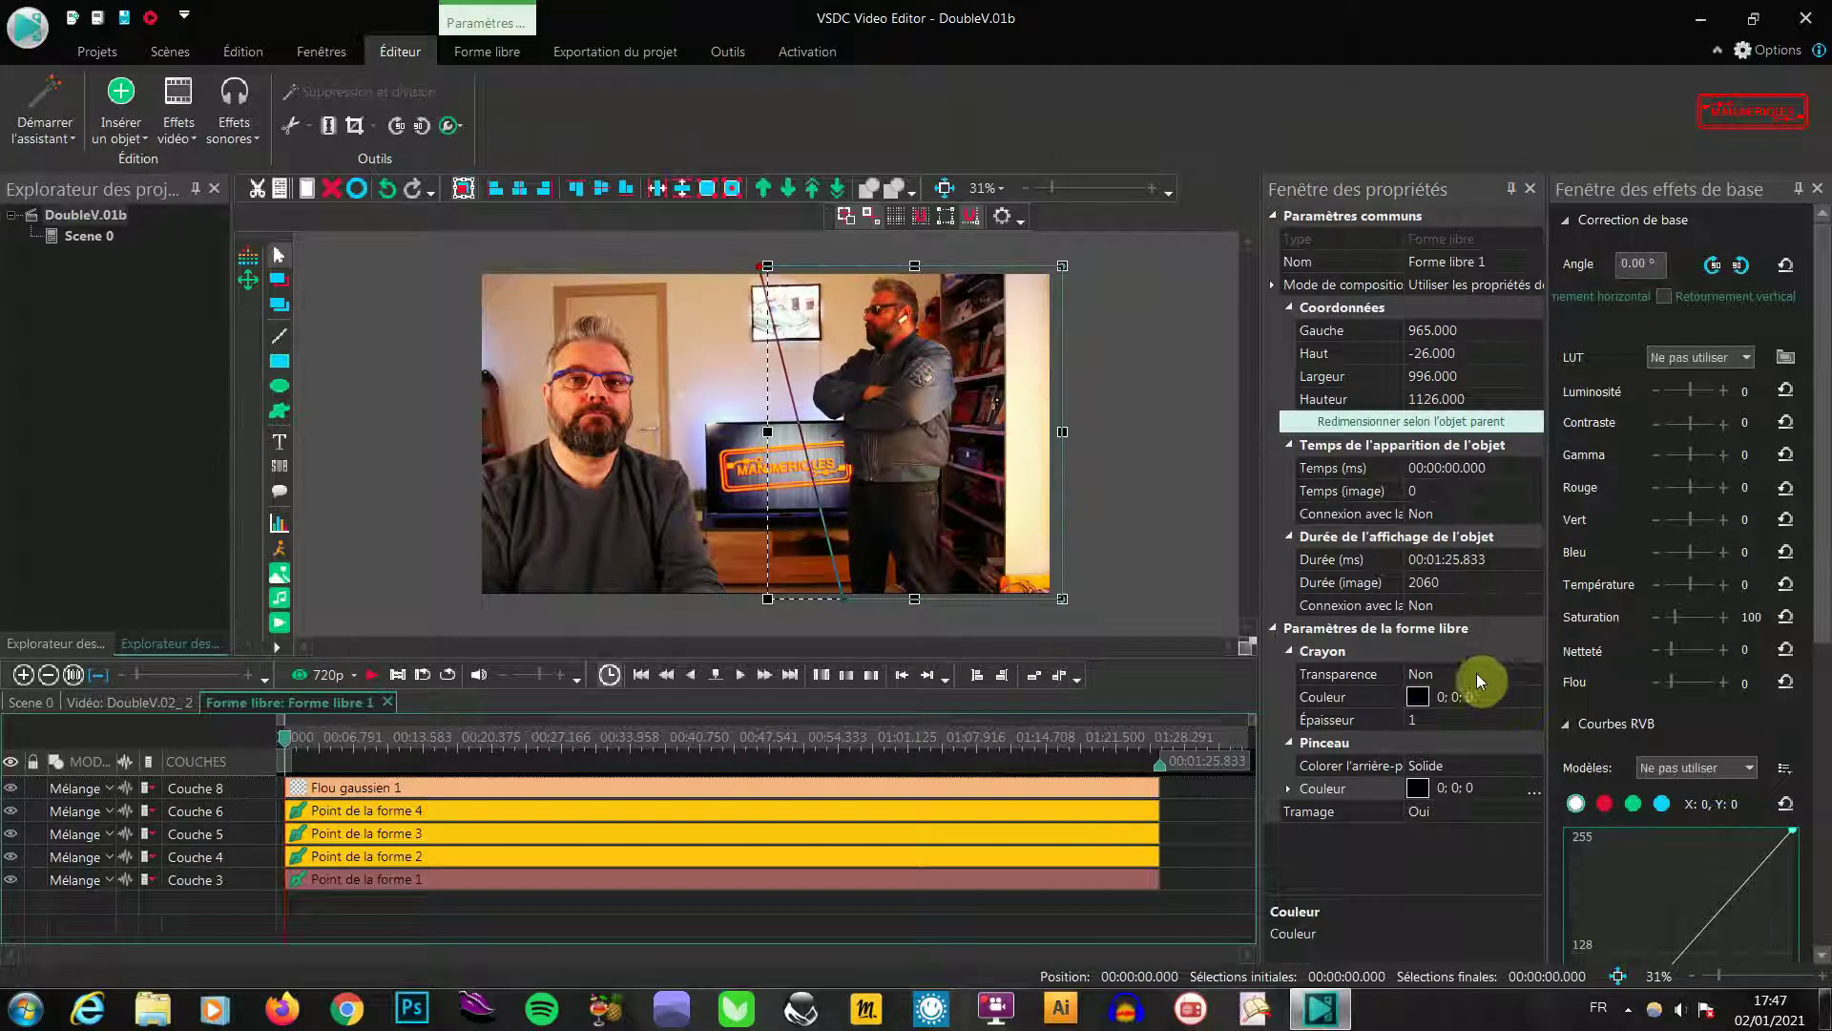
Set the Gaussian blur effect's extend limits option (Etendre les limites) to True
{"action": "left_click", "coordinate": [802, 791]}
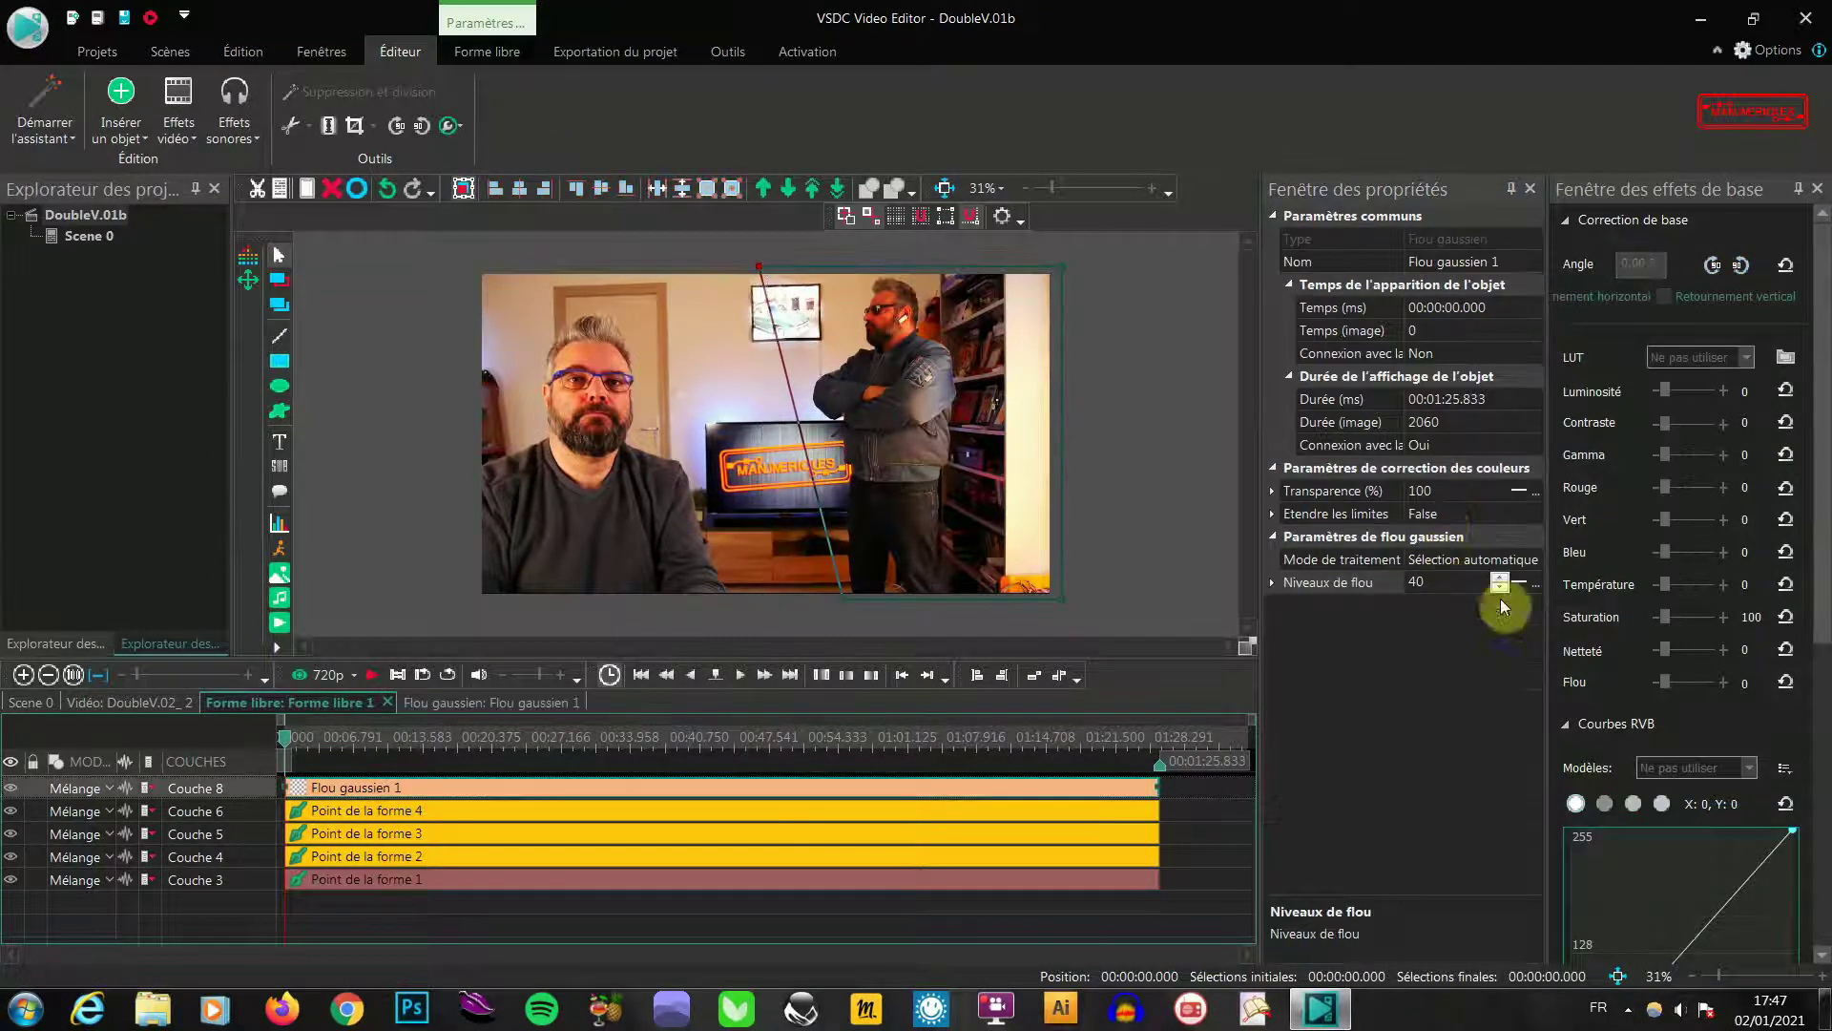
{"action": "left_click", "coordinate": [1535, 515]}
{"action": "left_click", "coordinate": [1535, 515]}
{"action": "left_click", "coordinate": [1451, 541]}
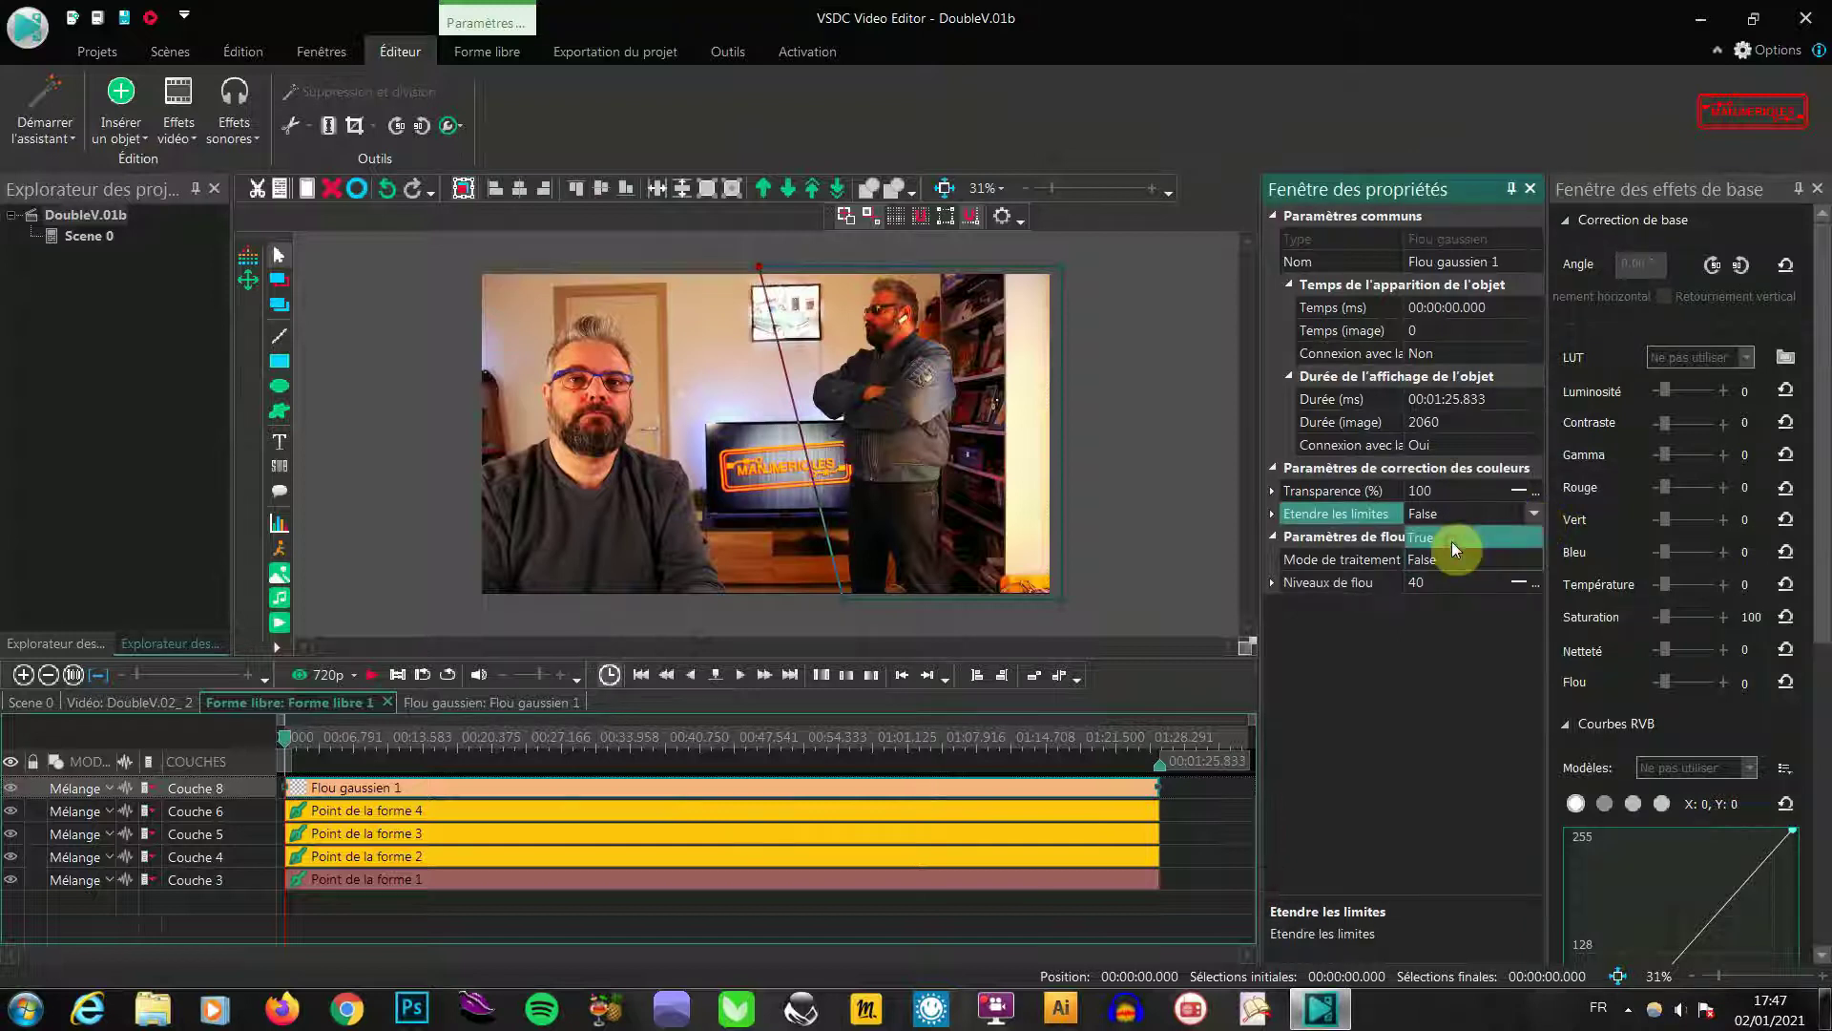
{"action": "left_click", "coordinate": [1200, 503]}
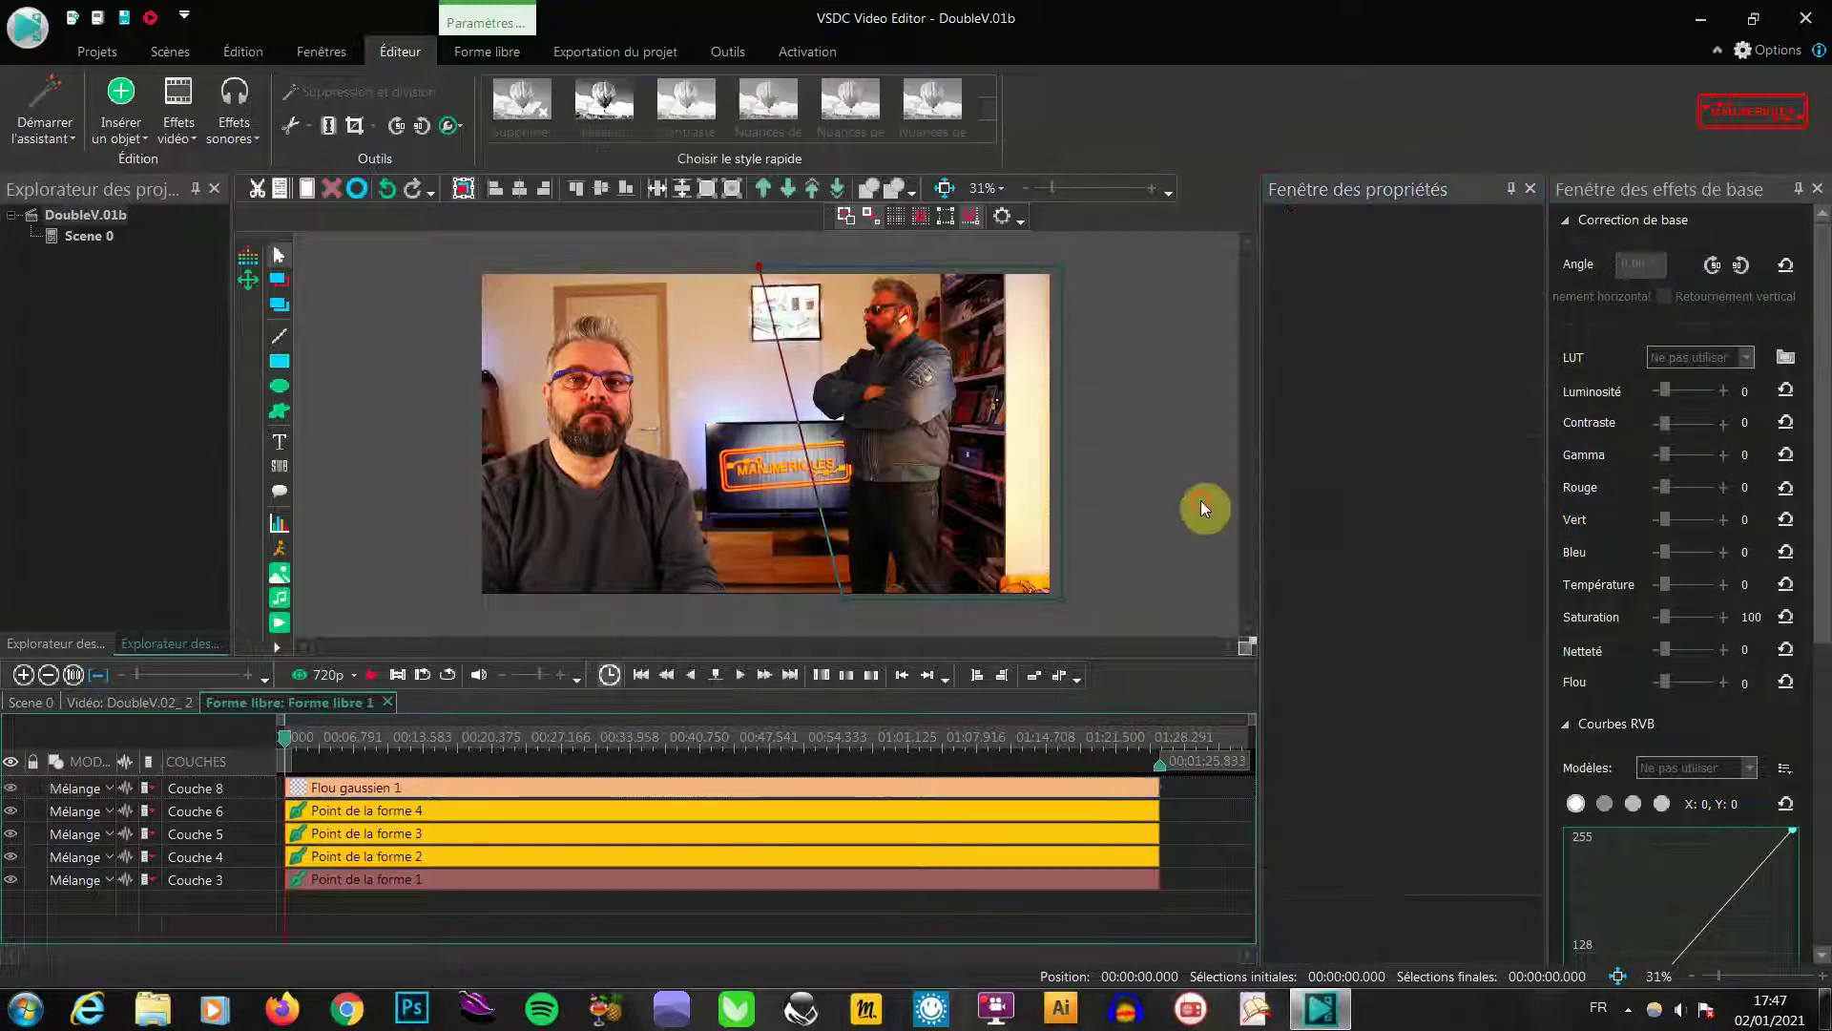
Examine the softened mask edge at a larger view scale in the DoubleV.02 clip and in Scene 0, up to about 1:02
{"action": "left_click", "coordinate": [145, 701]}
{"action": "left_click", "coordinate": [1108, 513]}
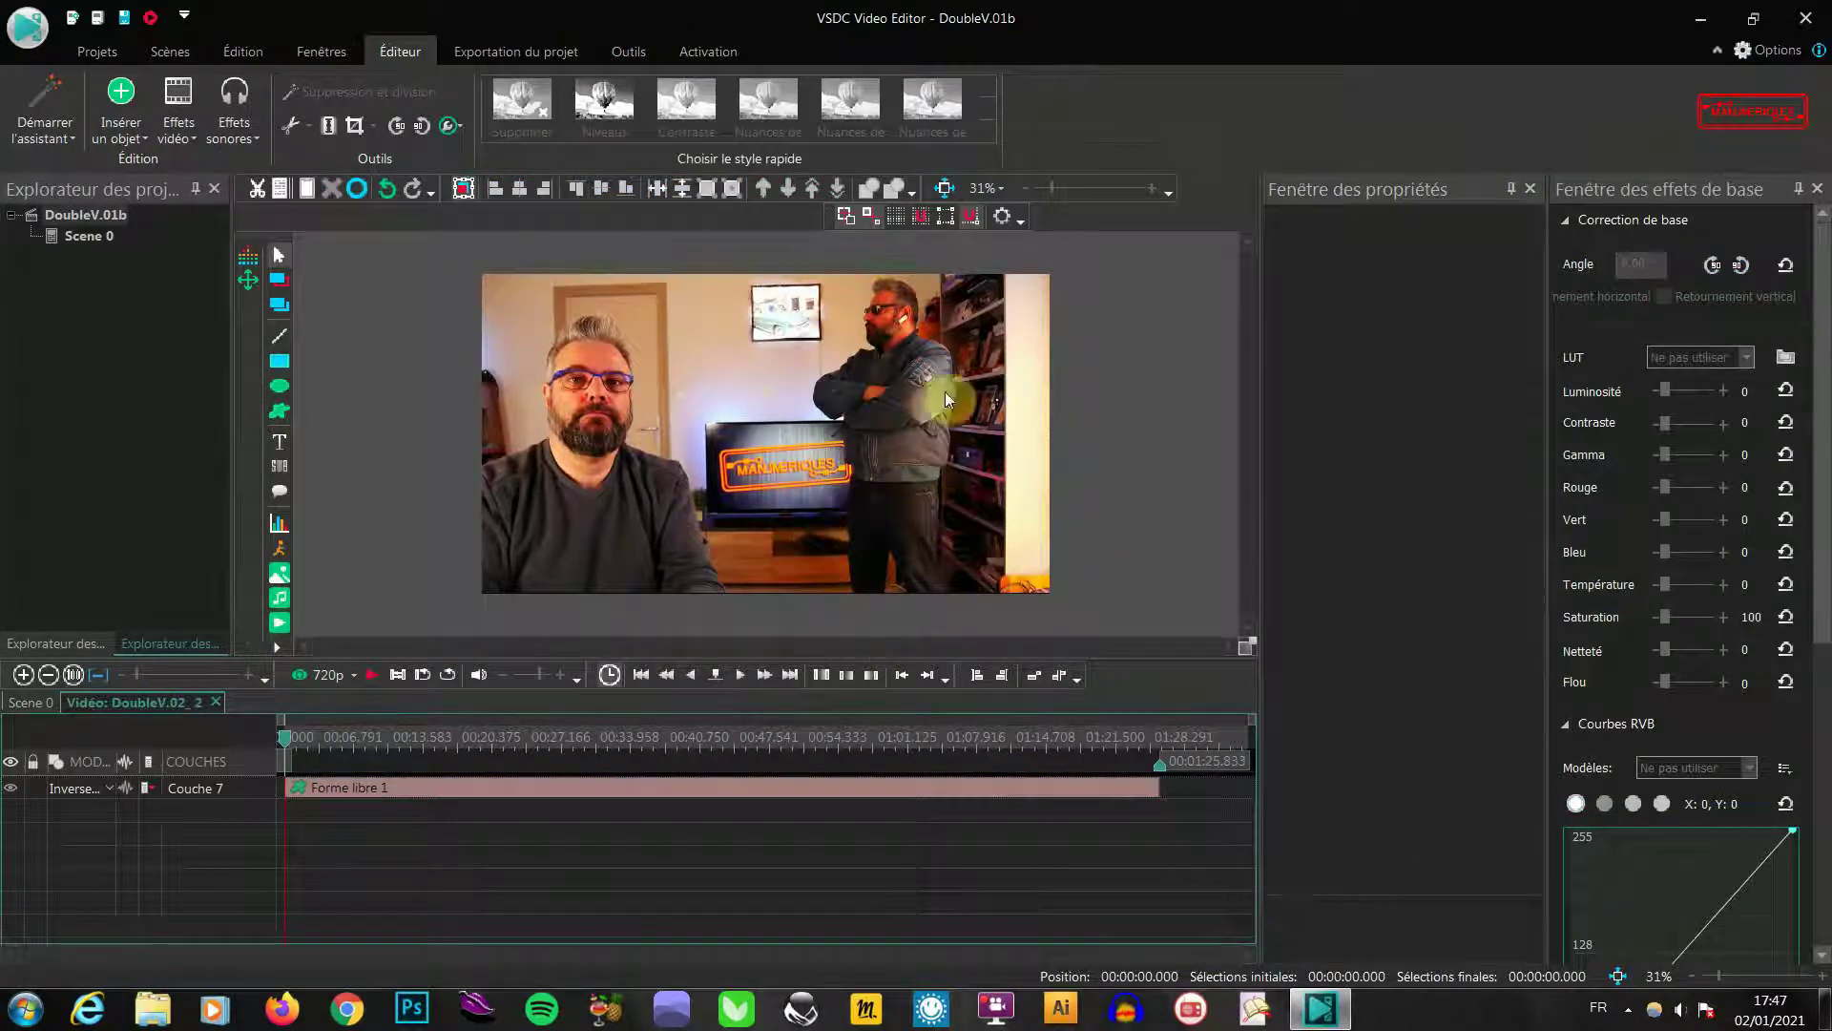
{"action": "left_click", "coordinate": [1085, 187]}
{"action": "left_click", "coordinate": [1083, 191]}
{"action": "left_click_drag", "start_coordinate": [1247, 351], "coordinate": [1238, 298]}
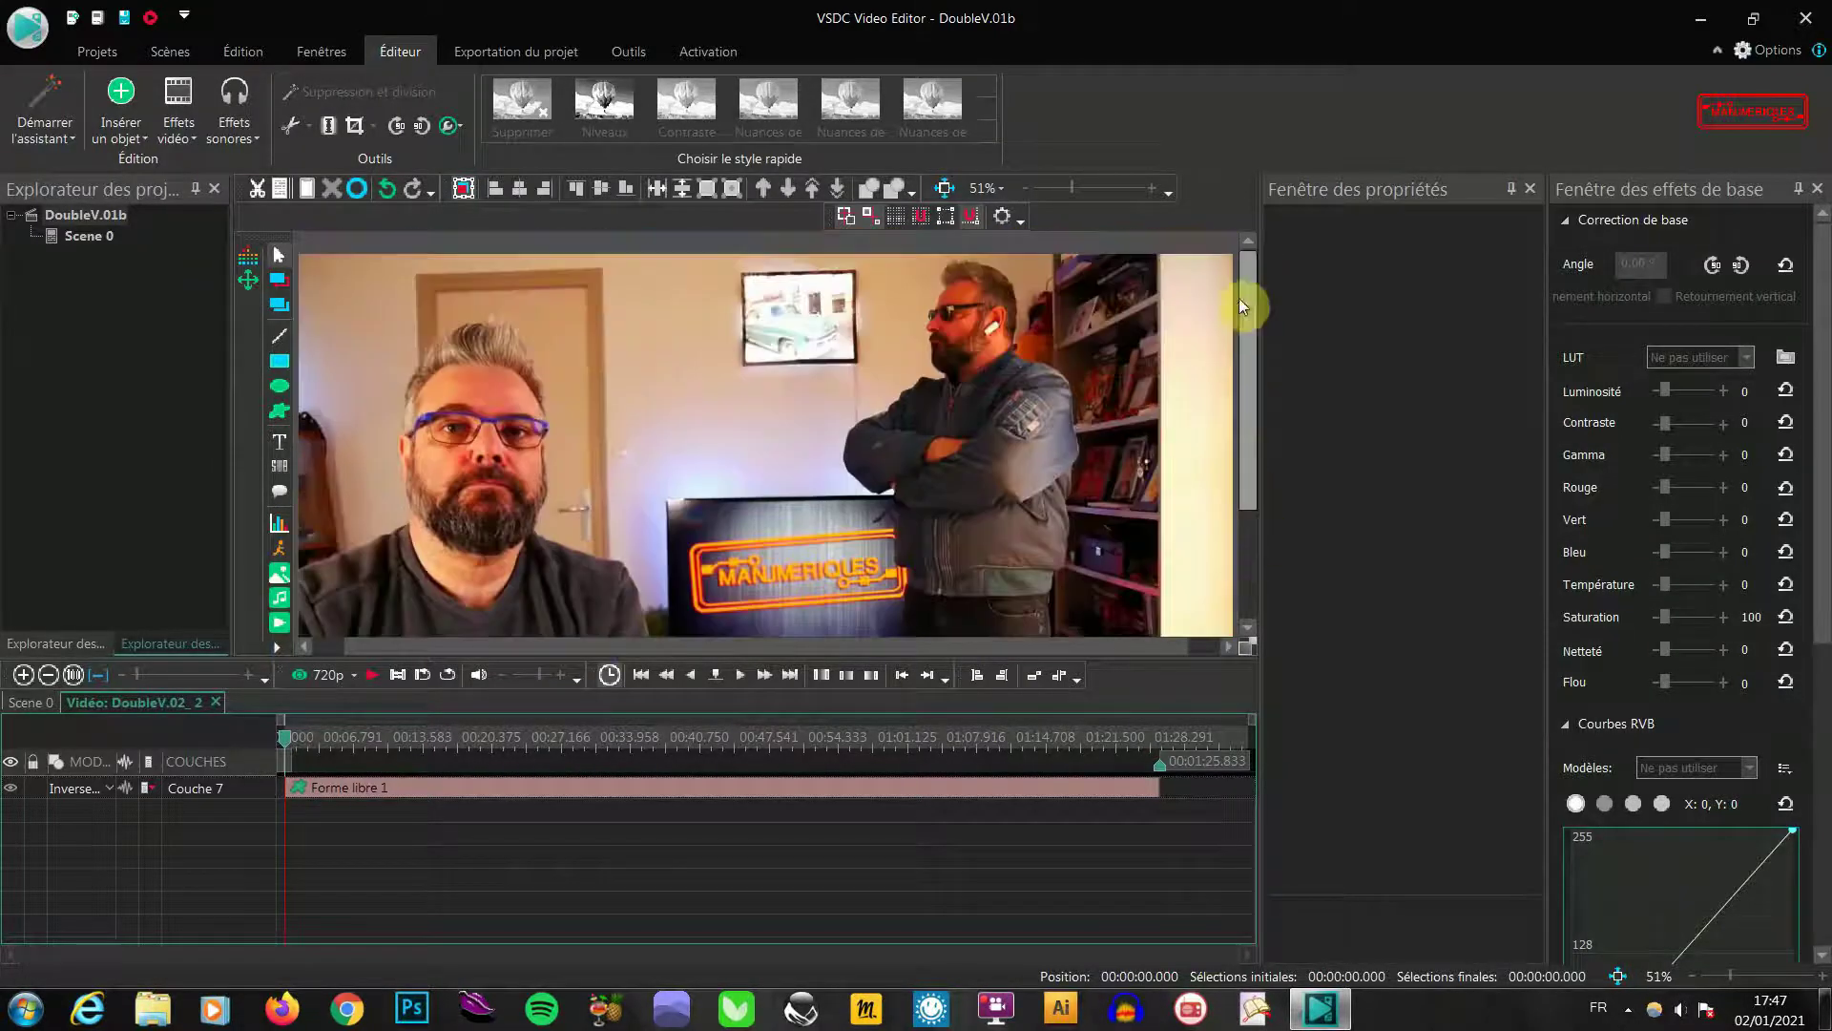
{"action": "left_click", "coordinate": [31, 702]}
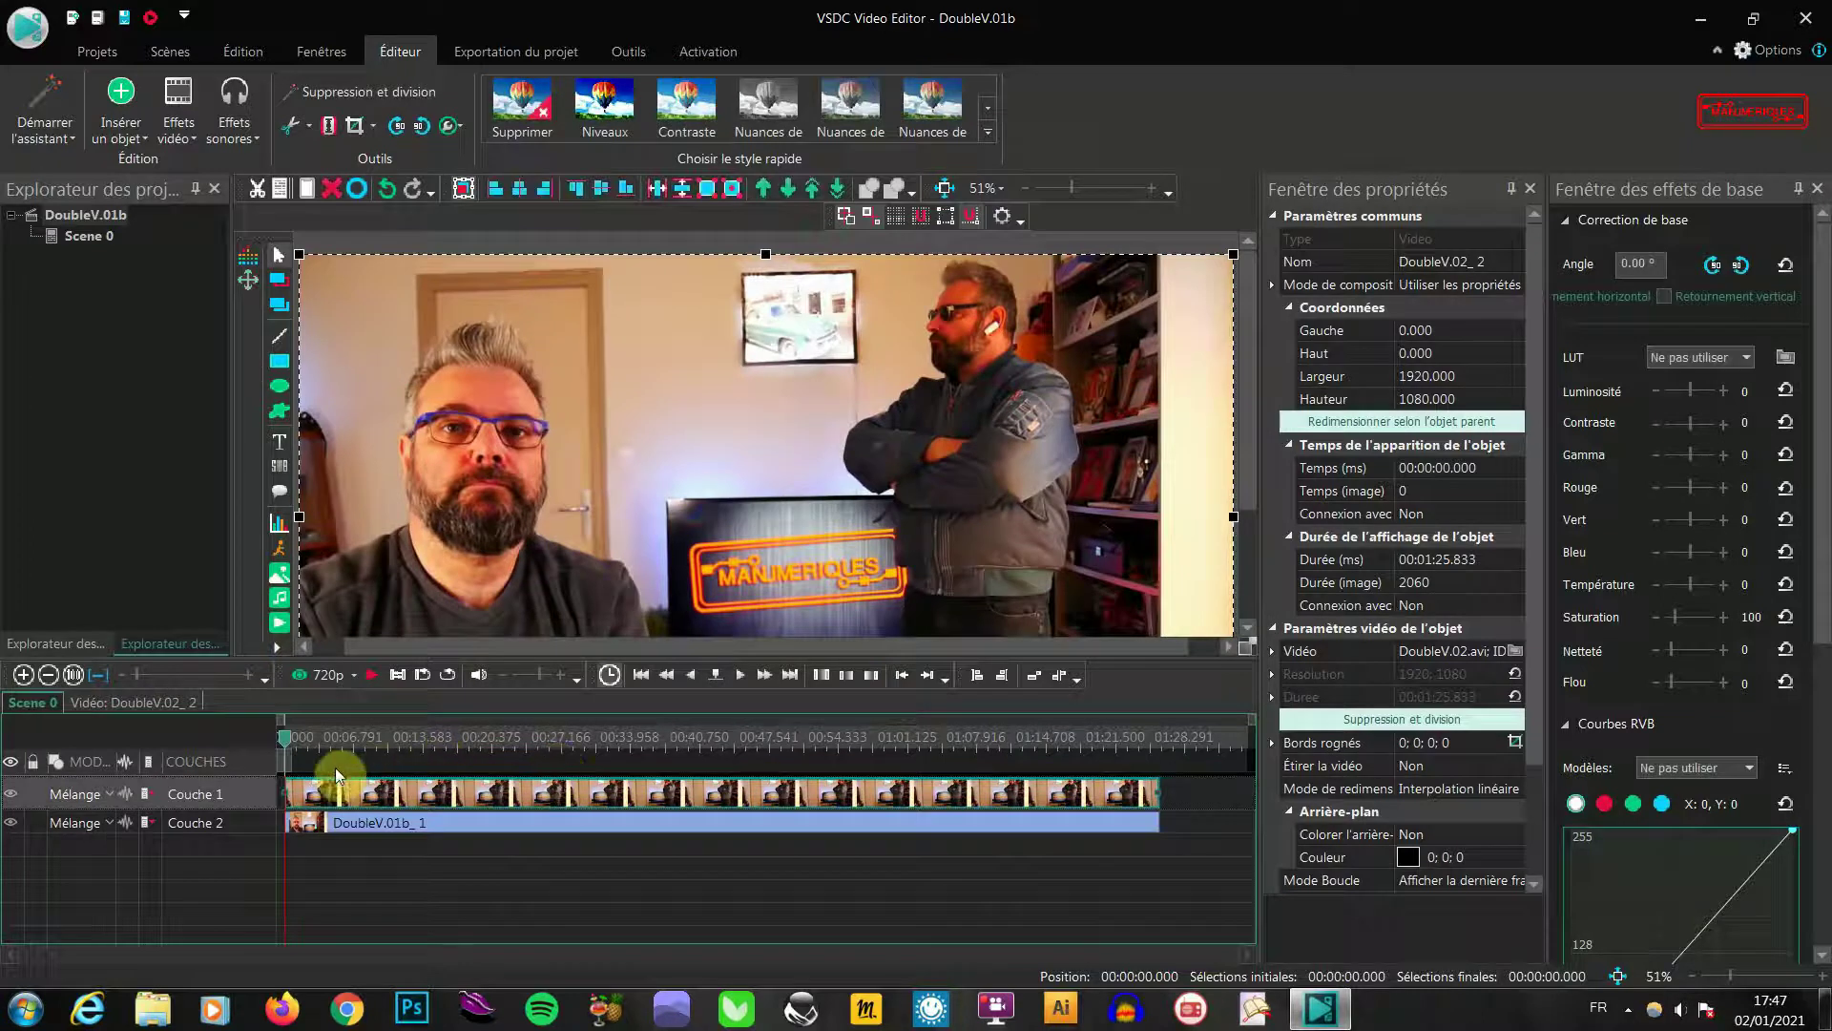
{"action": "left_click", "coordinate": [1060, 185]}
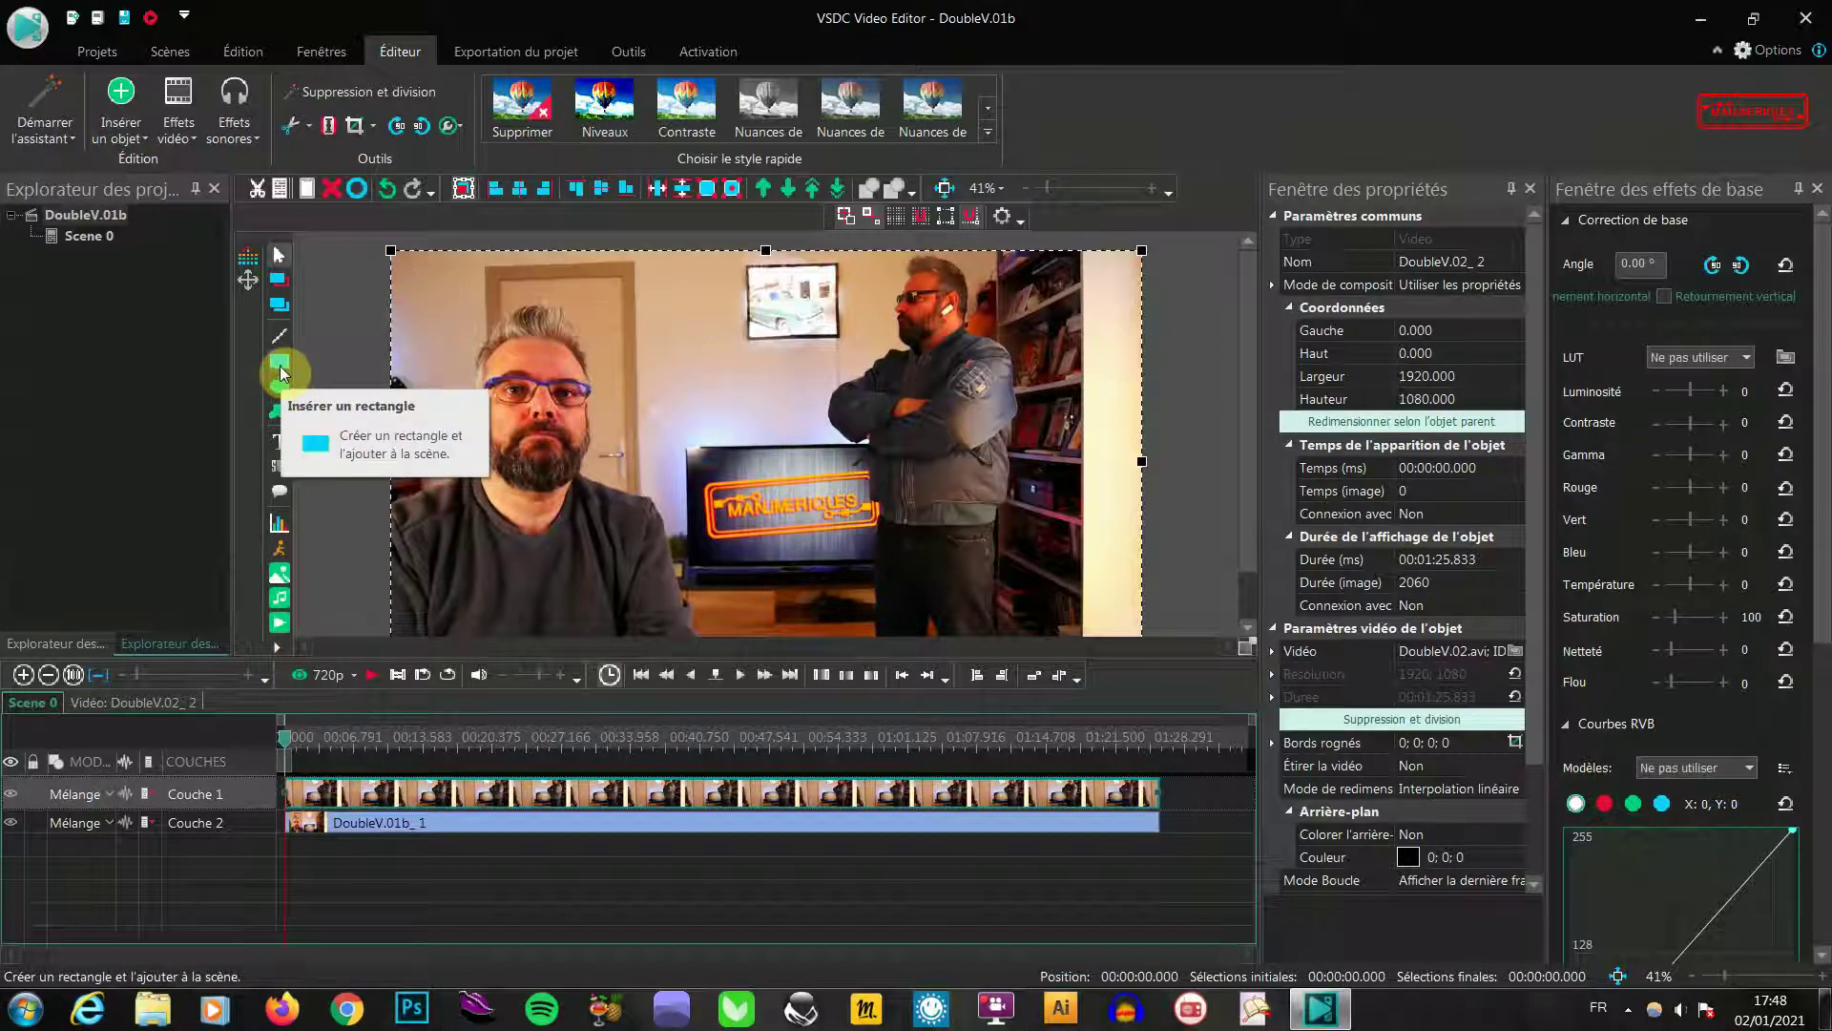
{"action": "scroll", "coordinate": [1252, 536], "scroll_direction": "down", "scroll_amount": 2}
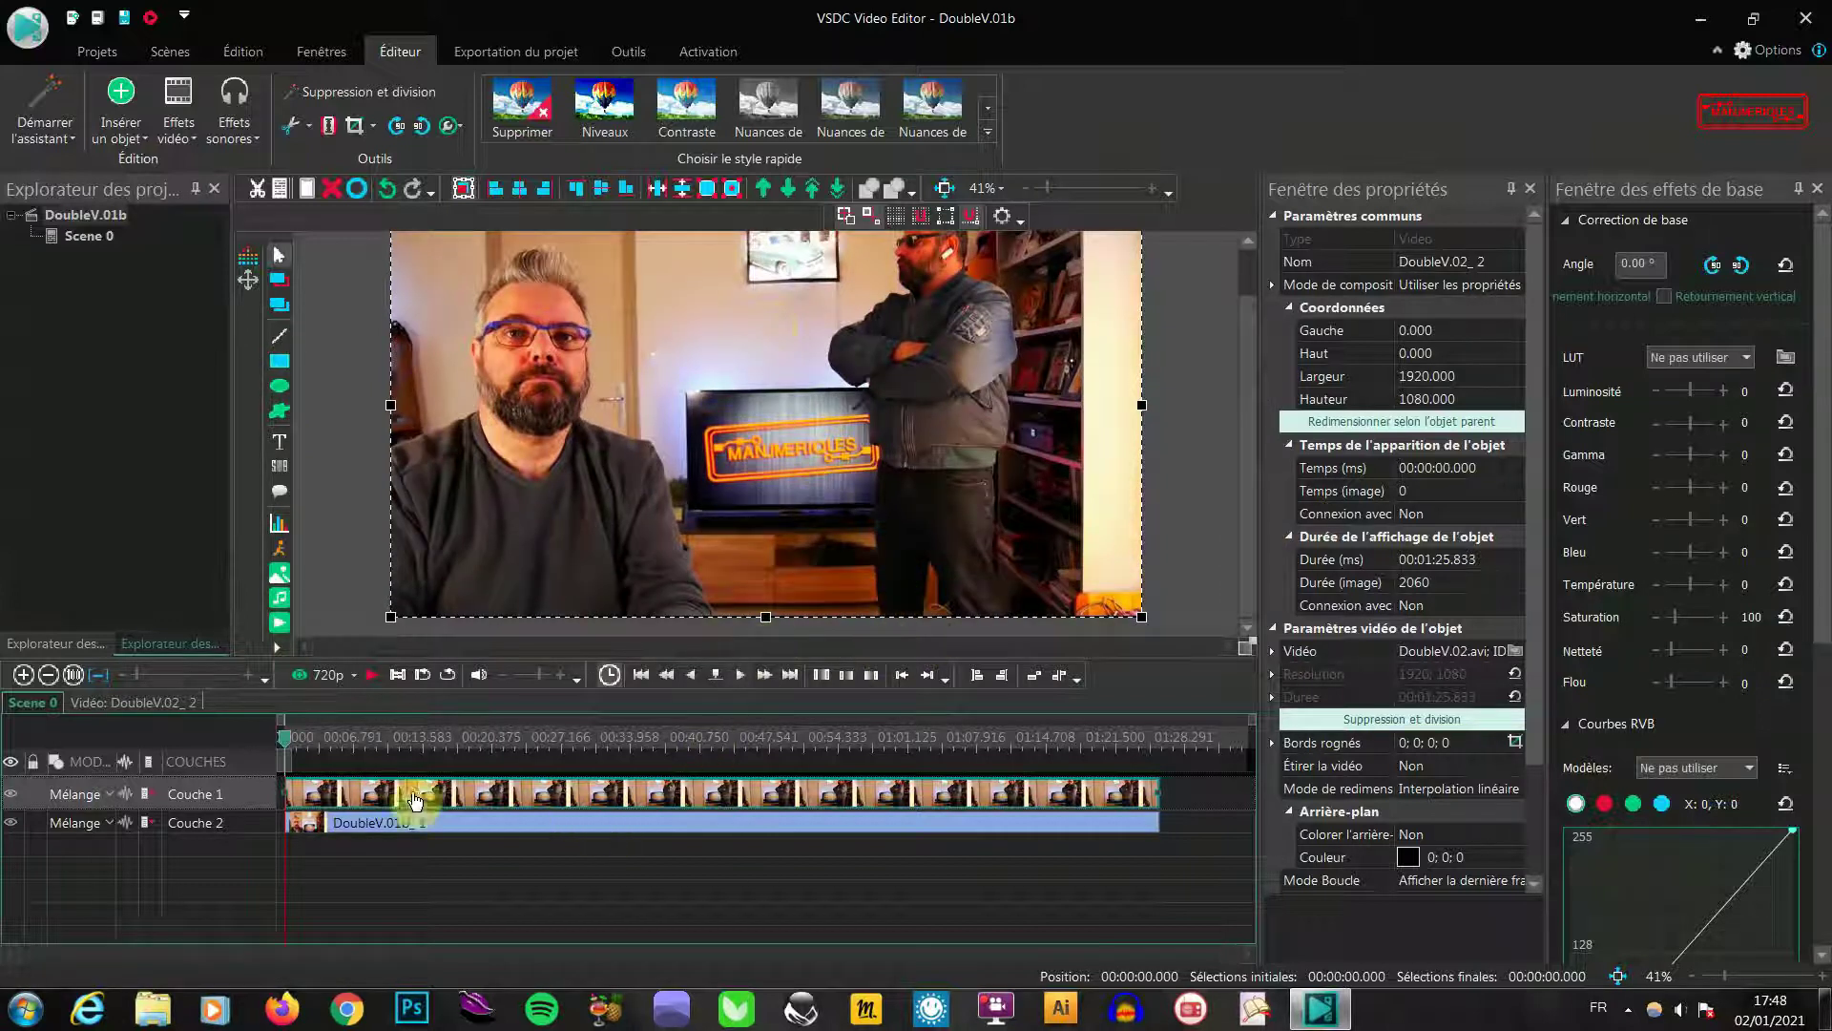
{"action": "left_click", "coordinate": [327, 742]}
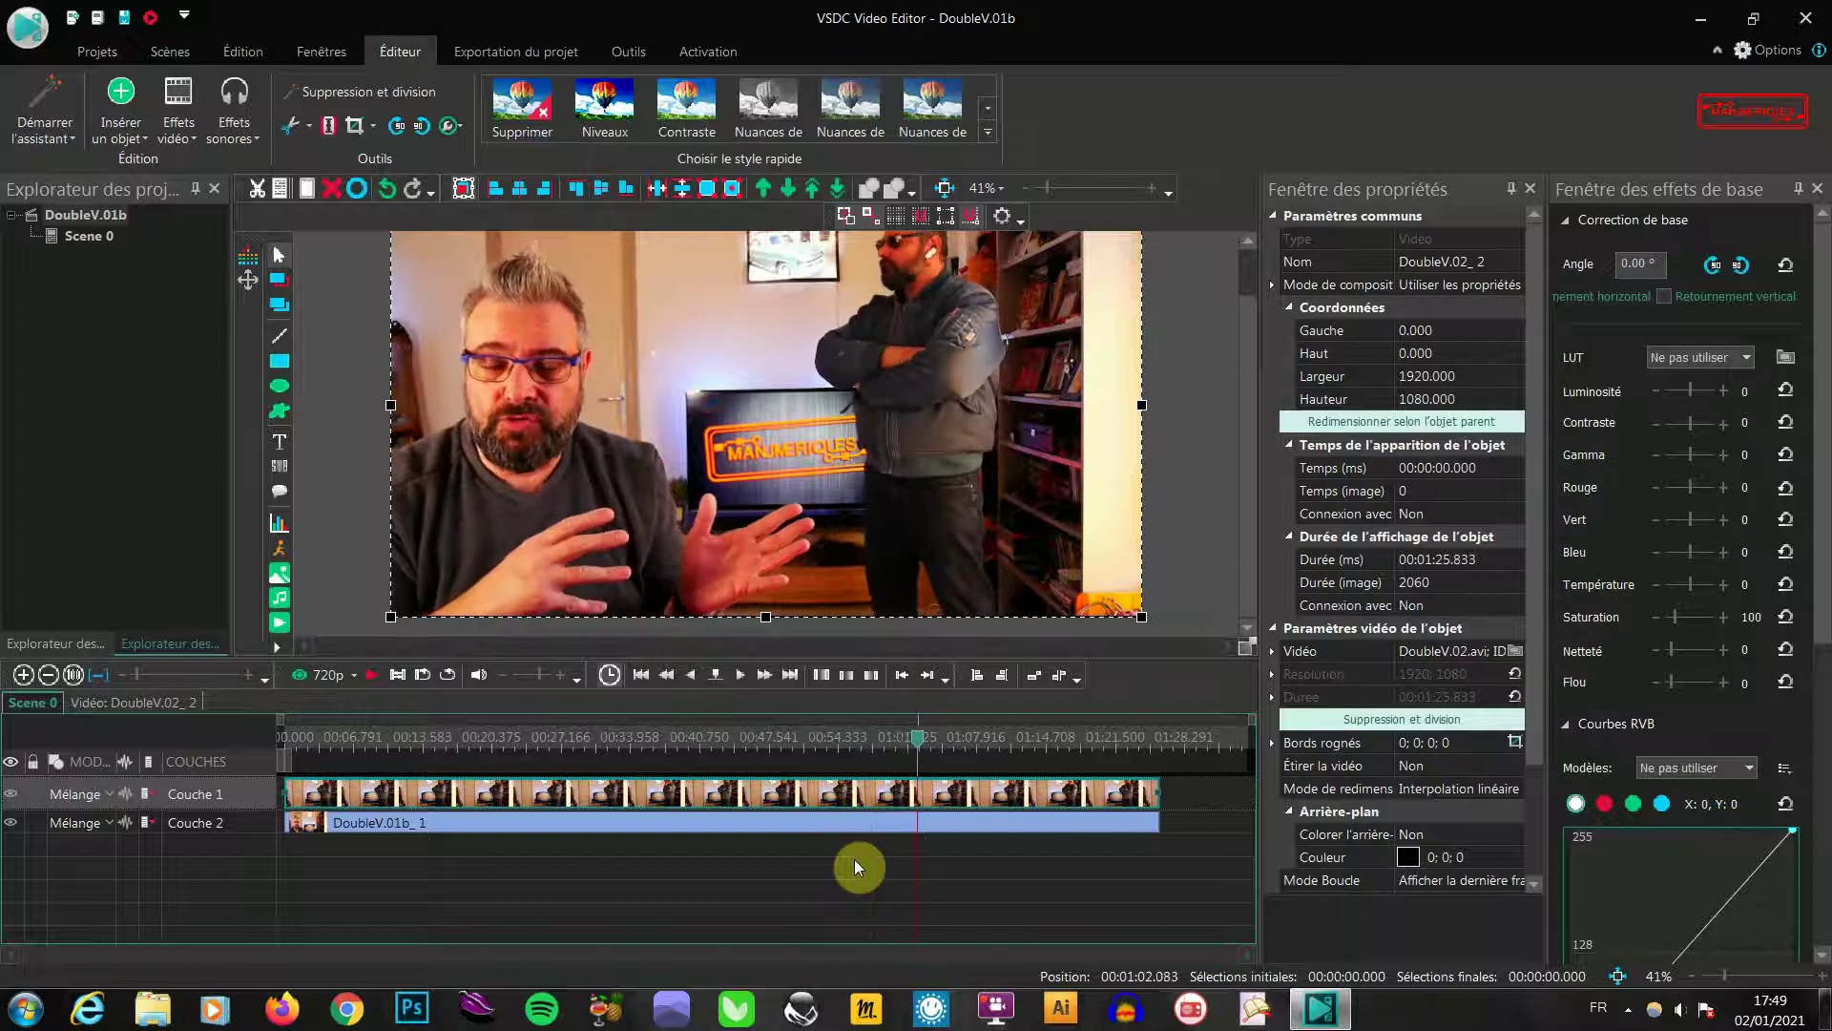
{"action": "left_click", "coordinate": [916, 754]}
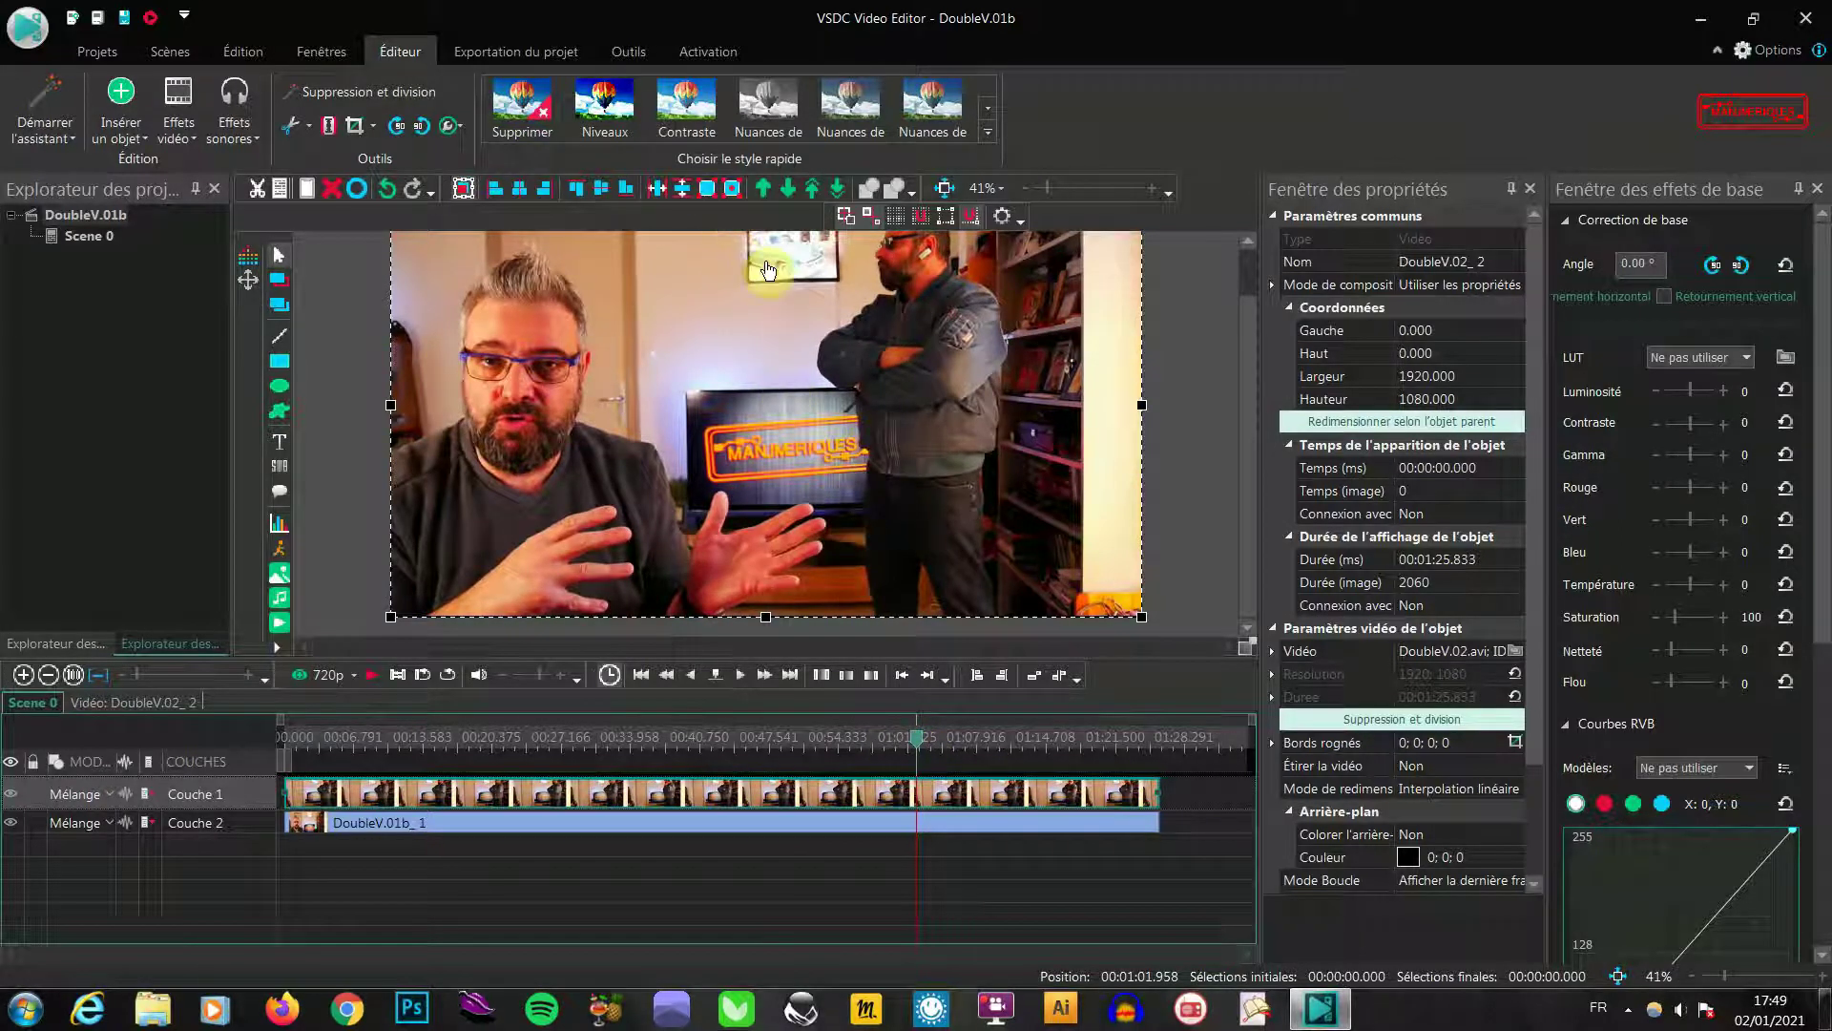
Check the free shape's slanted edge against the gesturing hands inside the DoubleV.02 clip at about 1:02, and return to Scene 0
{"action": "left_click", "coordinate": [872, 792]}
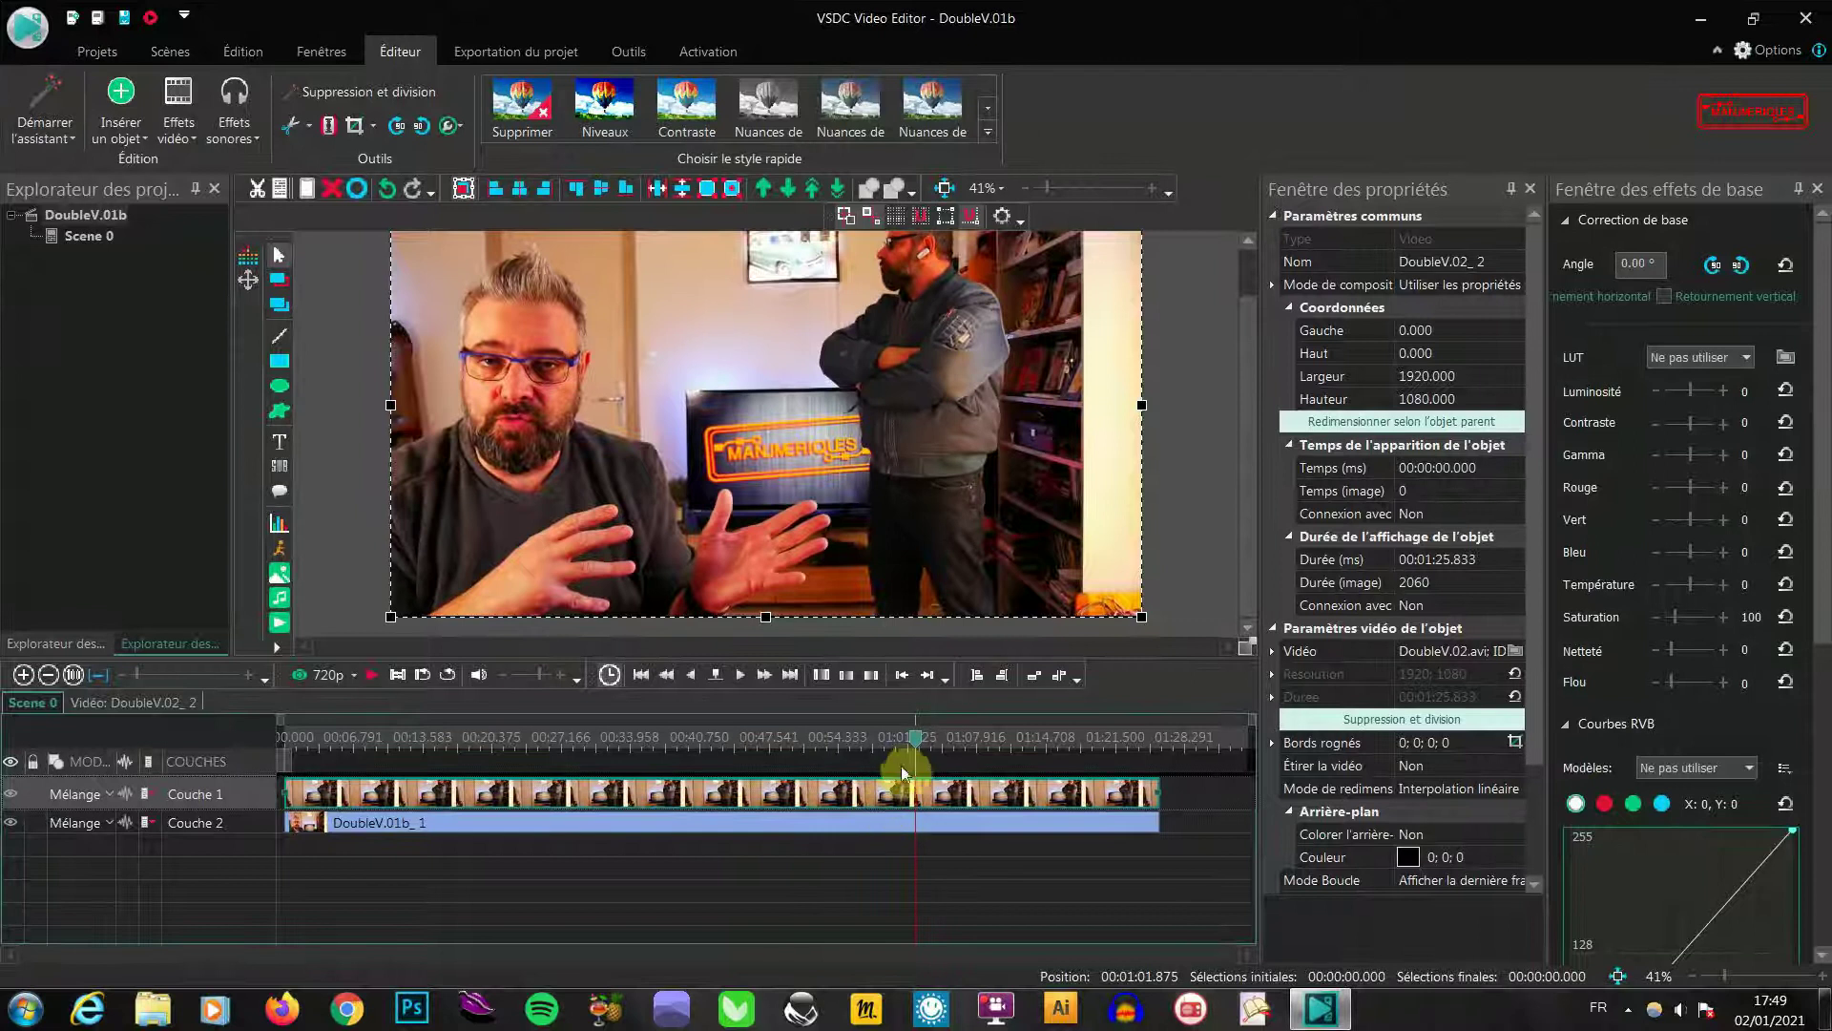
{"action": "double_click", "coordinate": [847, 792]}
{"action": "left_click", "coordinate": [934, 788]}
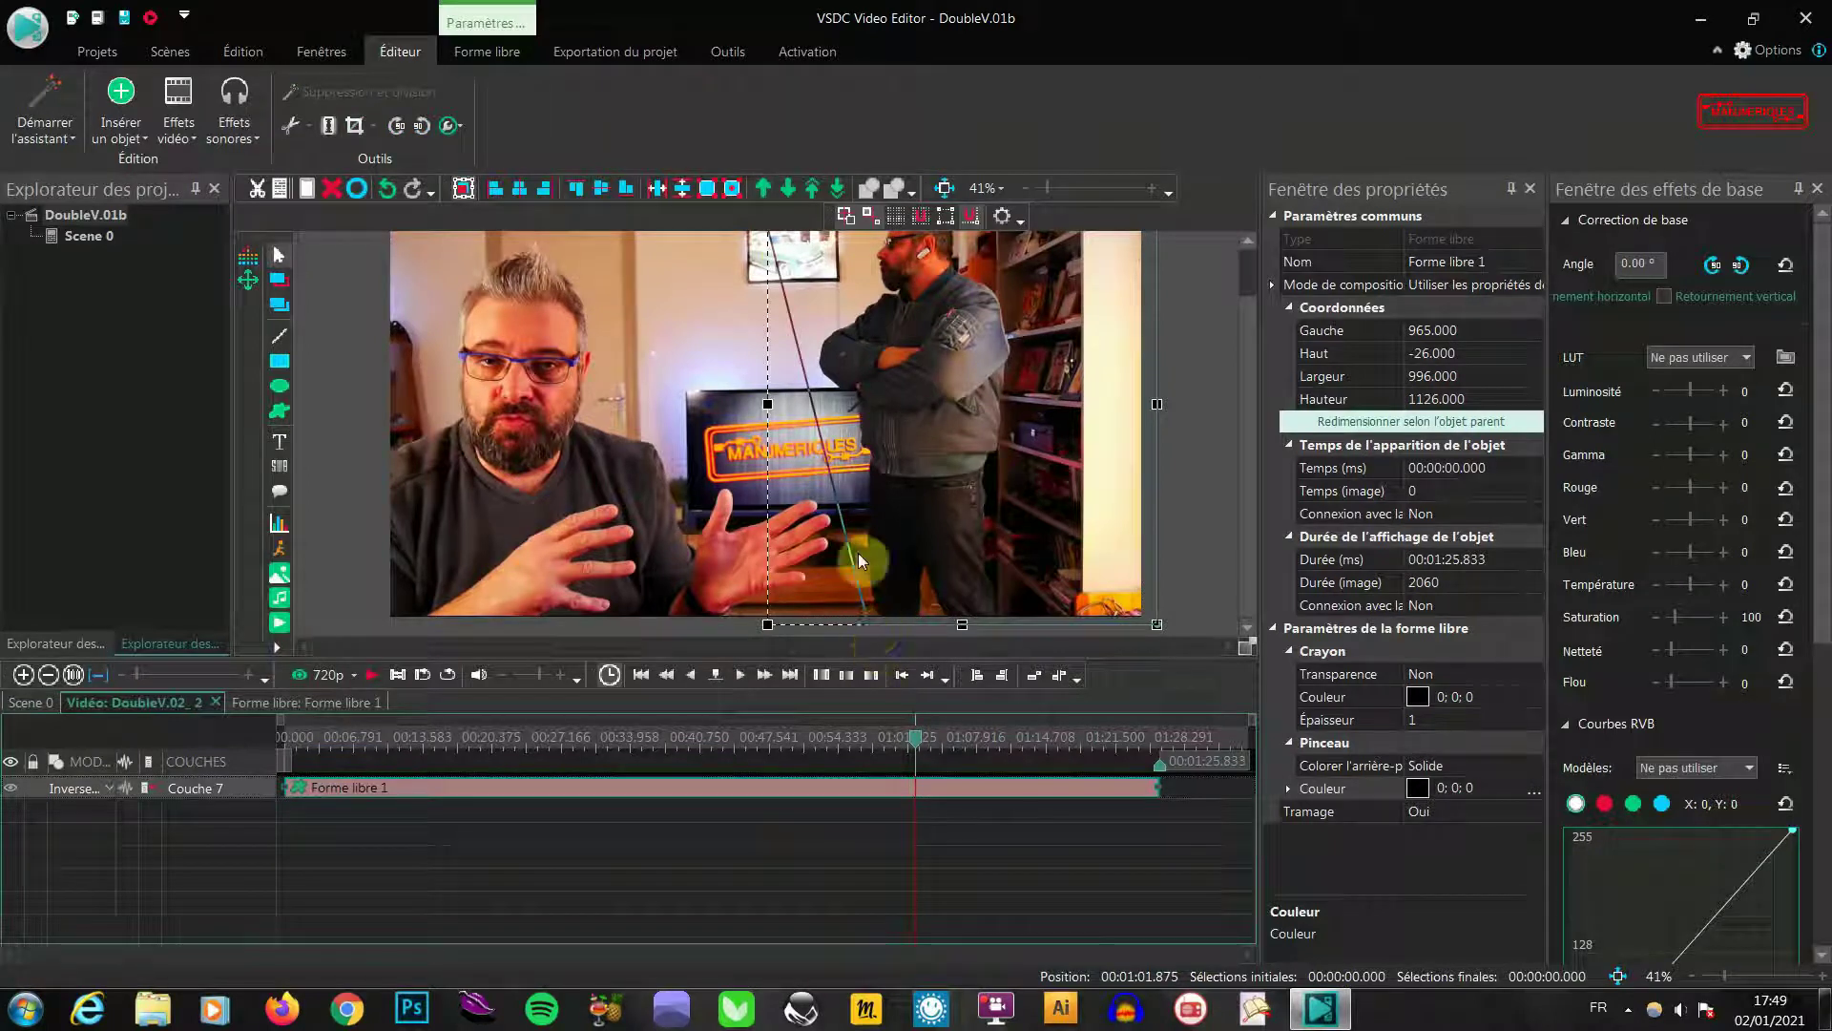
{"action": "left_click", "coordinate": [31, 702]}
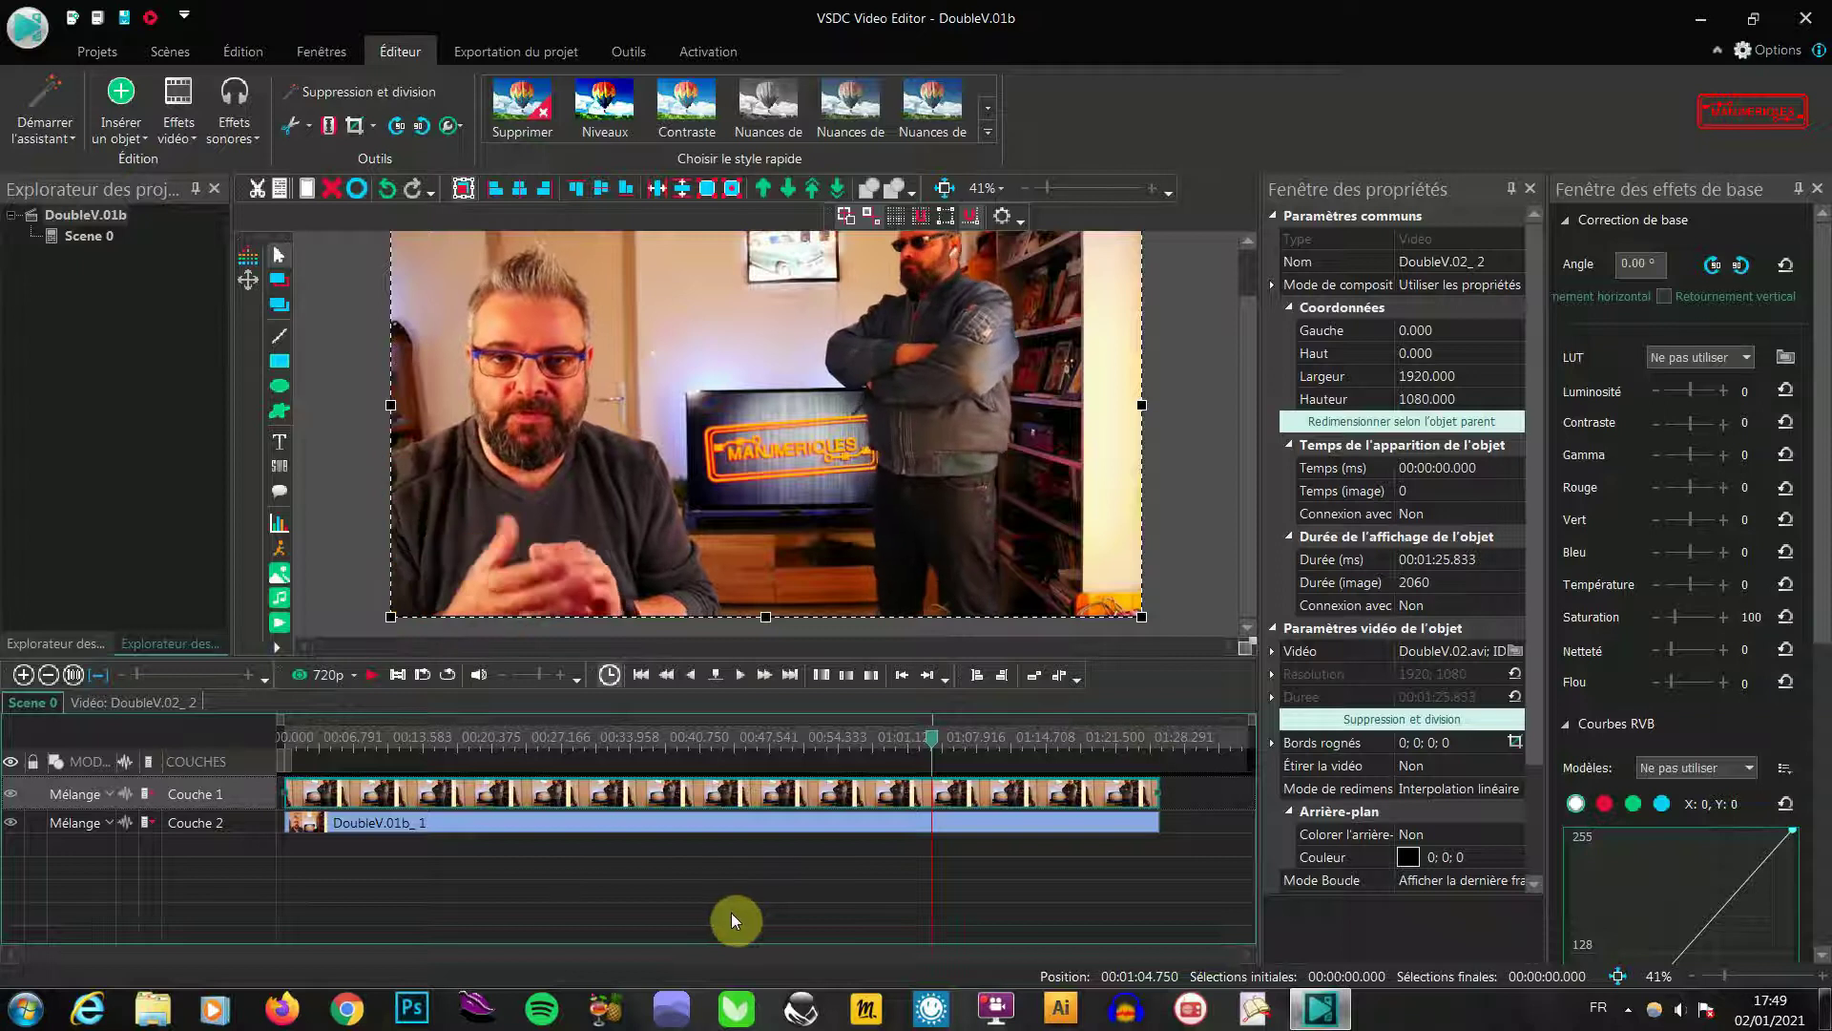
Review the combined shot in Scene 0 from about 1:19 to the end of the clips
{"action": "left_click_drag", "start_coordinate": [990, 748], "coordinate": [1097, 750]}
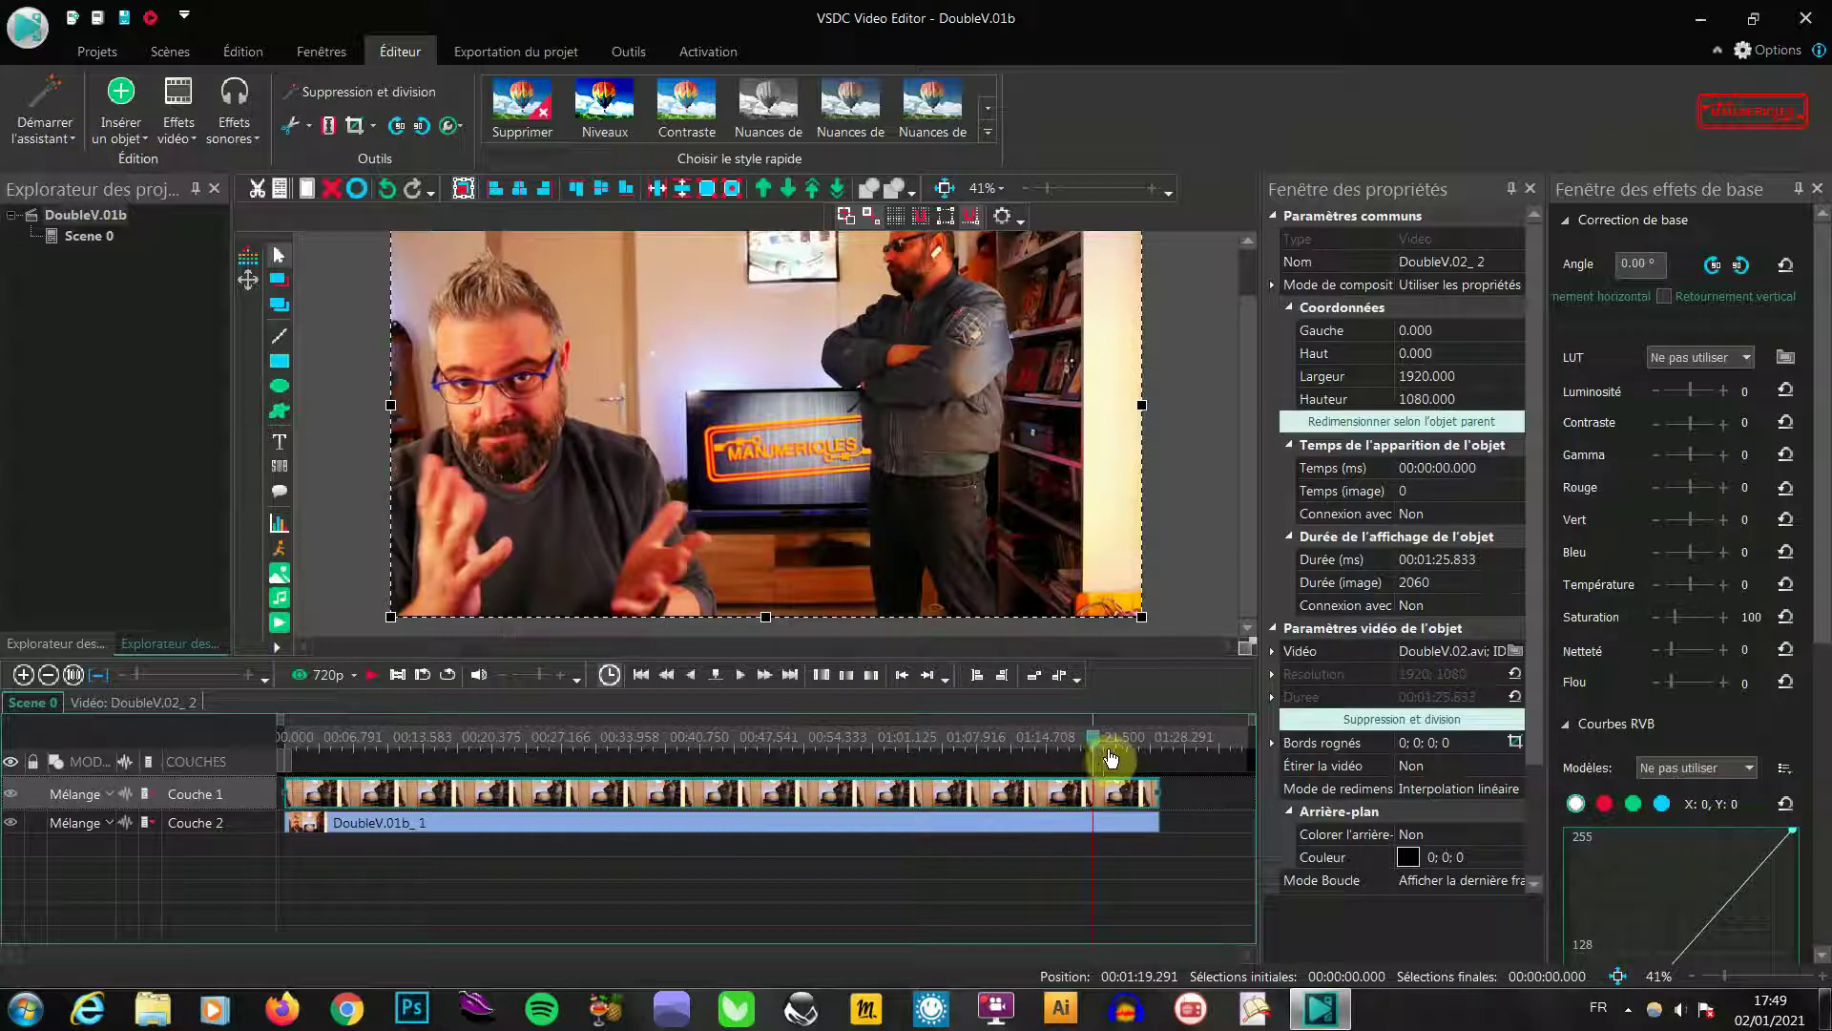
{"action": "left_click", "coordinate": [1097, 749]}
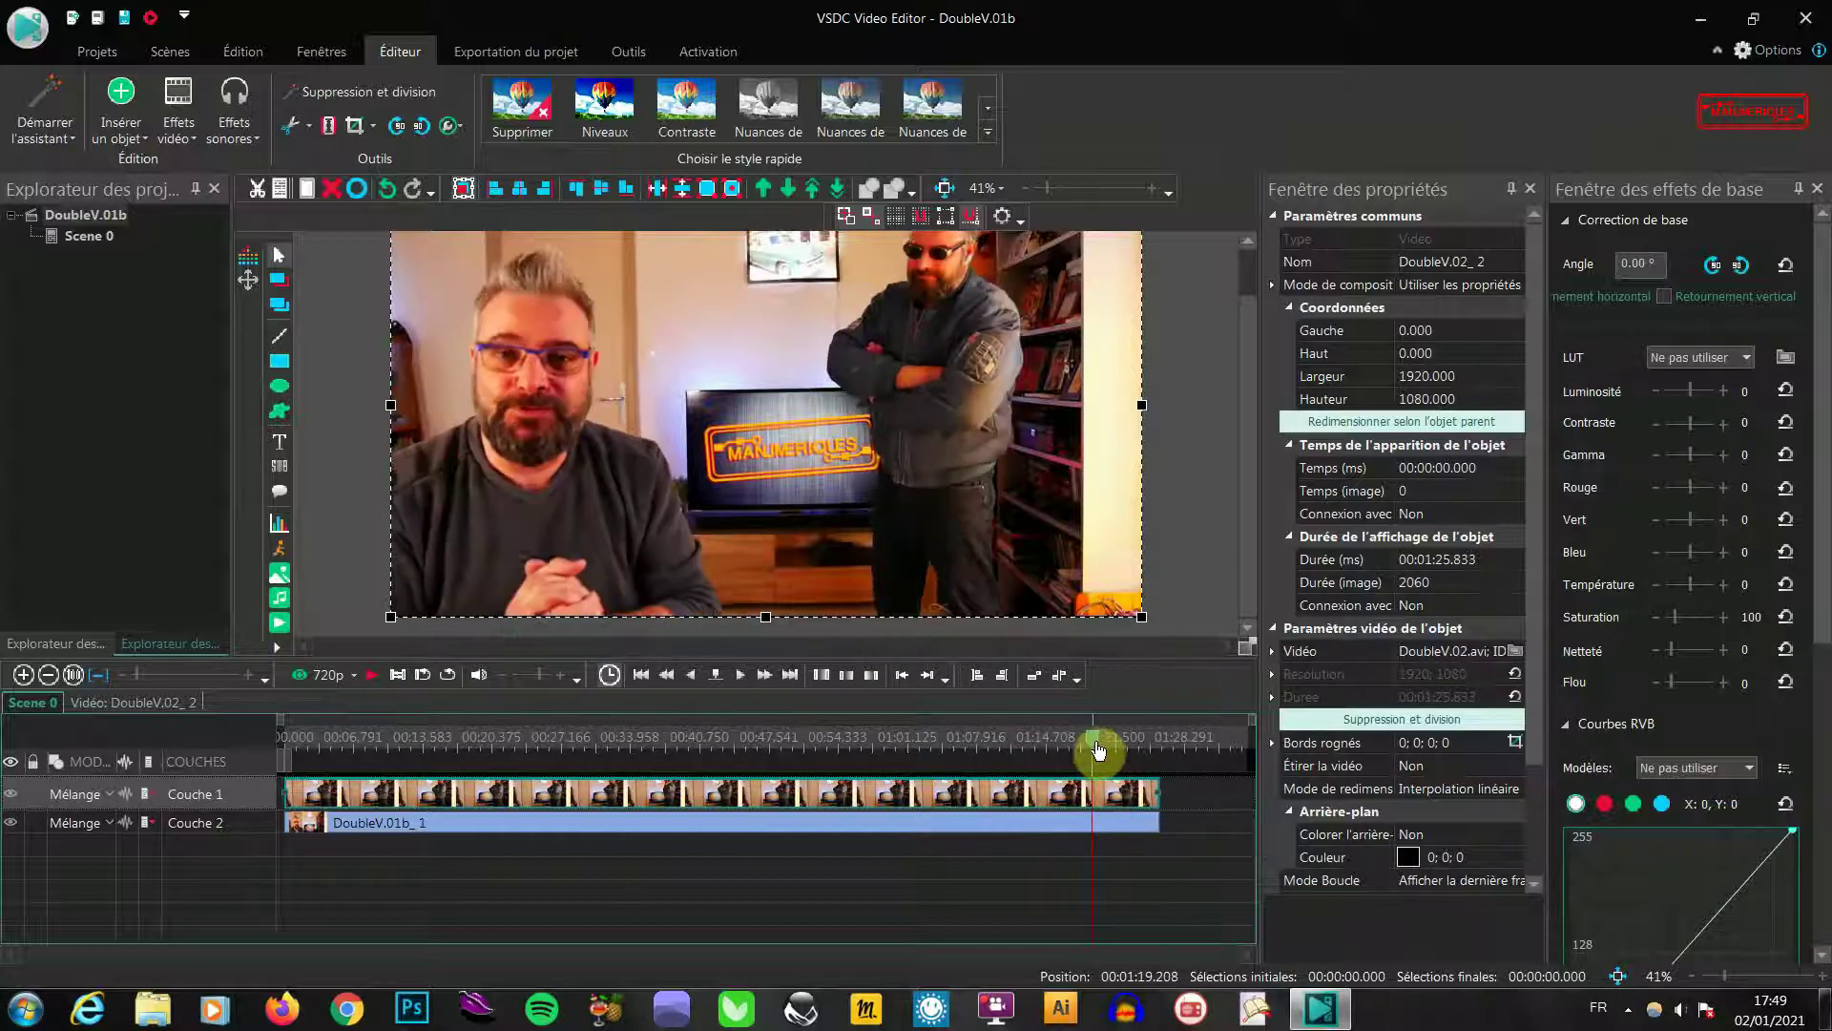
{"action": "left_click", "coordinate": [1115, 802]}
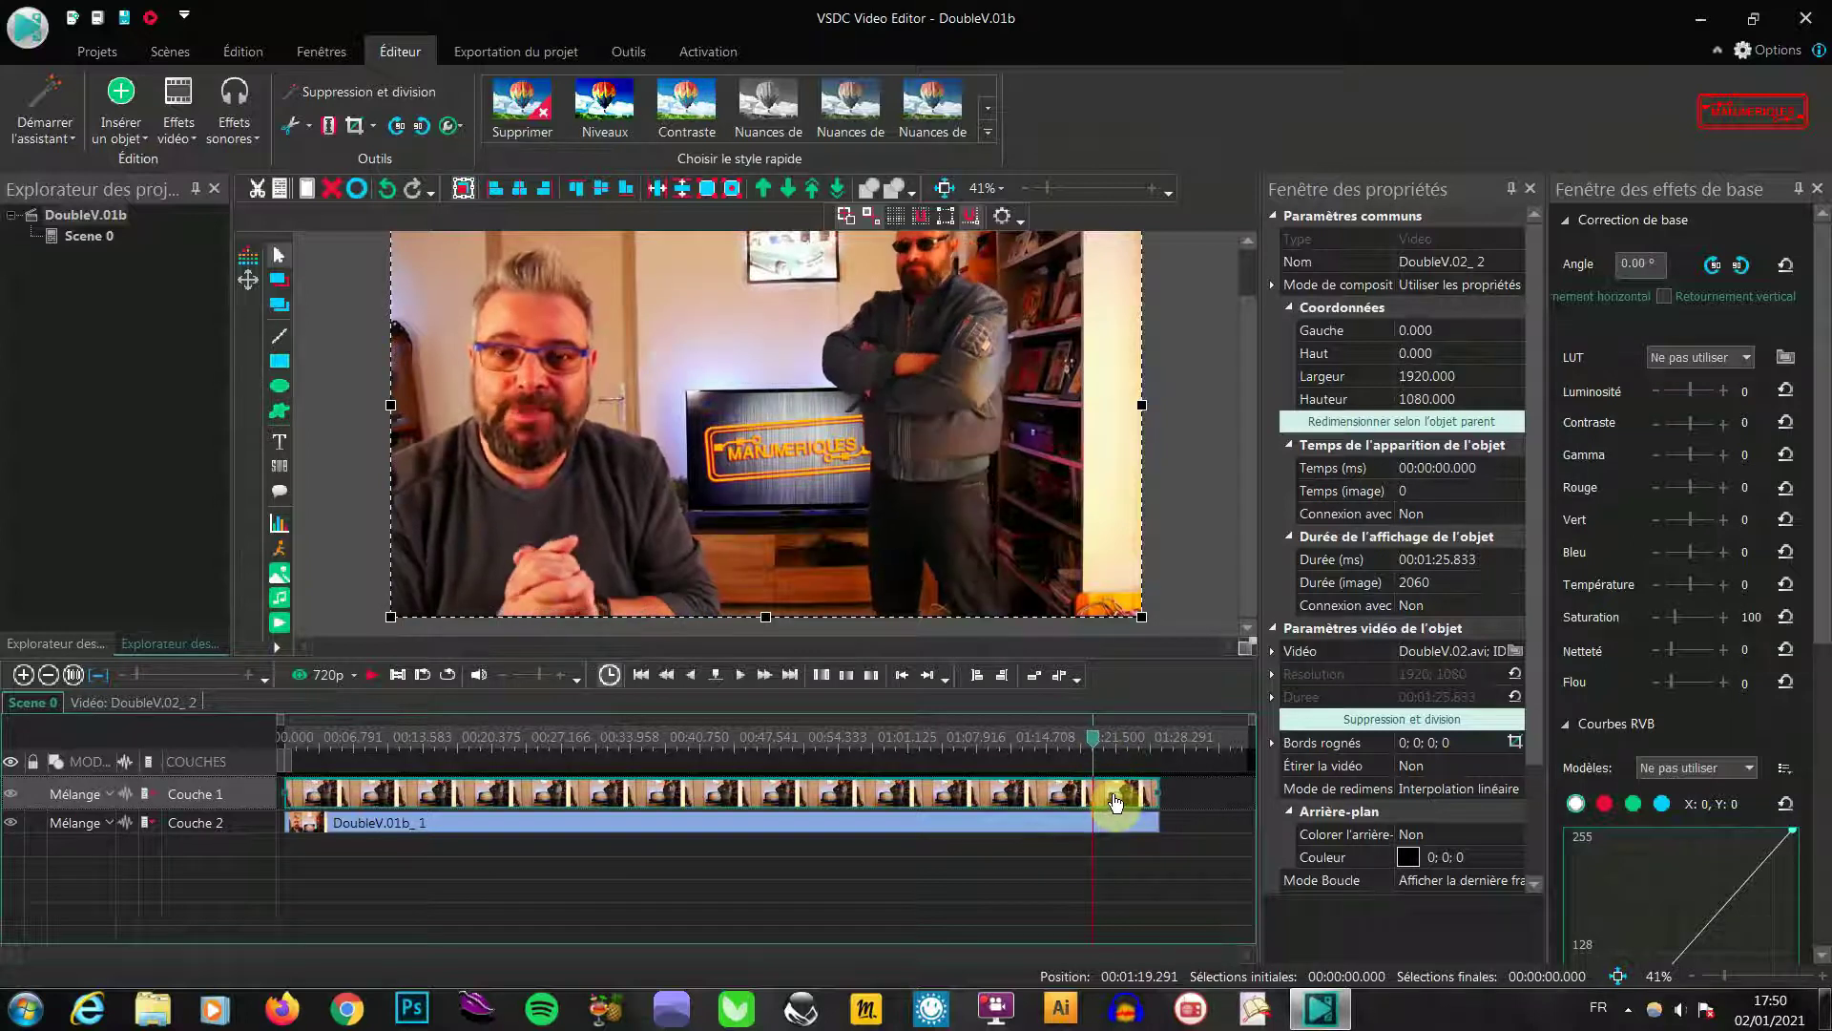
{"action": "left_click", "coordinate": [1119, 806]}
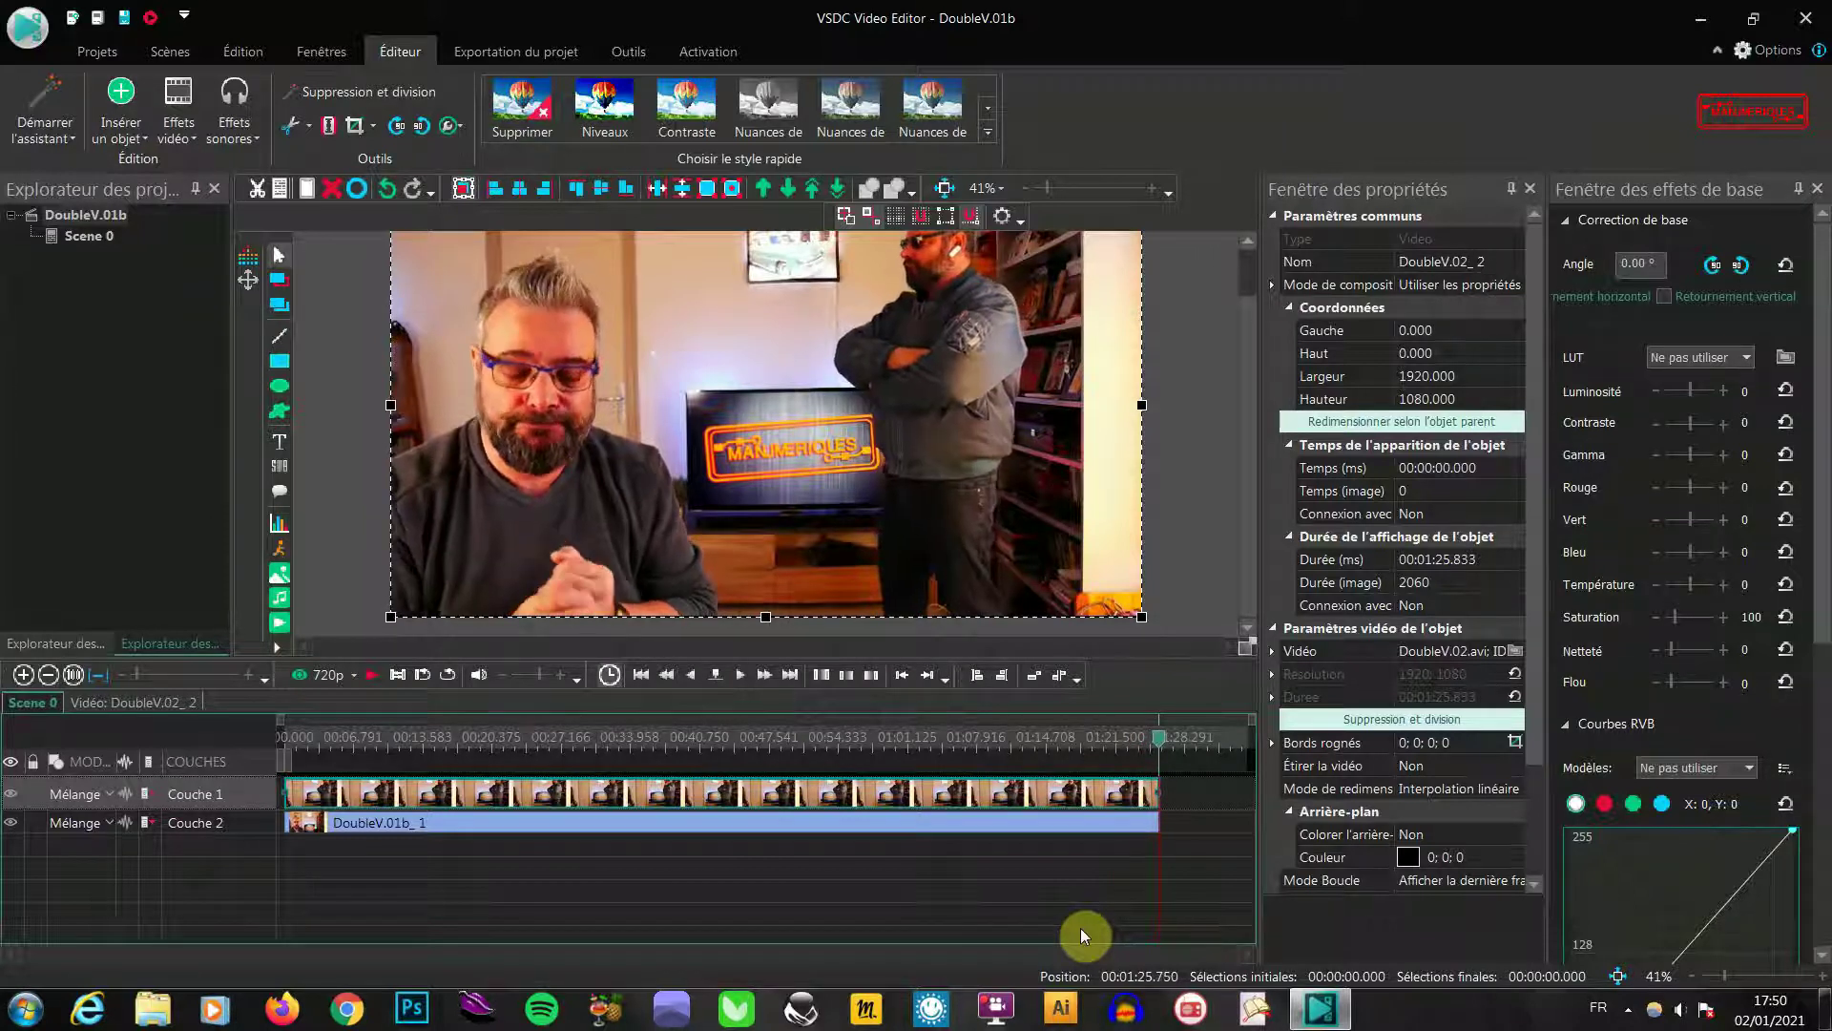
{"action": "mouse_move", "coordinate": [1068, 827]}
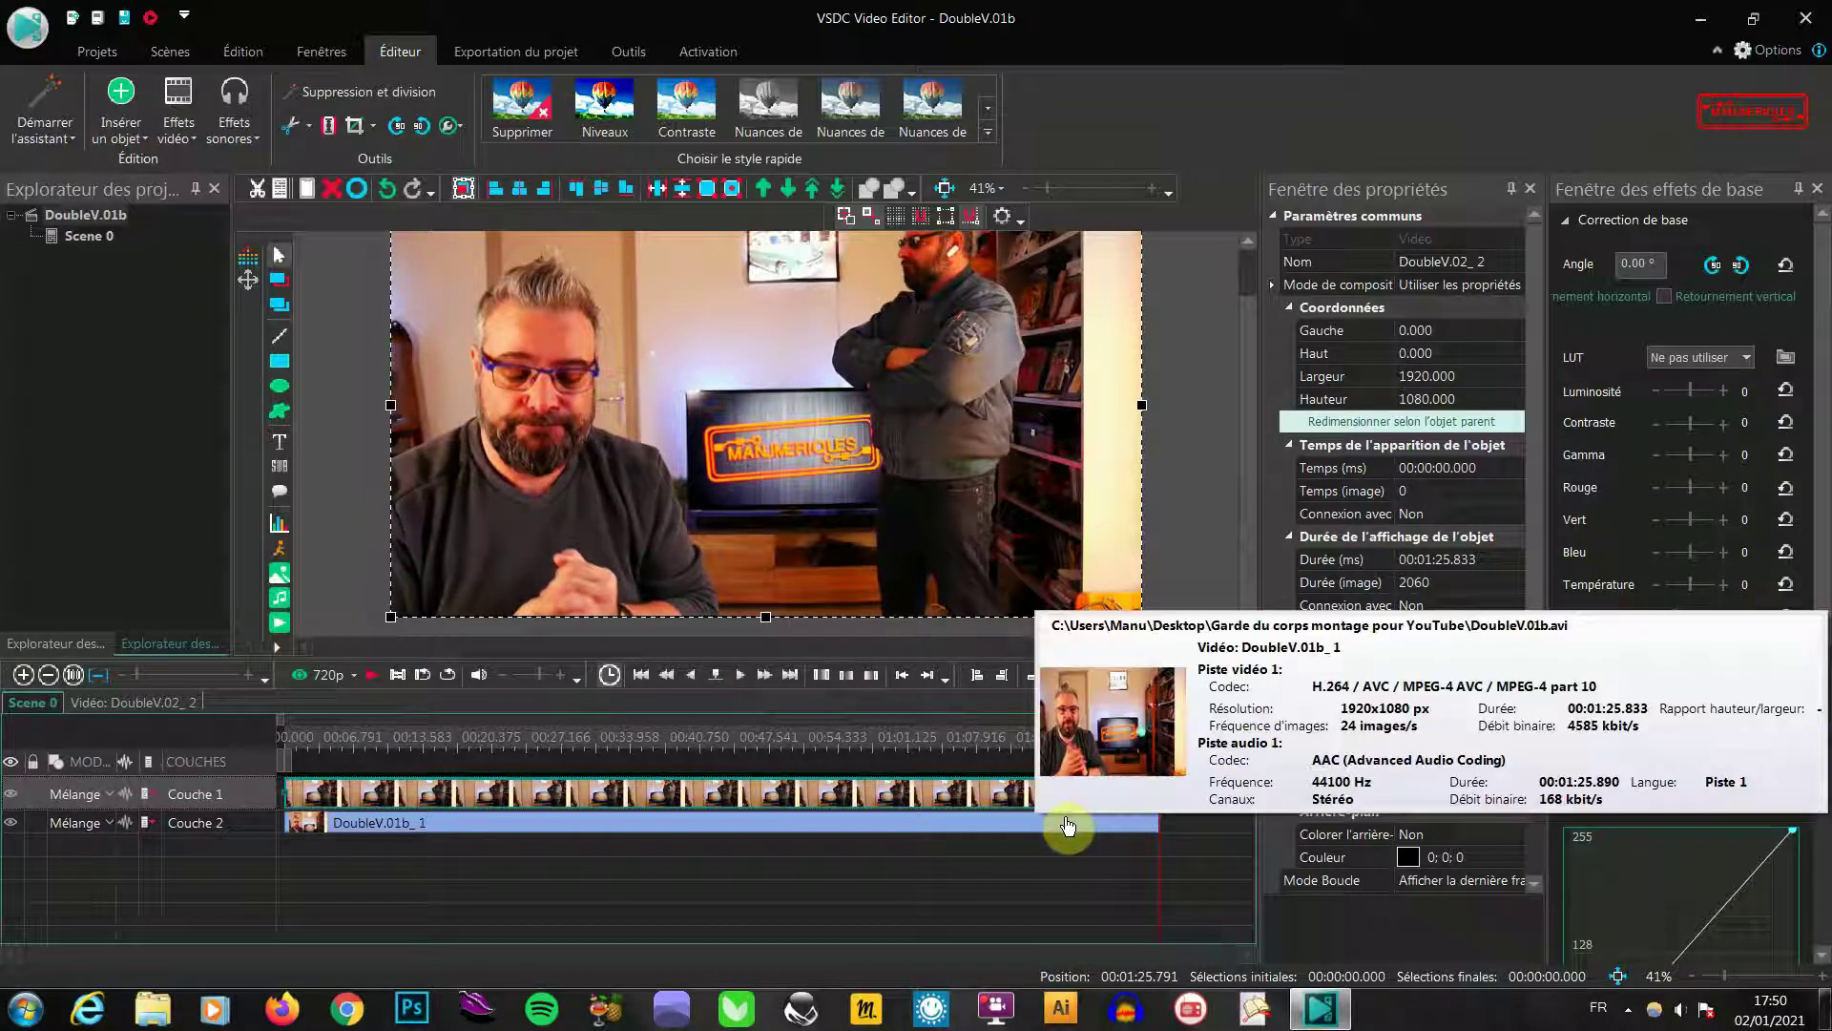